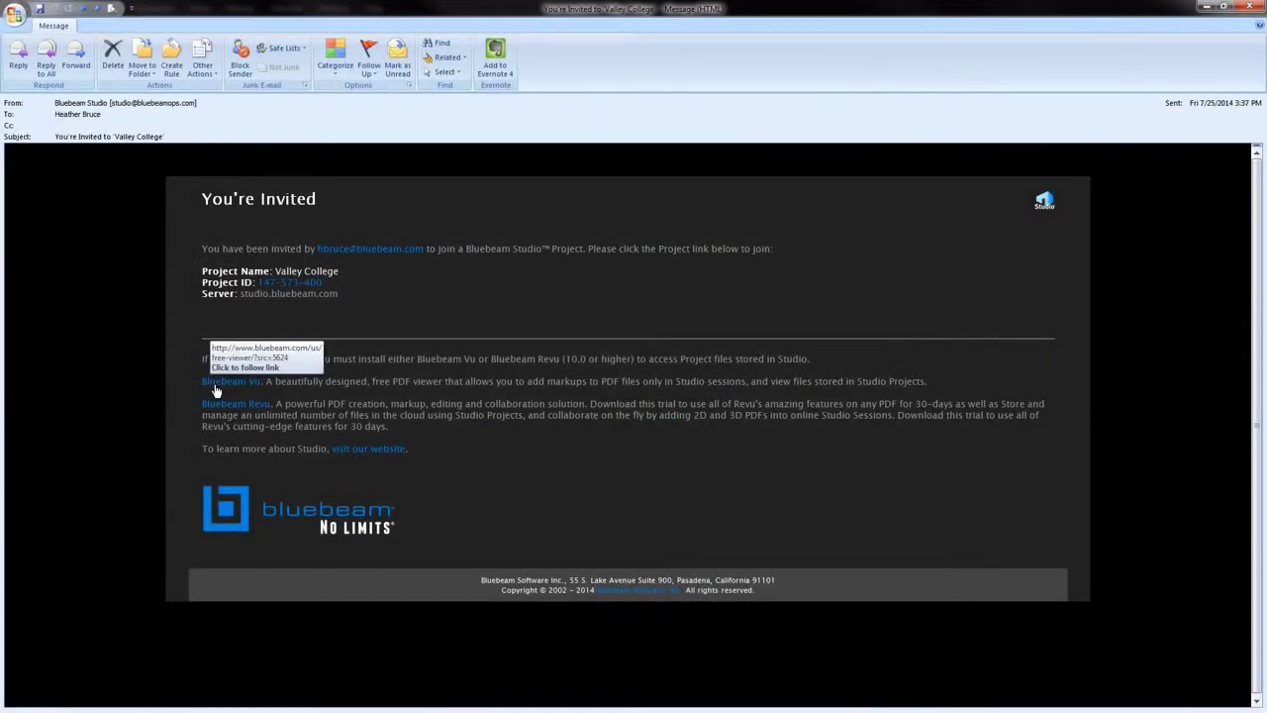
Follow the invitation's Valley College Project ID link to open the project in Bluebeam Vu.
{"action": "left_click", "coordinate": [215, 383]}
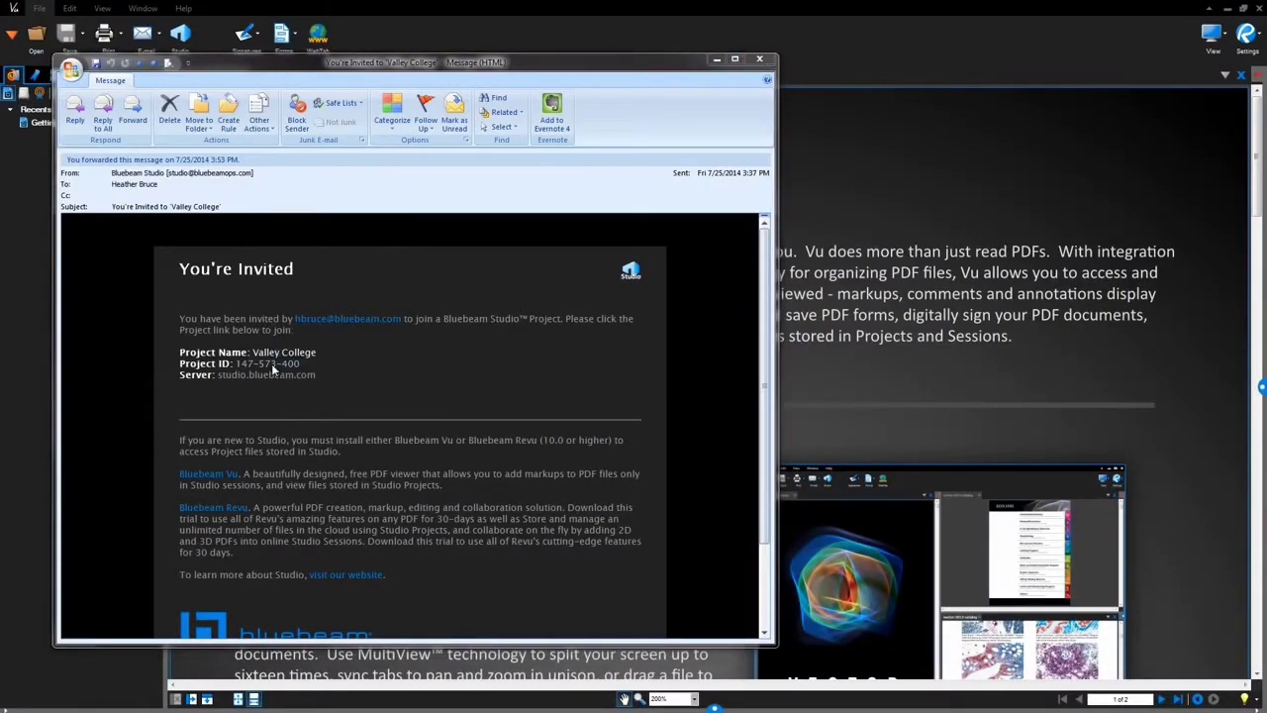
{"action": "left_click", "coordinate": [271, 364]}
Launch Bluebeam Vu, open A 000_TITLE SHEET from the Sheets folder, and check it out.
{"action": "left_click", "coordinate": [583, 351]}
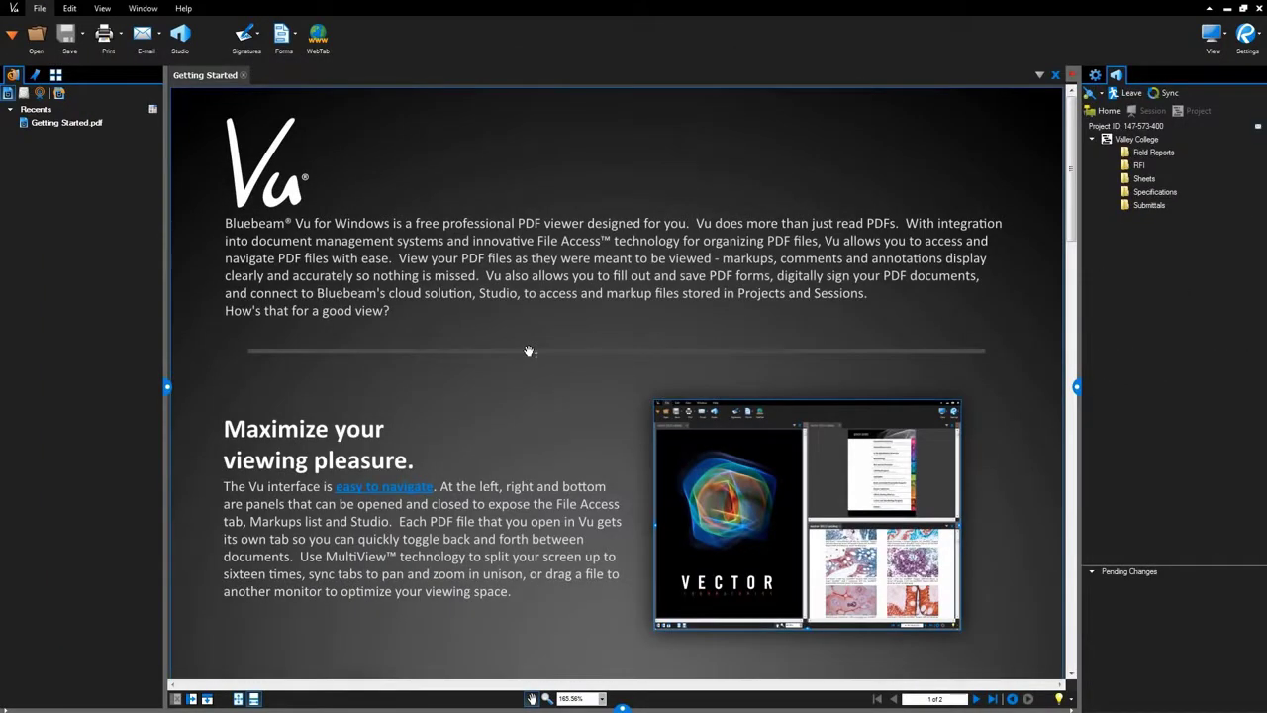
{"action": "double_click", "coordinate": [1138, 180]}
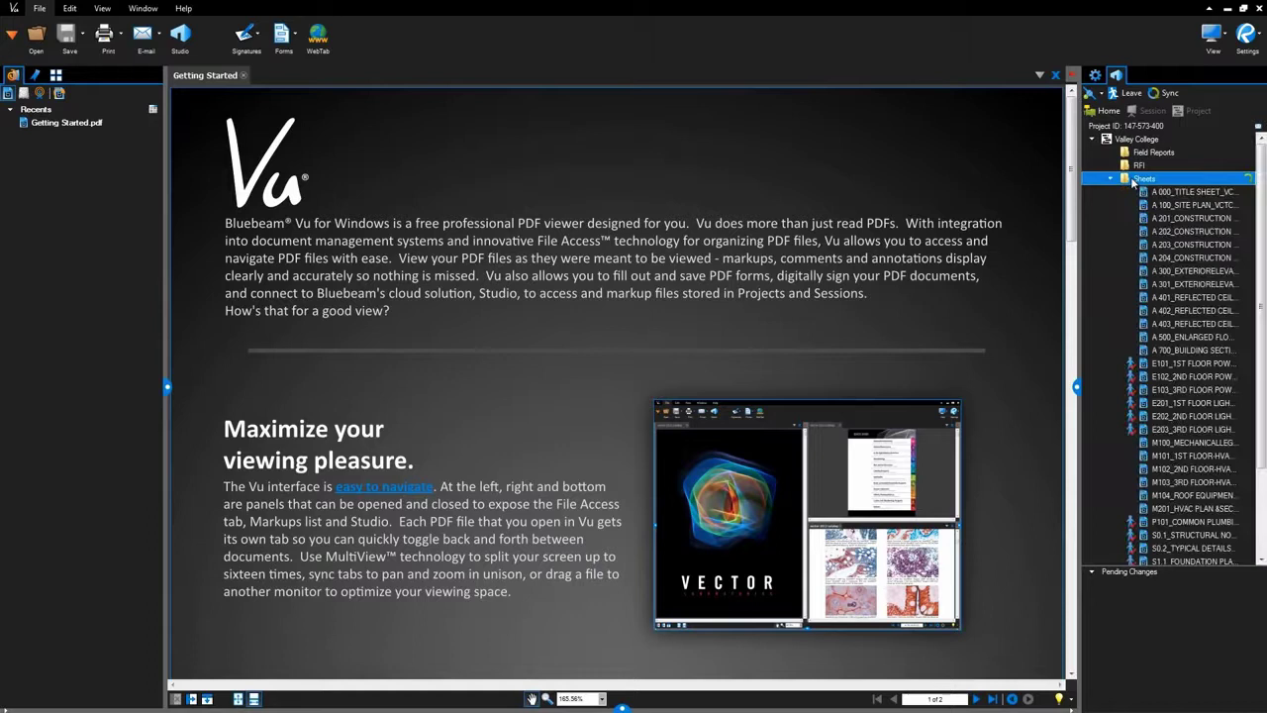
{"action": "double_click", "coordinate": [1146, 192]}
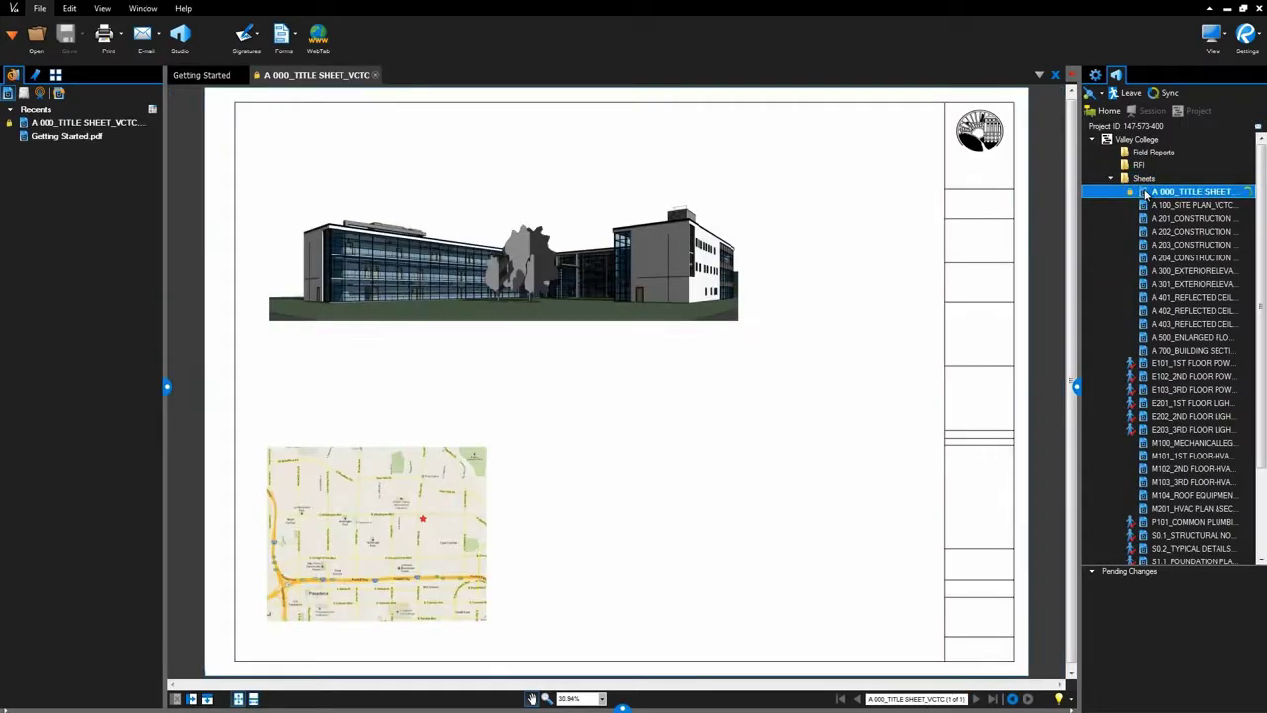
{"action": "right_click", "coordinate": [1146, 195]}
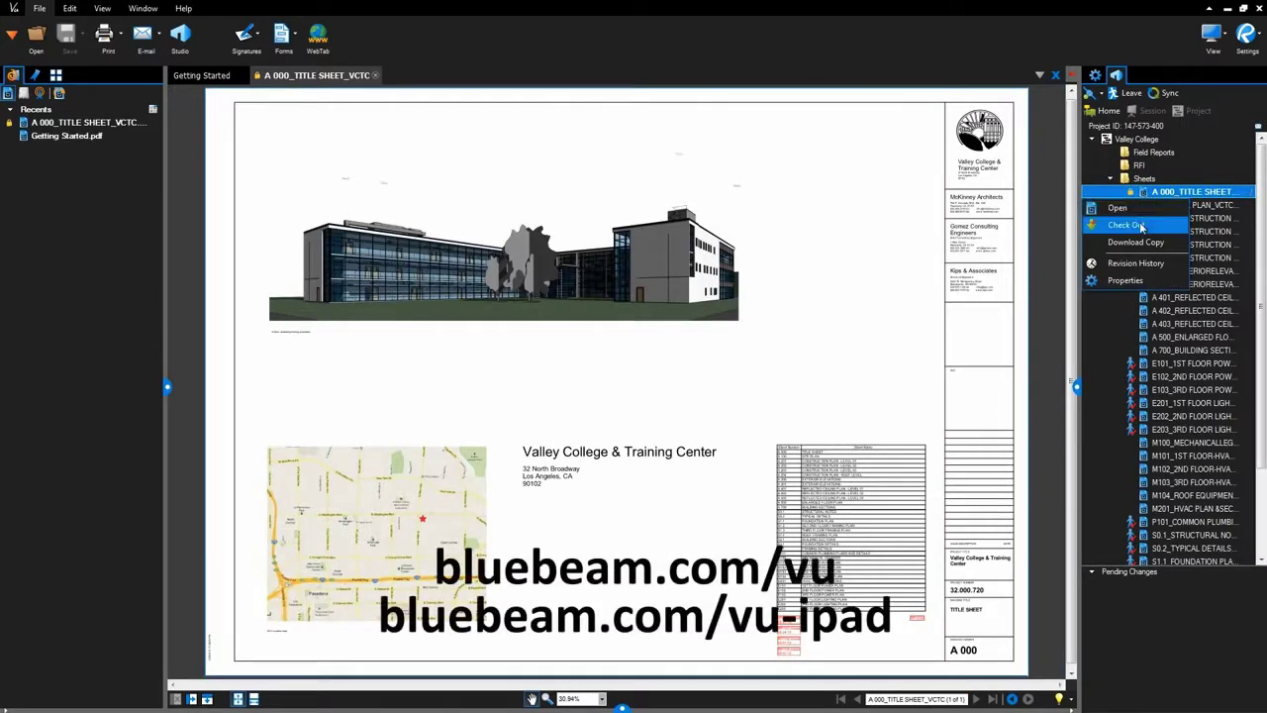
{"action": "left_click", "coordinate": [1142, 225]}
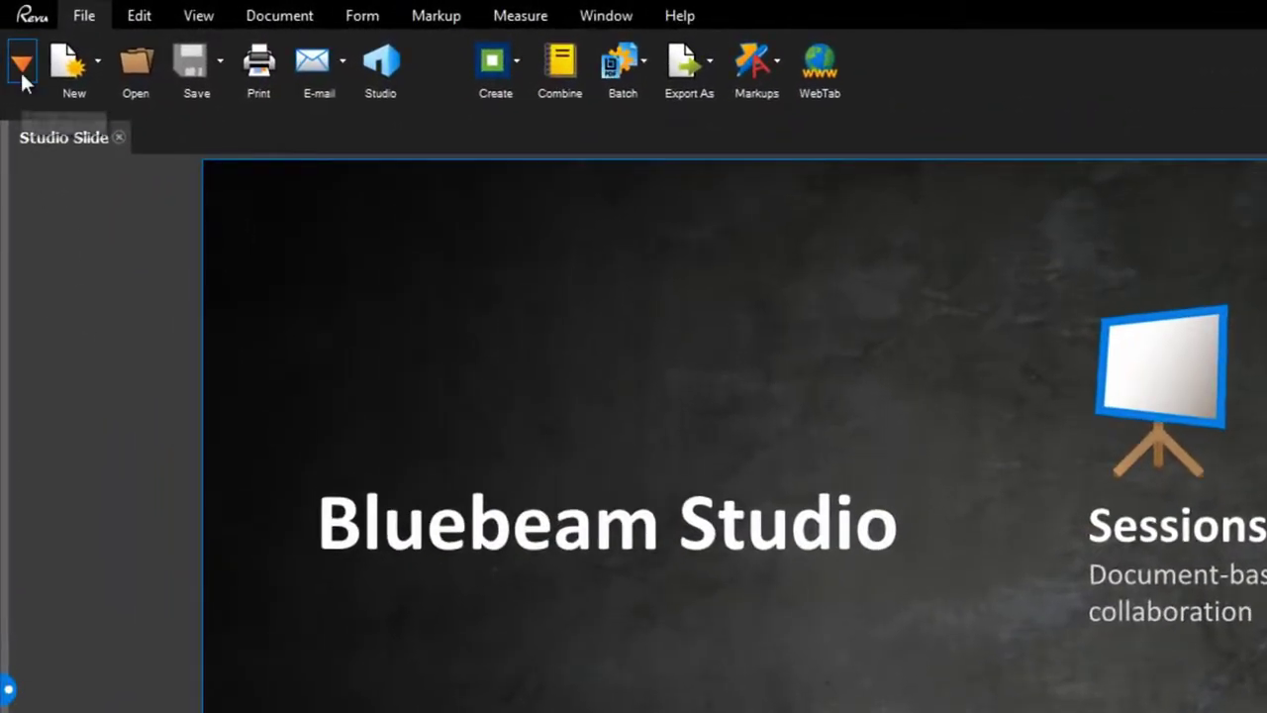
Sign in to Studio from the Studio panel with the account password, ticking Remember password.
{"action": "left_click", "coordinate": [22, 70]}
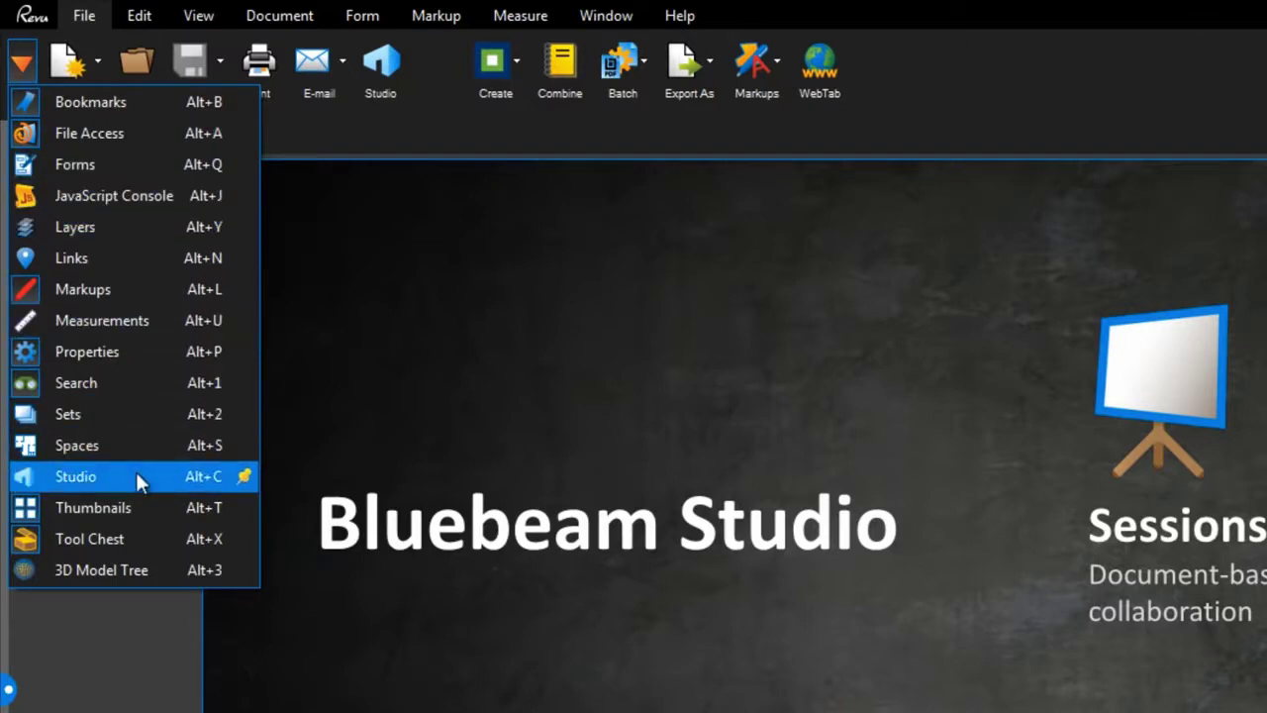
{"action": "left_click", "coordinate": [122, 660]}
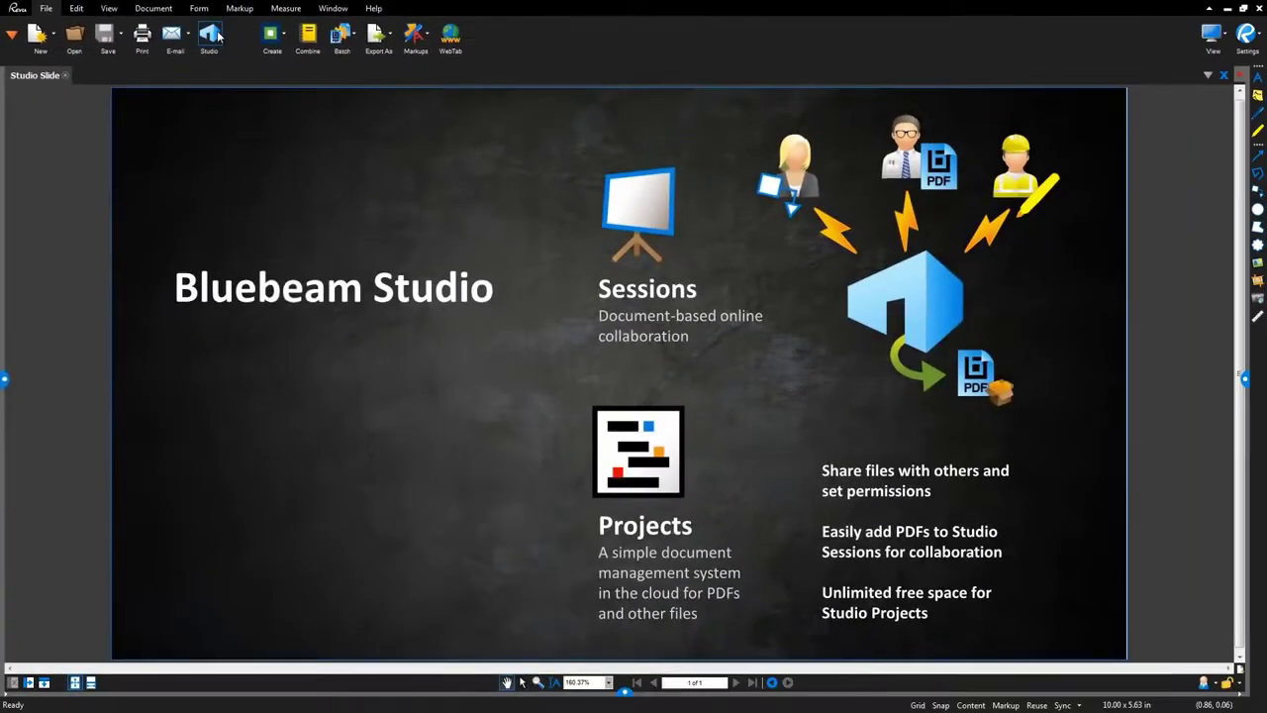
{"action": "left_click", "coordinate": [210, 36]}
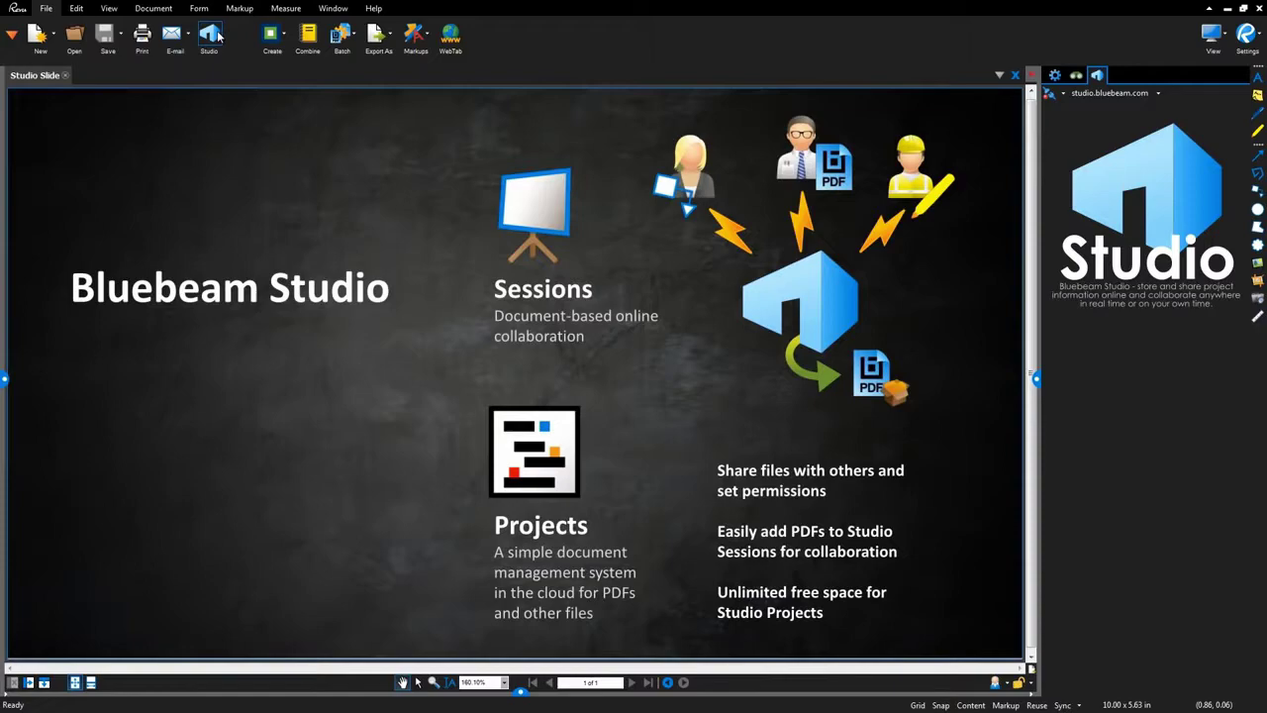
{"action": "left_click", "coordinate": [1050, 94]}
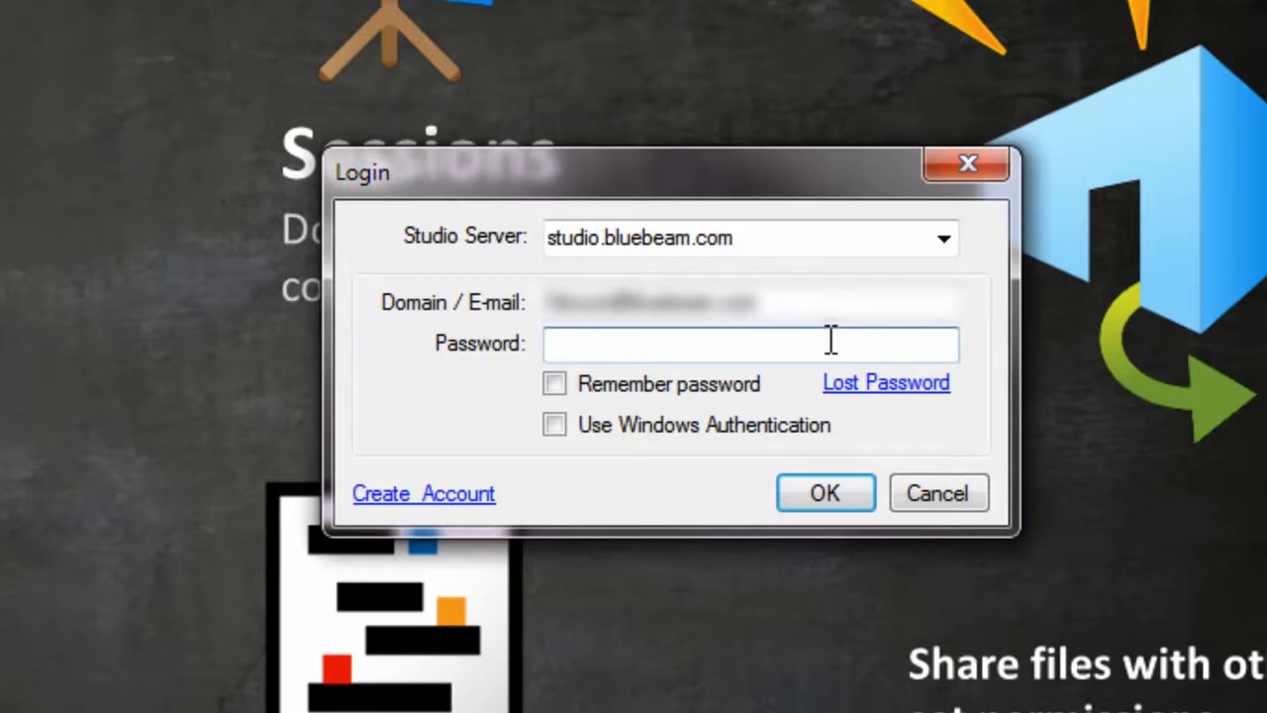
{"action": "type", "text": "*********"}
{"action": "left_click", "coordinate": [658, 390]}
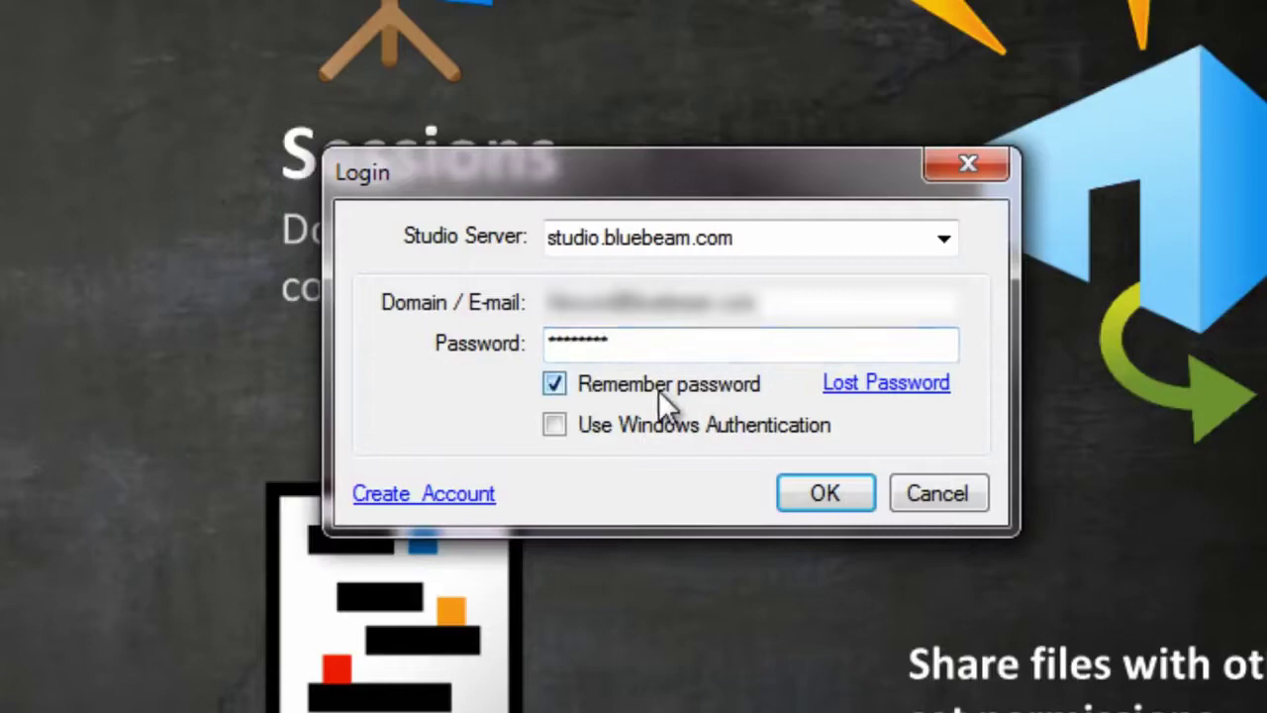
{"action": "left_click", "coordinate": [792, 505]}
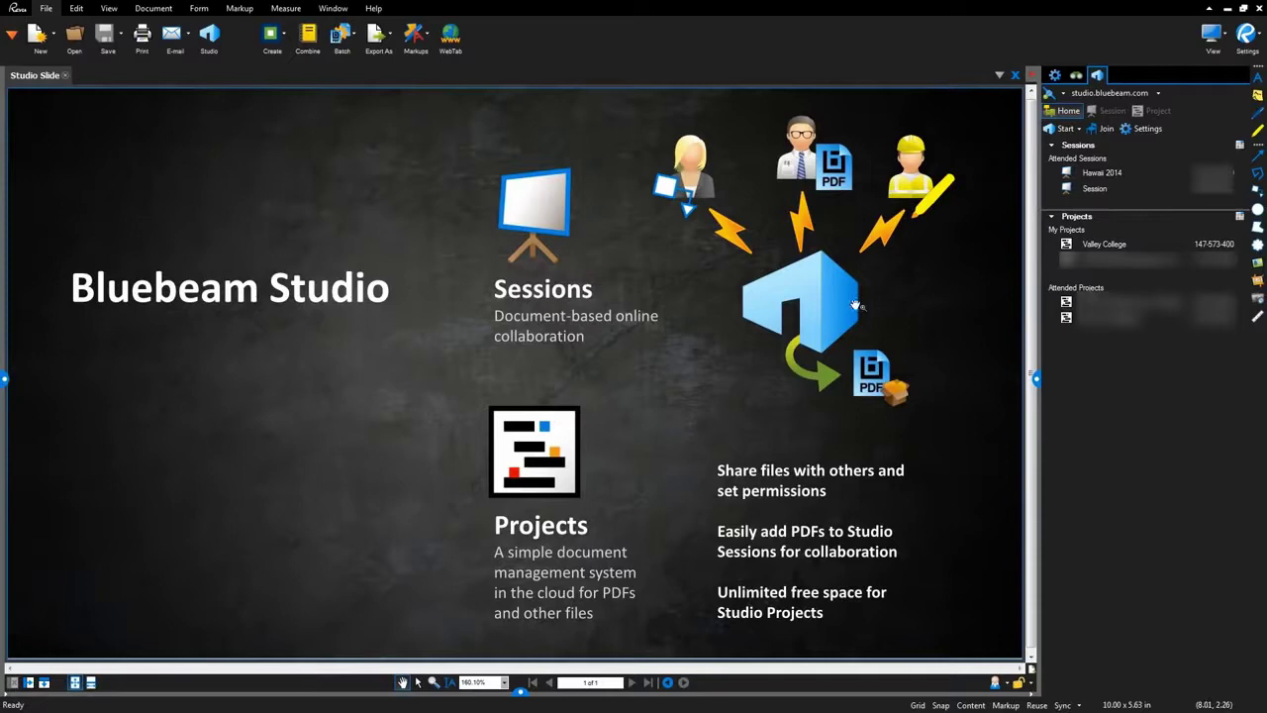
Look at the Start and Join options, cancel Join, then open Valley College under My Projects.
{"action": "left_click", "coordinate": [1063, 130]}
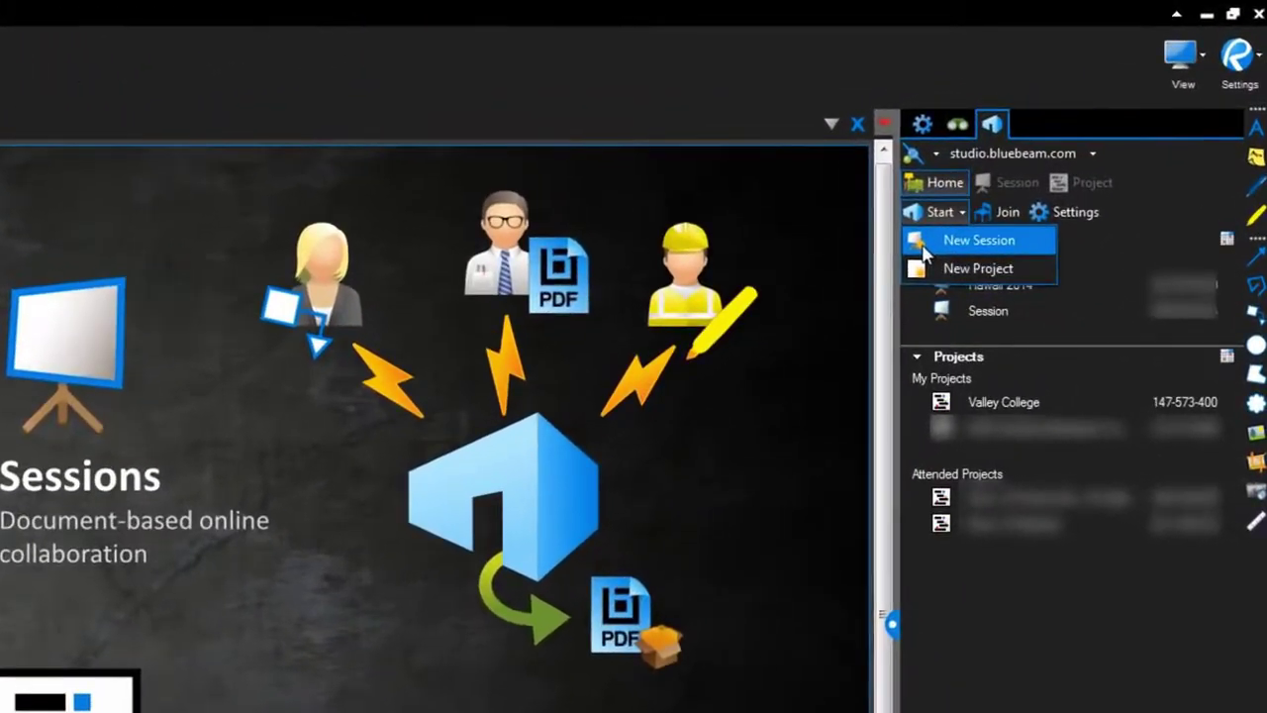
{"action": "left_click", "coordinate": [996, 207]}
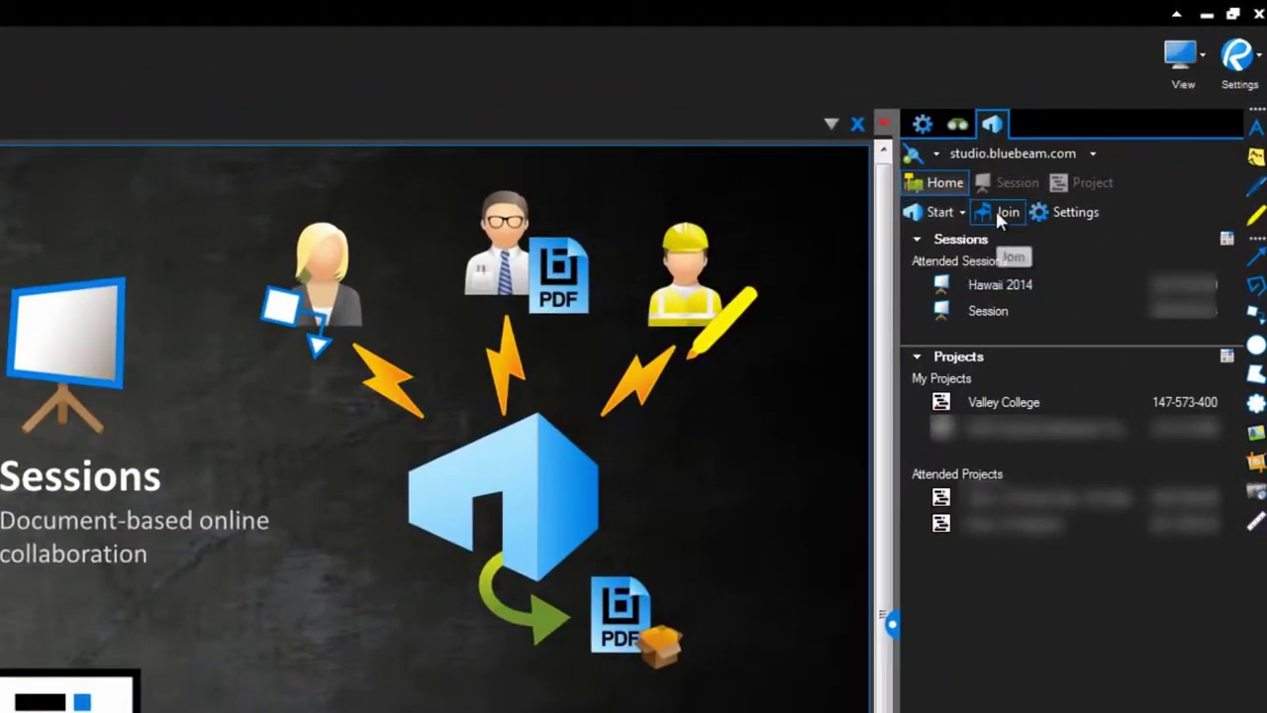
{"action": "left_click", "coordinate": [995, 208]}
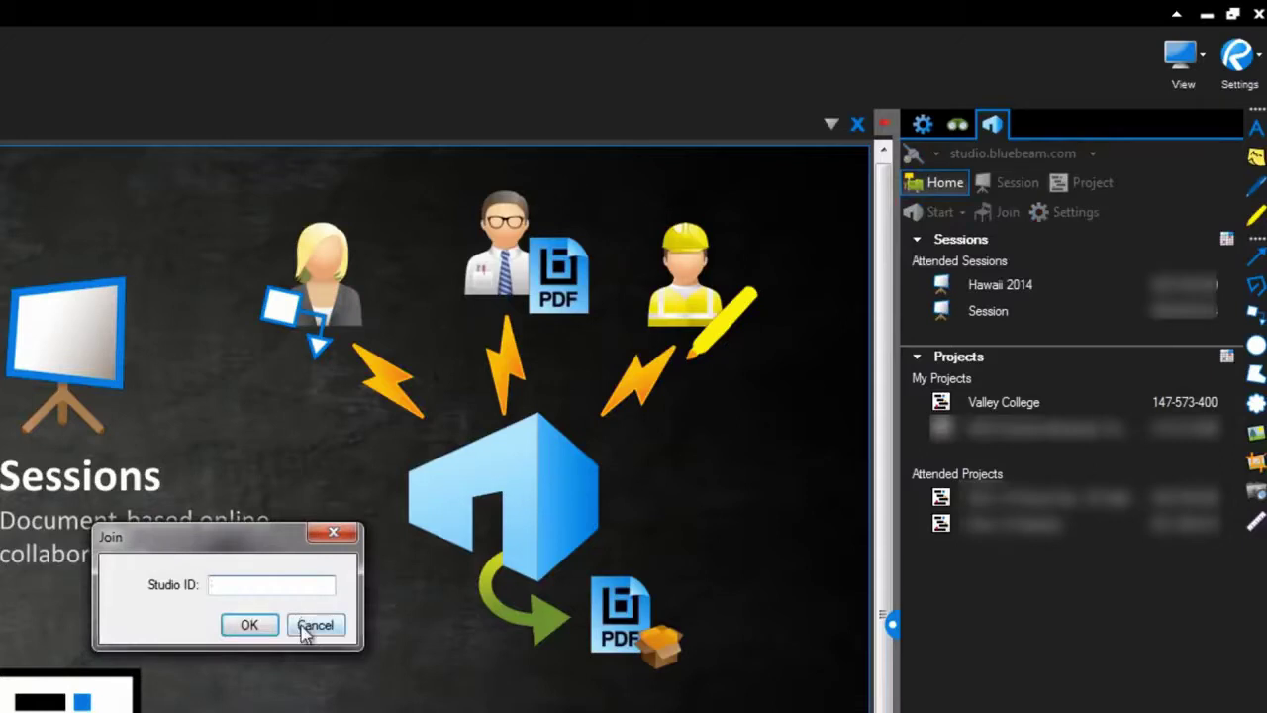
{"action": "left_click", "coordinate": [307, 632]}
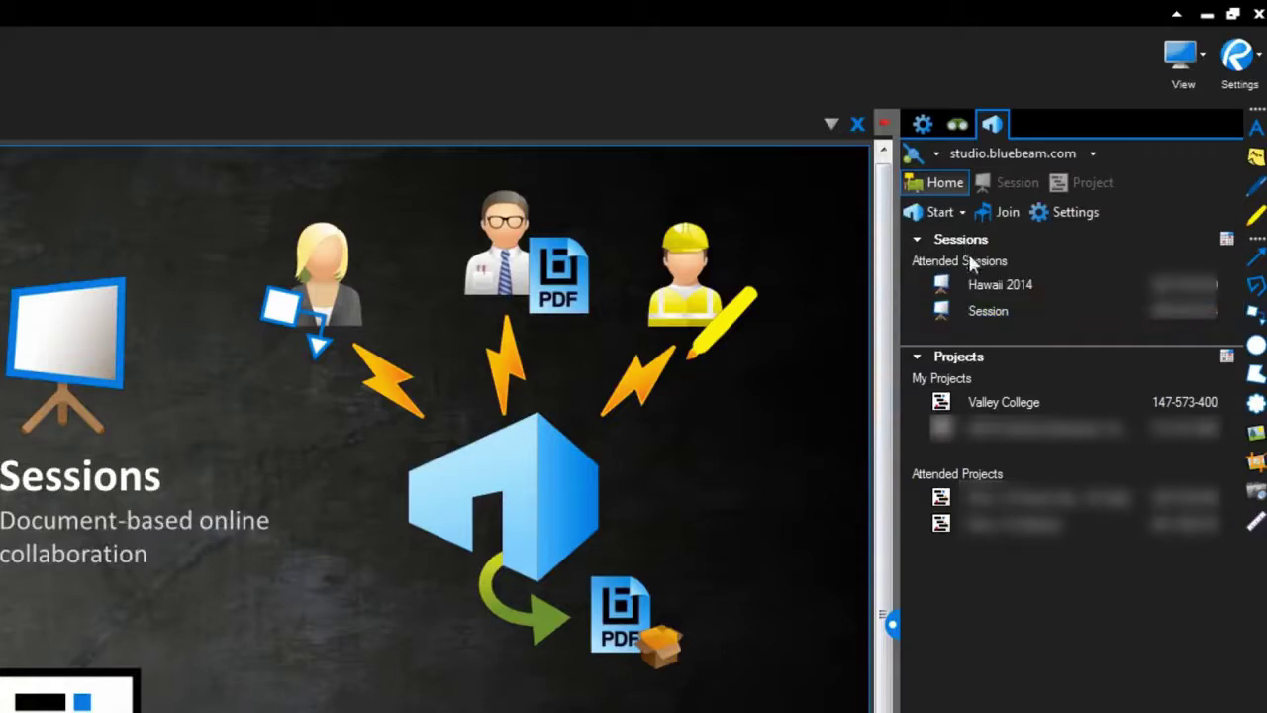
{"action": "double_click", "coordinate": [975, 402]}
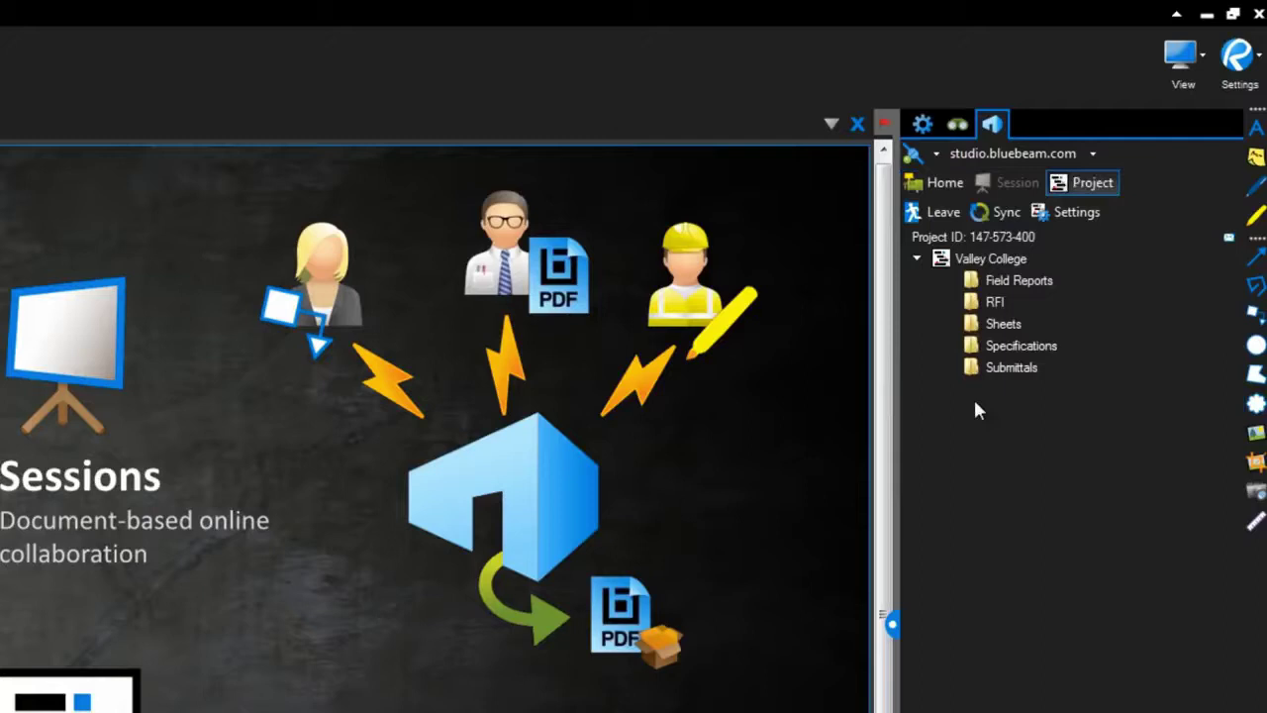
View the Valley College project's action menu, then dismiss it.
{"action": "left_click", "coordinate": [972, 262]}
{"action": "right_click", "coordinate": [972, 262]}
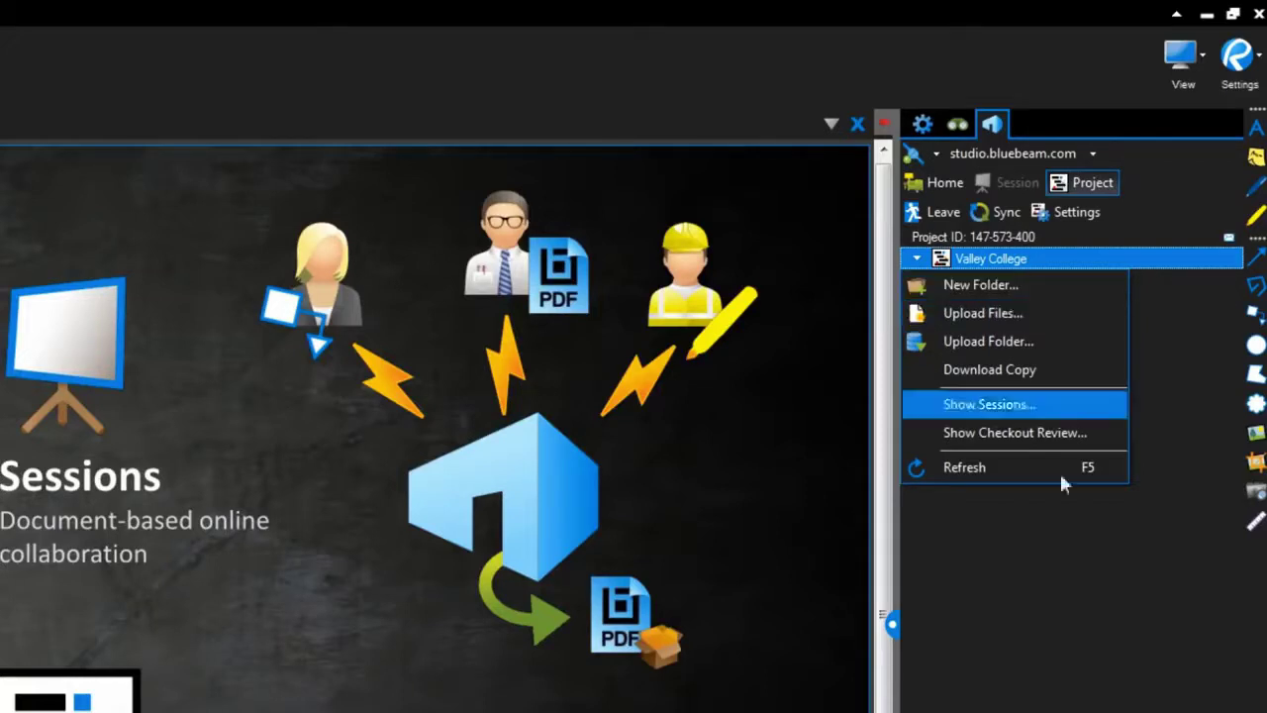
{"action": "left_click", "coordinate": [1073, 552]}
Expand RFI and its Closed folder, collapse RFI, and expand Sheets to list sheet PDFs.
{"action": "left_click", "coordinate": [989, 305]}
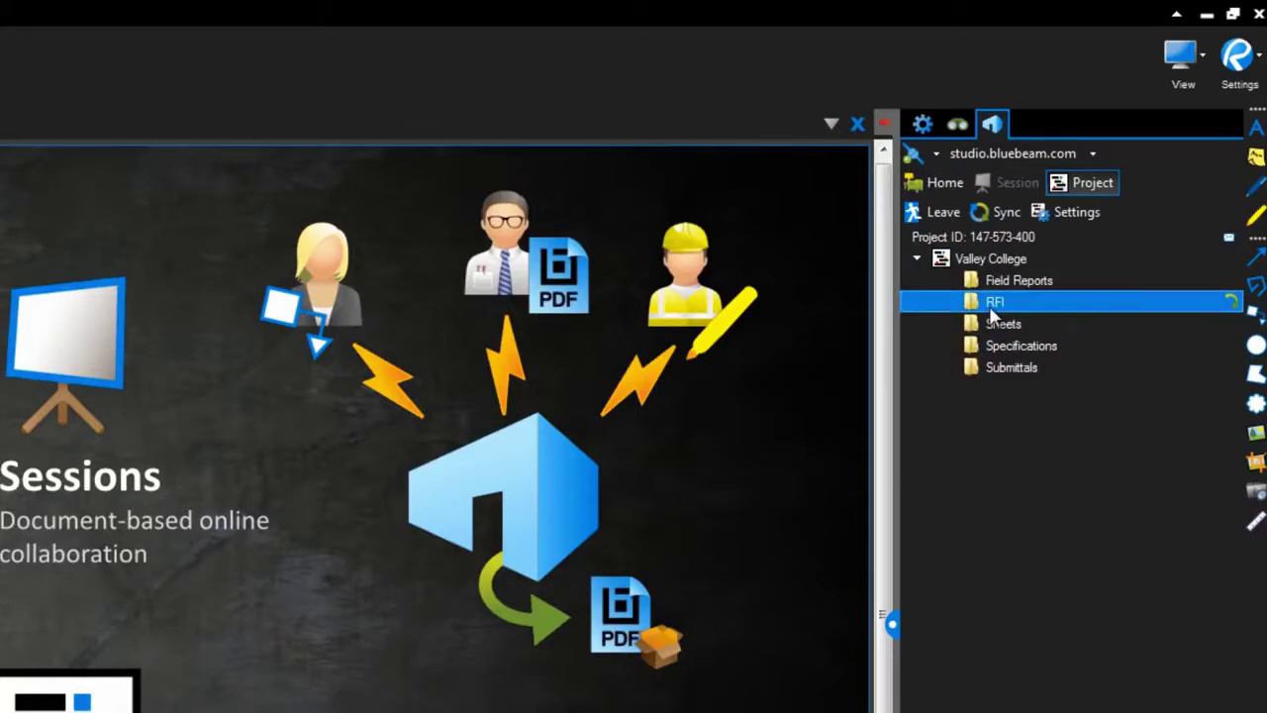
{"action": "double_click", "coordinate": [989, 305]}
{"action": "left_click", "coordinate": [1002, 327]}
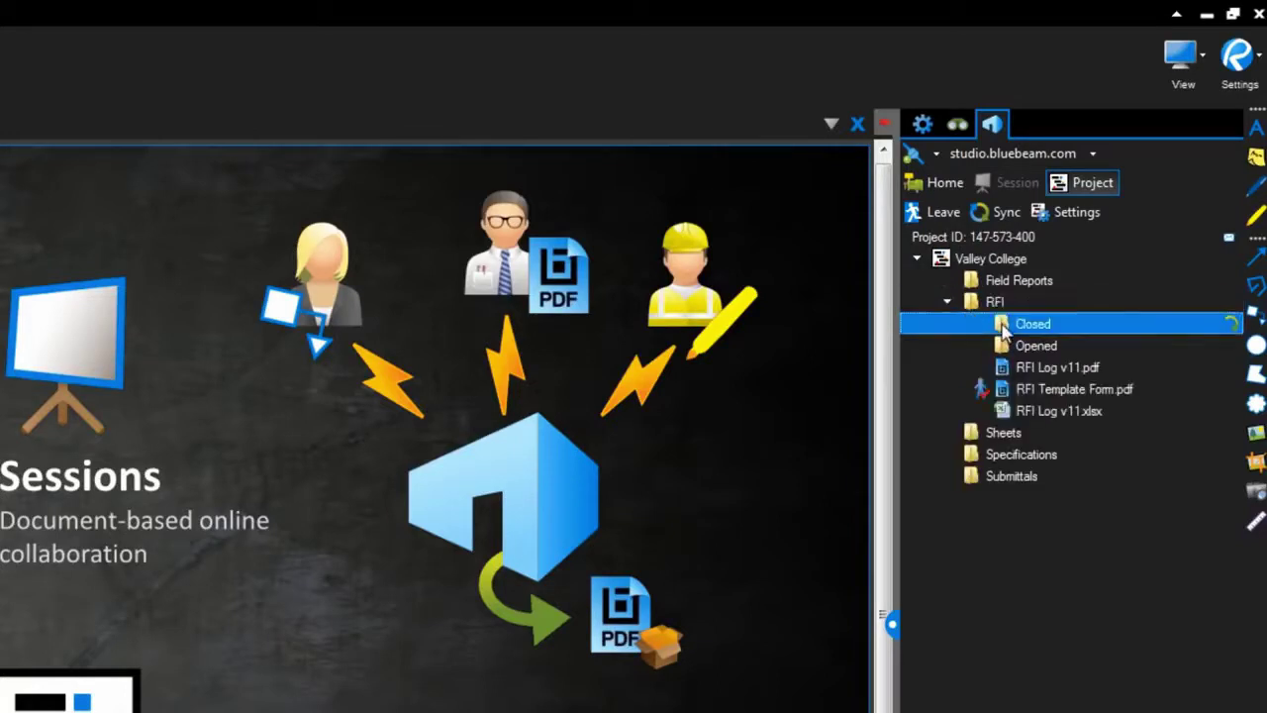
{"action": "double_click", "coordinate": [1003, 327]}
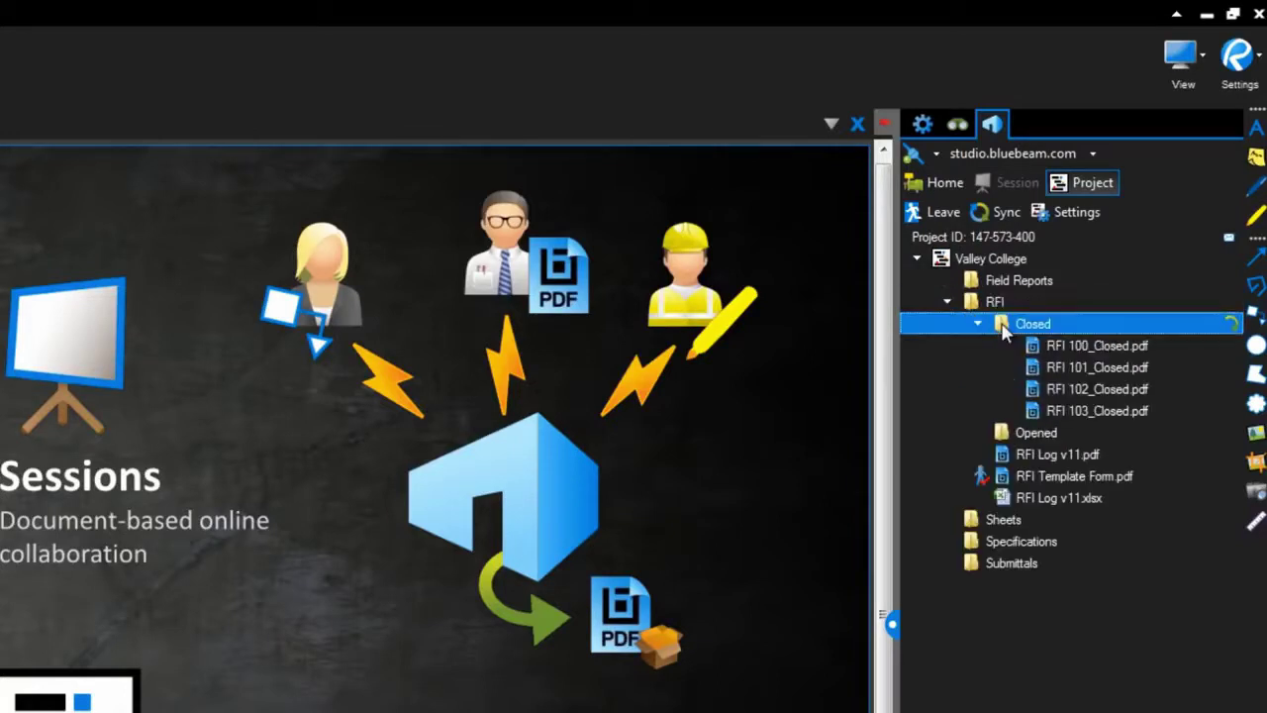
{"action": "left_click", "coordinate": [991, 301]}
{"action": "left_click", "coordinate": [948, 301]}
{"action": "left_click", "coordinate": [1003, 324]}
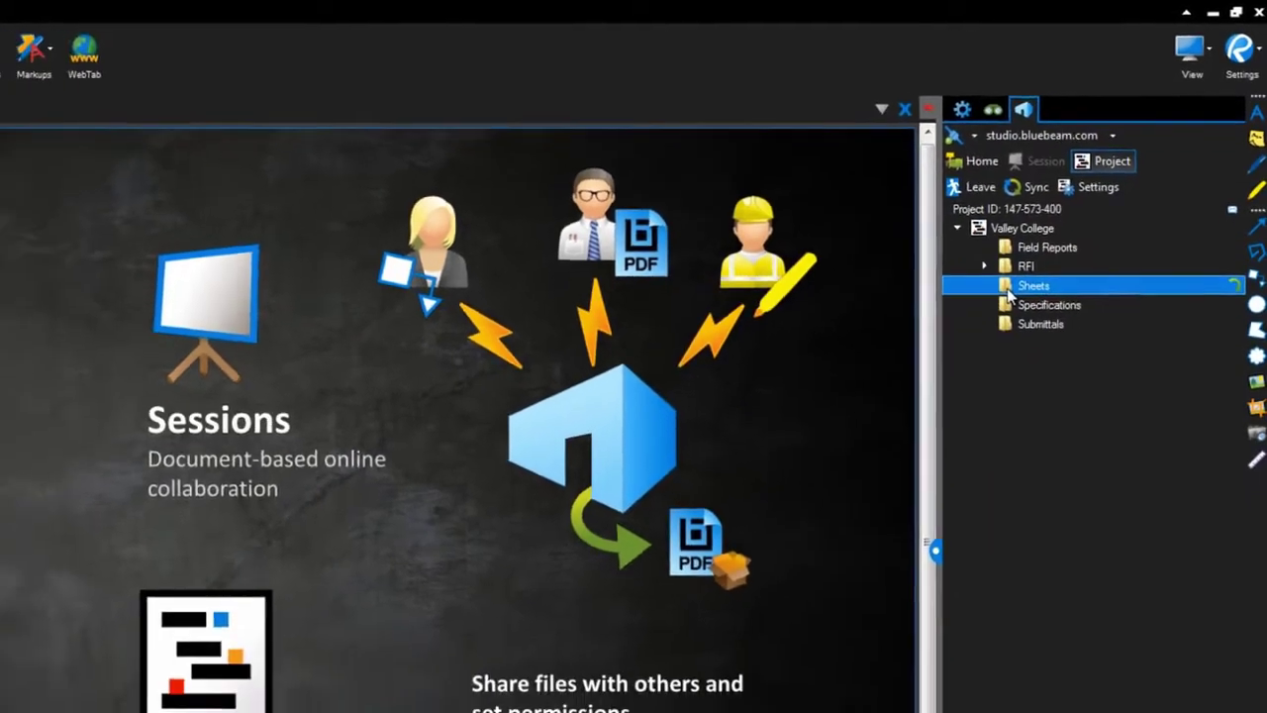
{"action": "double_click", "coordinate": [1010, 291]}
{"action": "left_click", "coordinate": [1102, 210]}
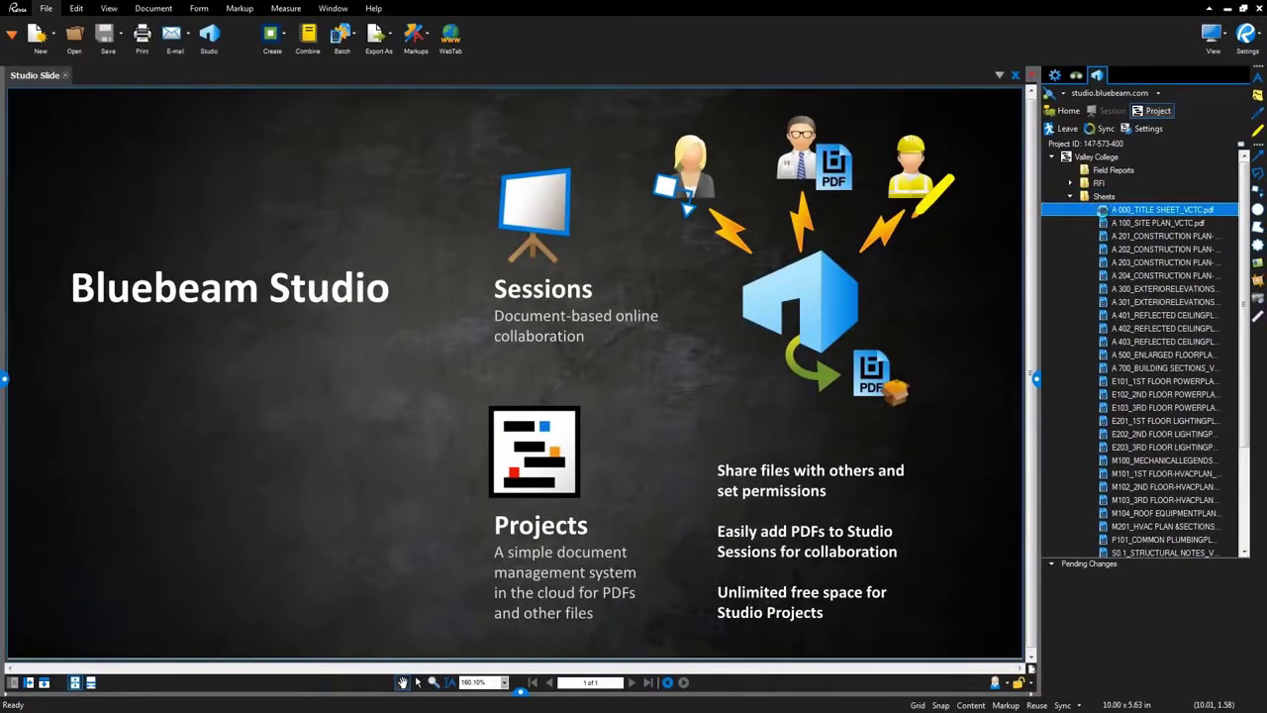
Open the A 000 title sheet and jump to site plan A 100 via its sheet index link.
{"action": "double_click", "coordinate": [1102, 210]}
{"action": "scroll", "coordinate": [463, 434], "scroll_direction": "up", "scroll_amount": 3}
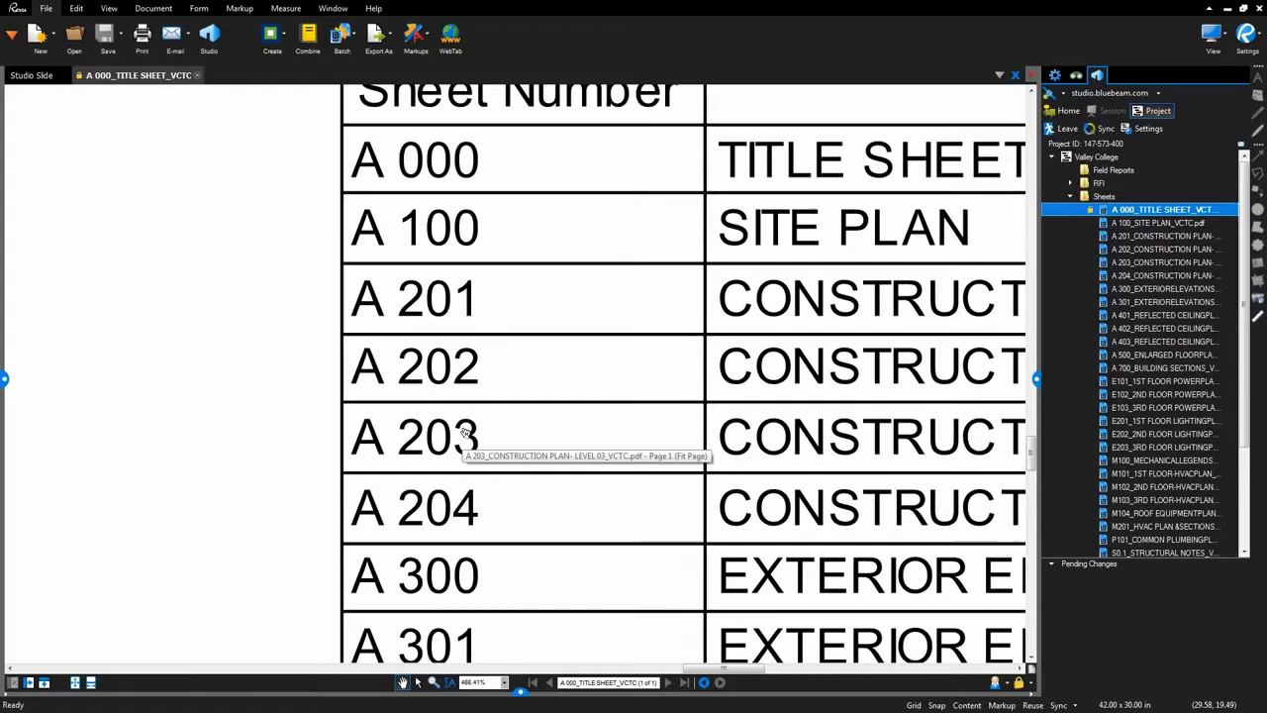
{"action": "left_click", "coordinate": [450, 249]}
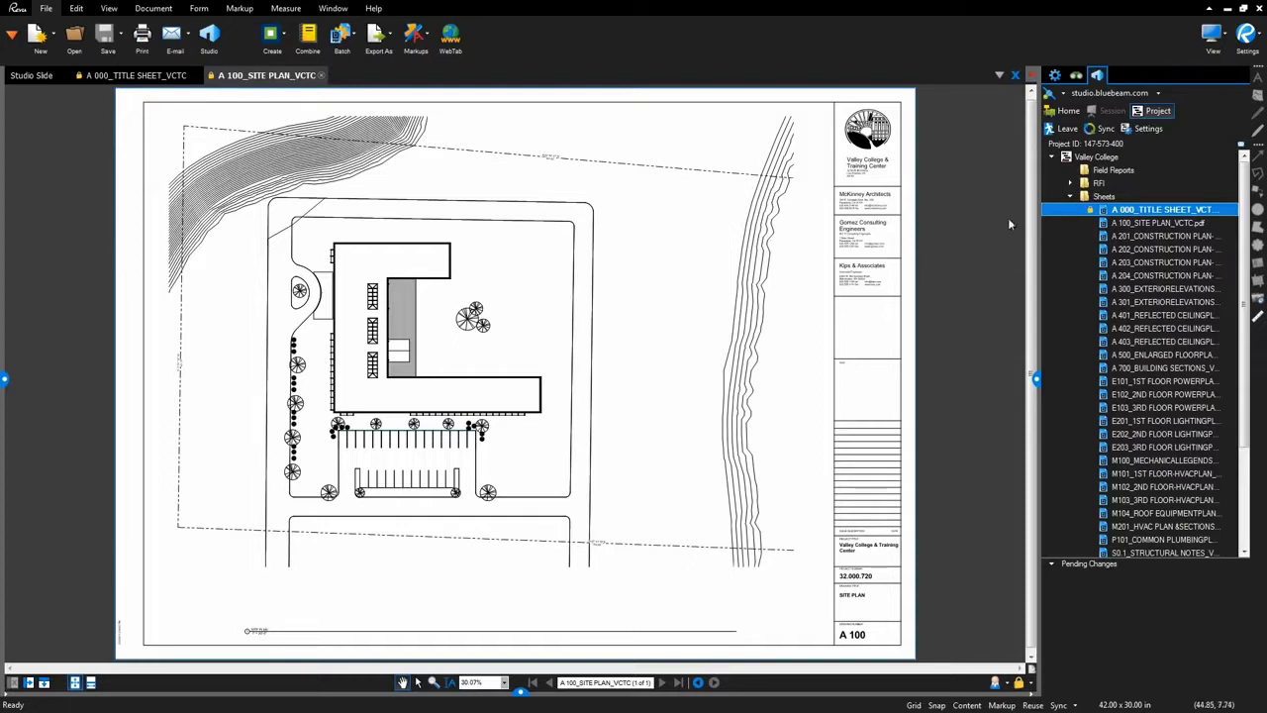
Preview photo DSCN0446.JPG from Field Reports > 2013-02-18, then close Photo Viewer.
{"action": "left_click", "coordinate": [1071, 197]}
{"action": "left_click", "coordinate": [1078, 210]}
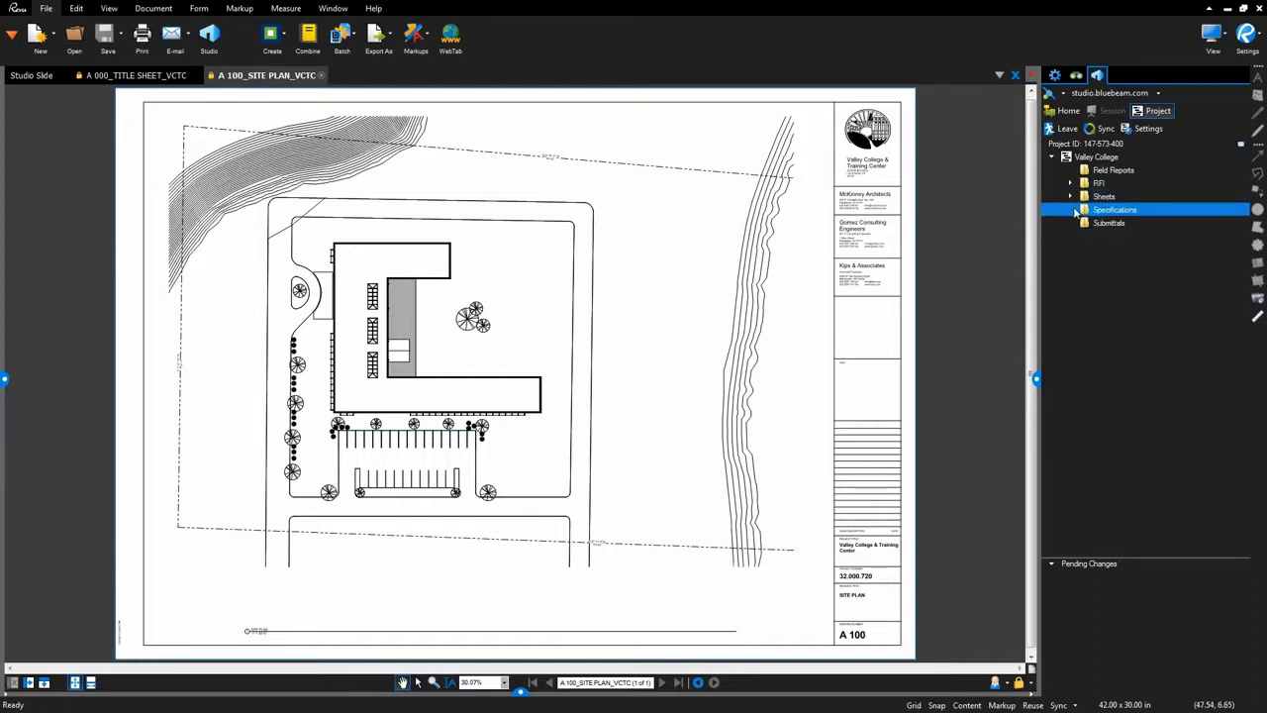
{"action": "left_click", "coordinate": [1078, 184]}
{"action": "left_click", "coordinate": [1078, 173]}
{"action": "left_click", "coordinate": [1071, 171]}
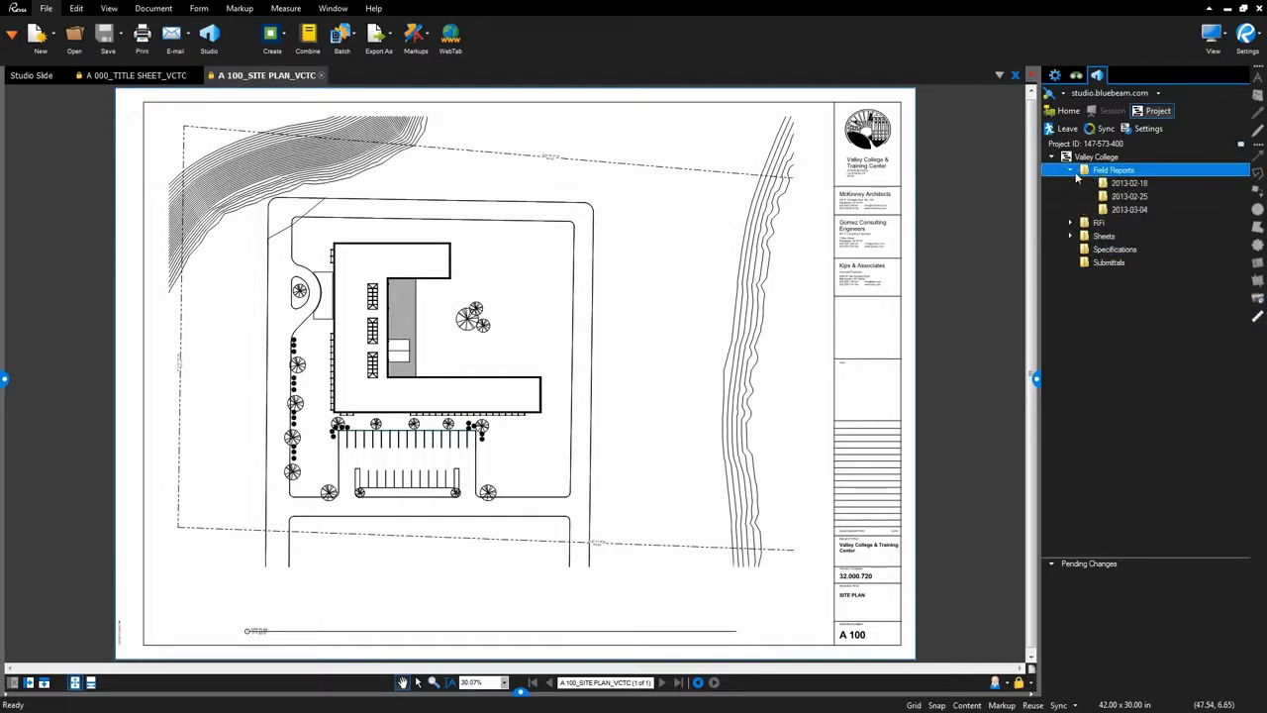
{"action": "left_click", "coordinate": [1101, 184]}
{"action": "left_click", "coordinate": [1154, 196]}
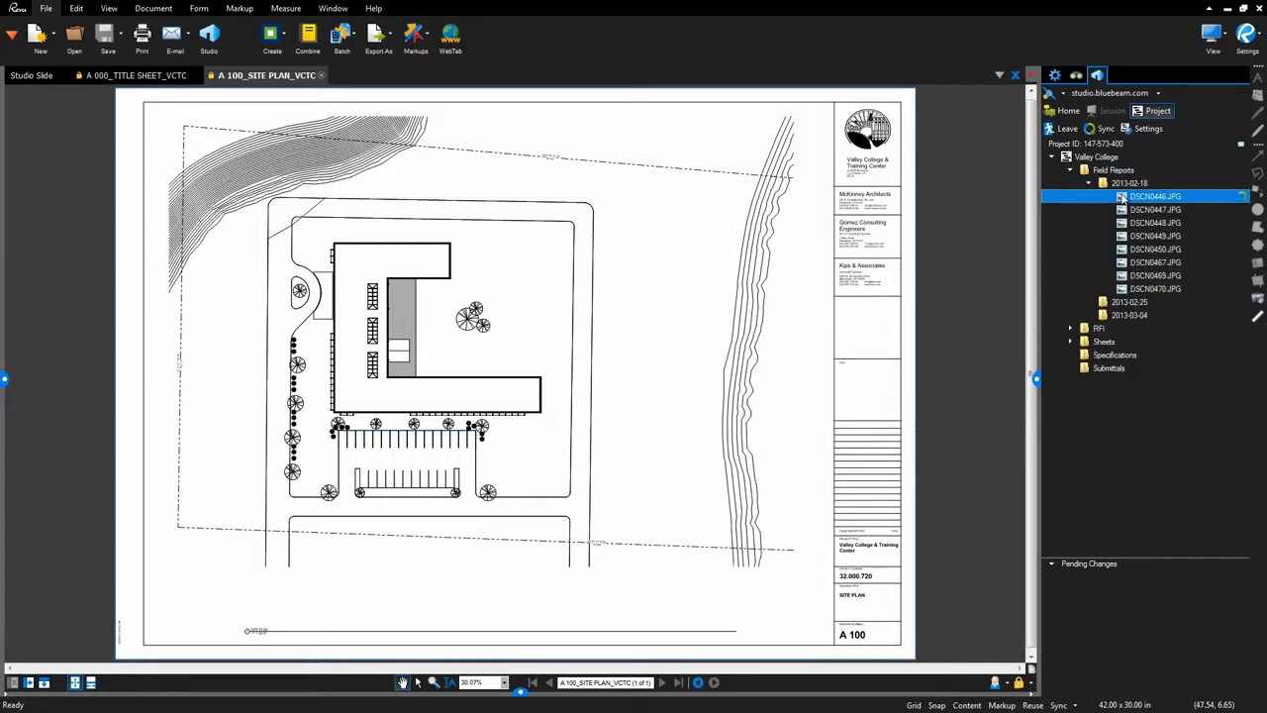
{"action": "double_click", "coordinate": [1123, 196]}
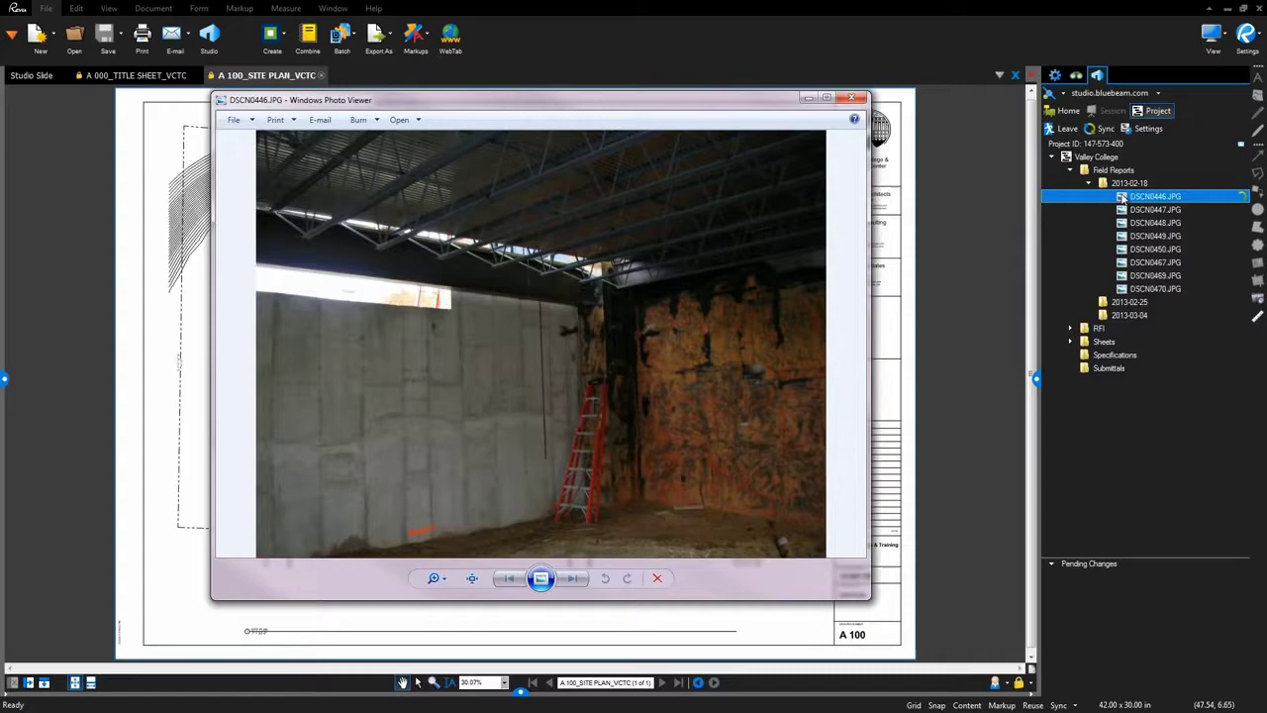
{"action": "left_click", "coordinate": [858, 98]}
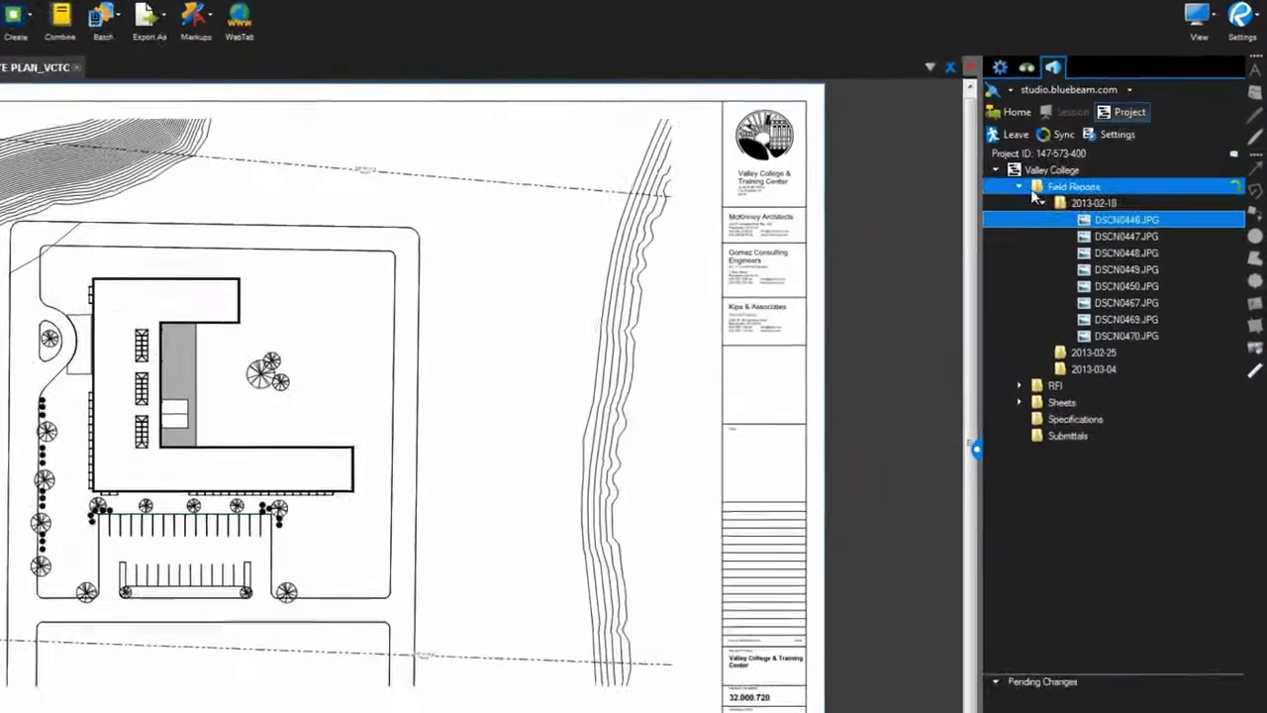
Invite a collaborator's e-mail address to the Valley College project and confirm the invitation was sent.
{"action": "left_click", "coordinate": [1021, 187]}
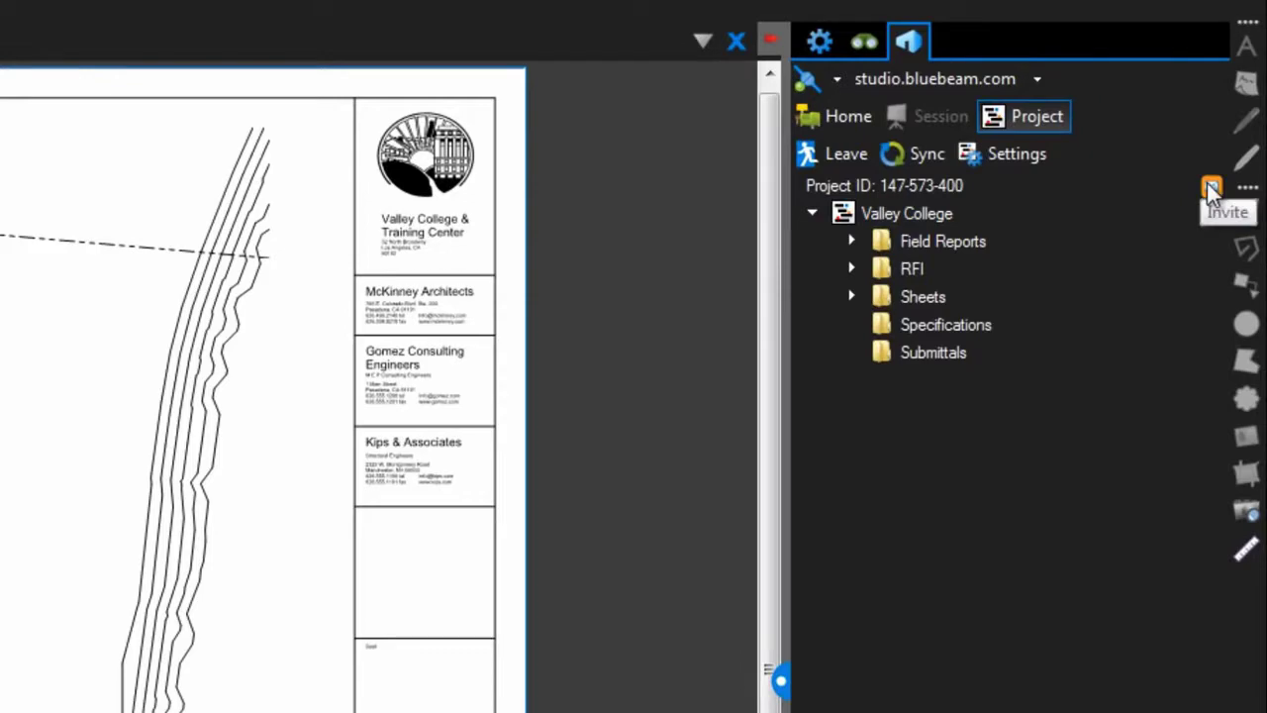
{"action": "left_click", "coordinate": [1210, 188]}
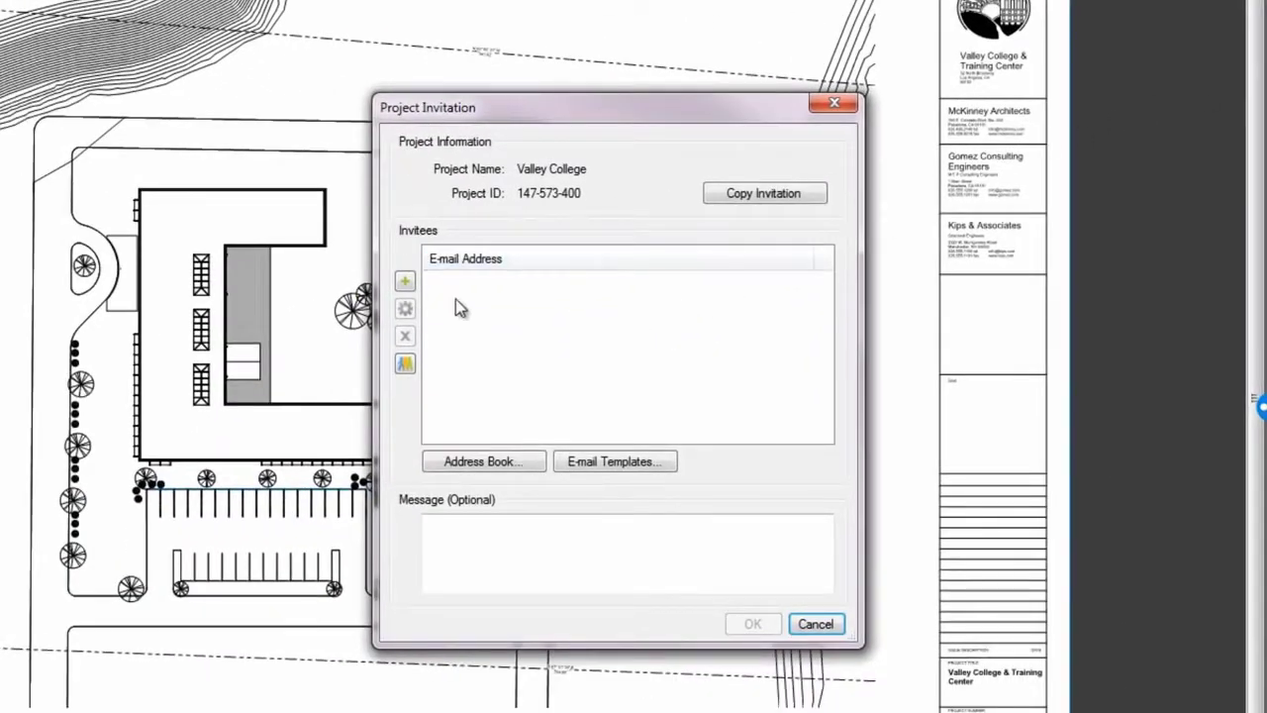
{"action": "left_click", "coordinate": [405, 281]}
{"action": "key", "text": "Return"}
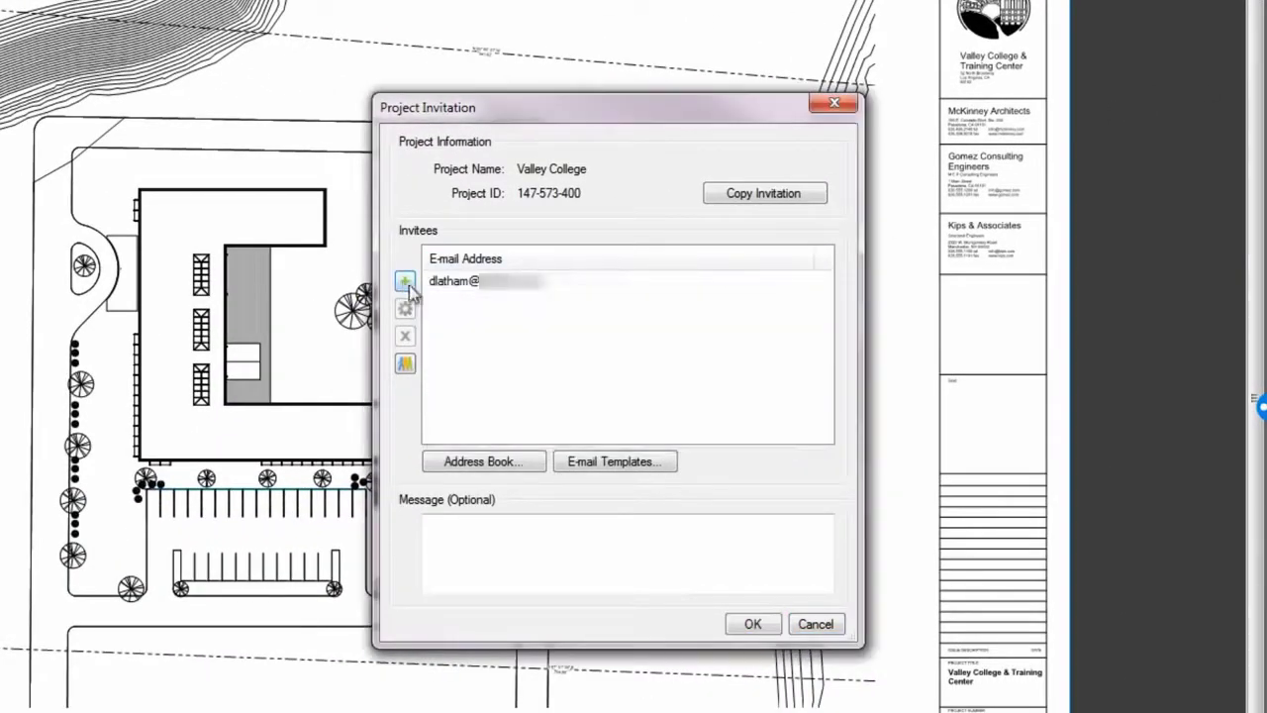
{"action": "left_click", "coordinate": [750, 625]}
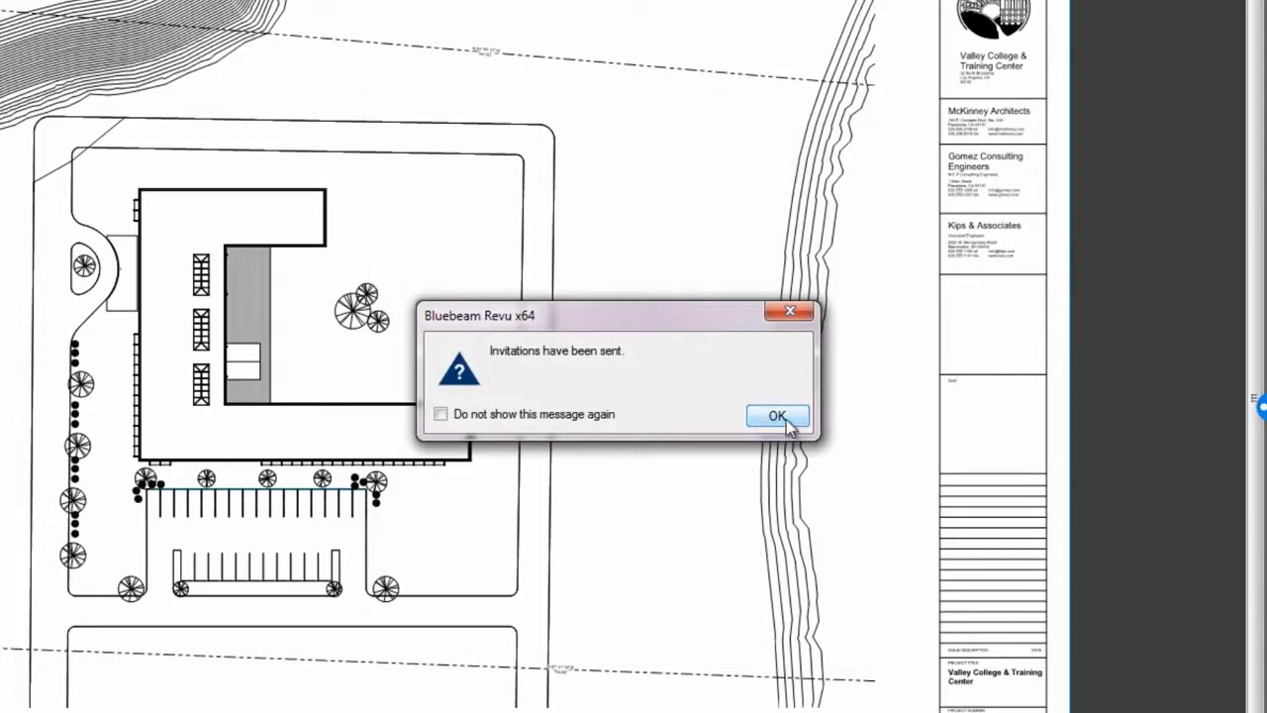
{"action": "left_click", "coordinate": [782, 417]}
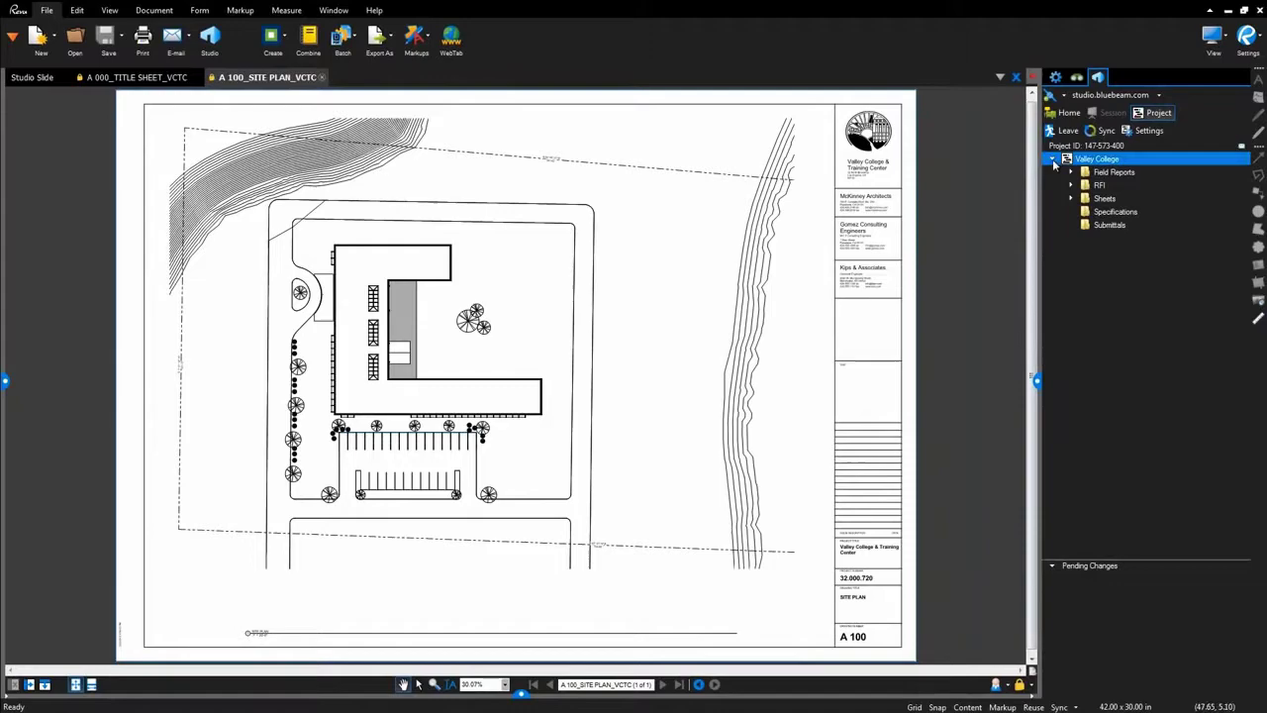
{"action": "left_click", "coordinate": [1127, 136]}
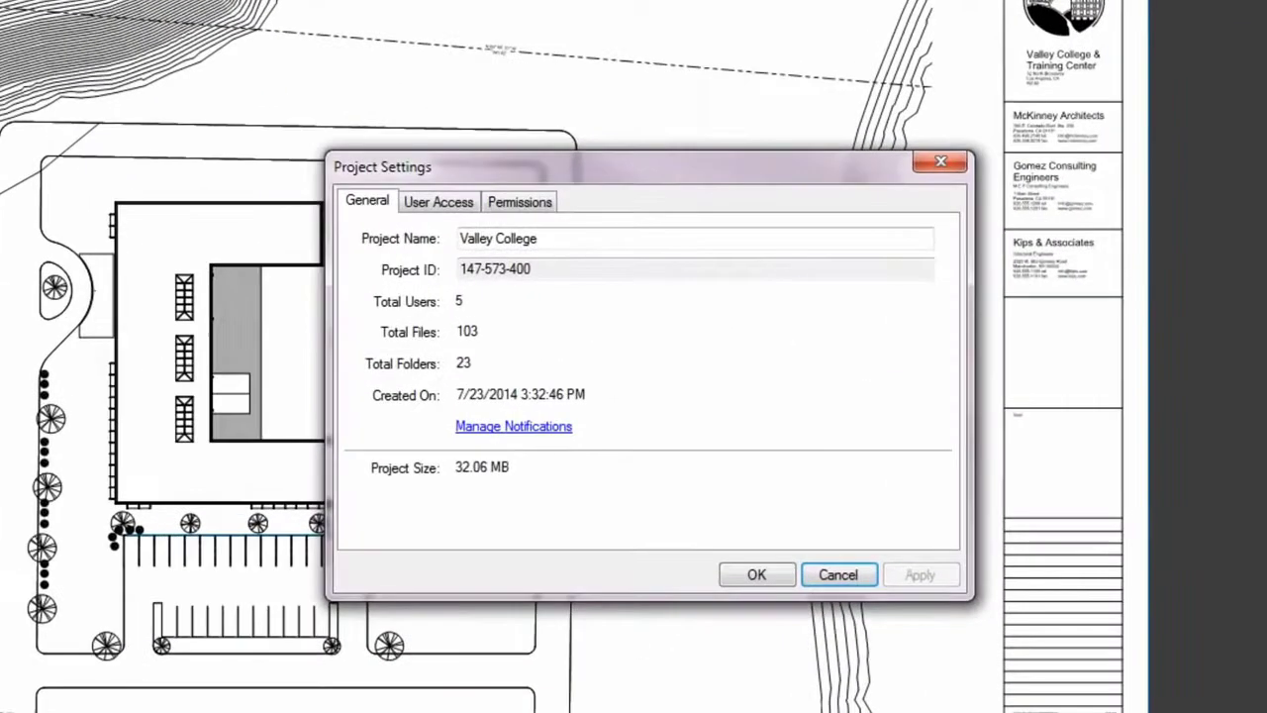
{"action": "left_click", "coordinate": [525, 204]}
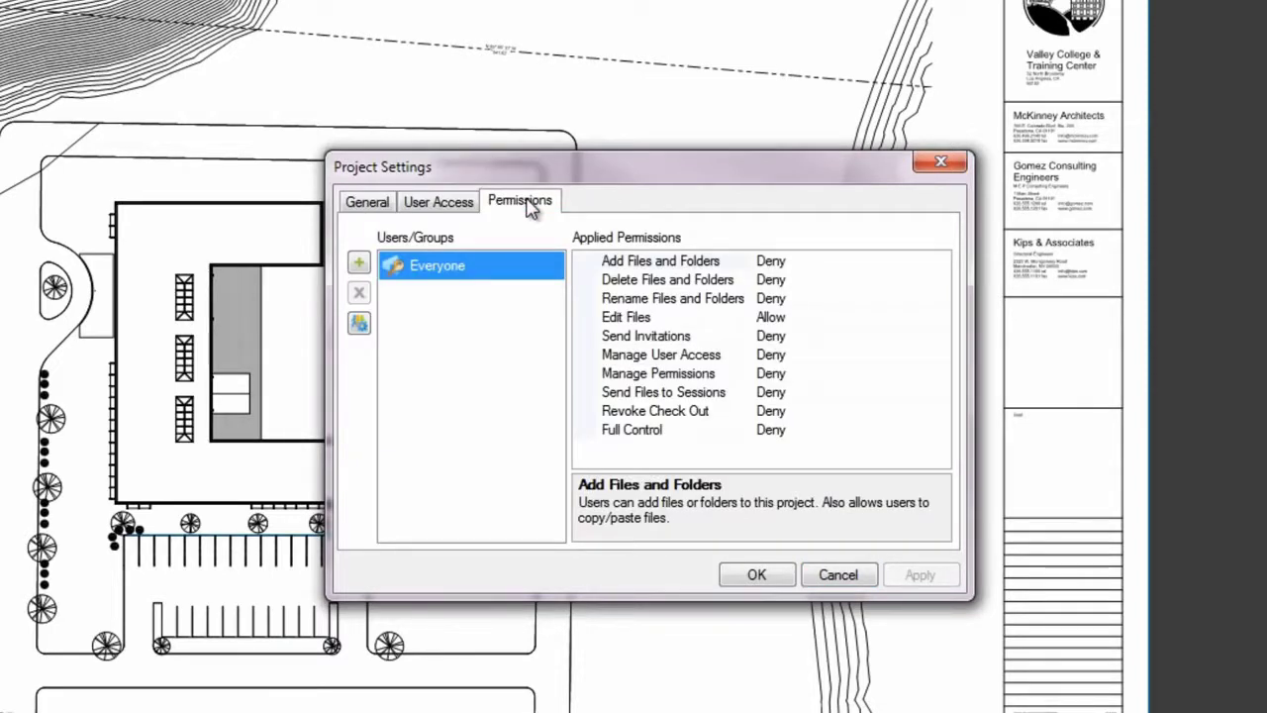
{"action": "left_click", "coordinate": [440, 204]}
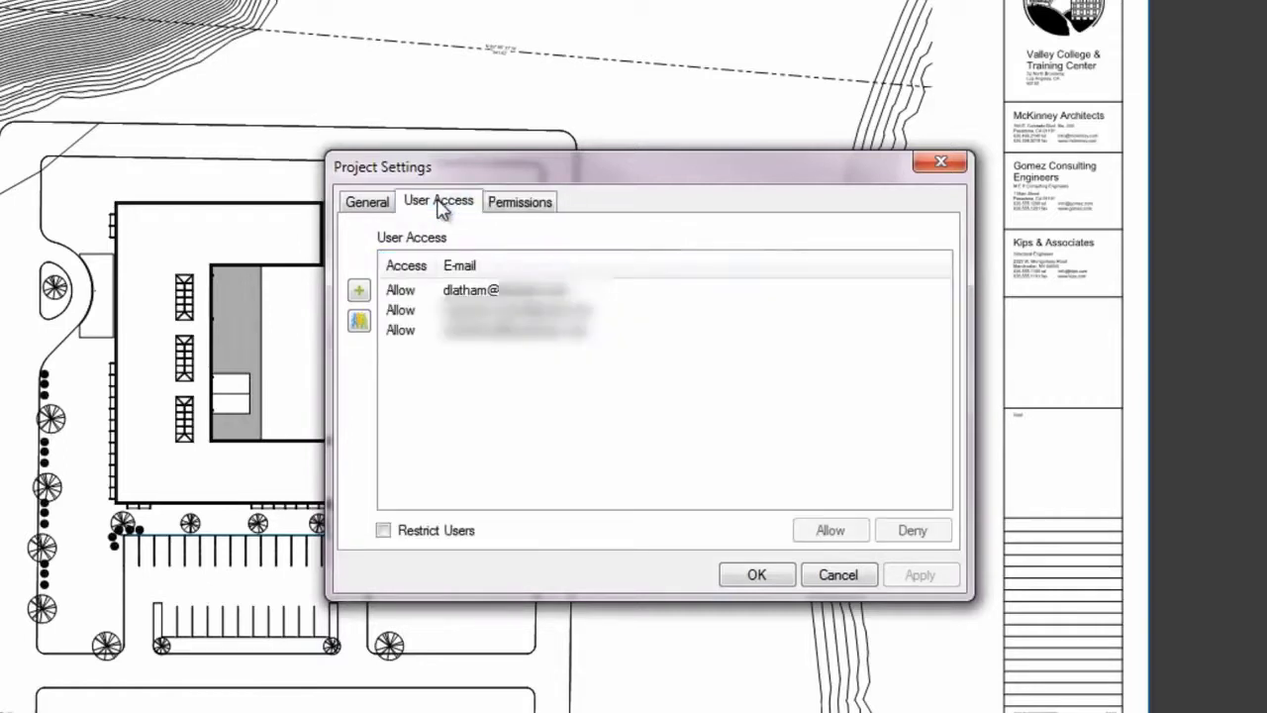
{"action": "left_click", "coordinate": [384, 532]}
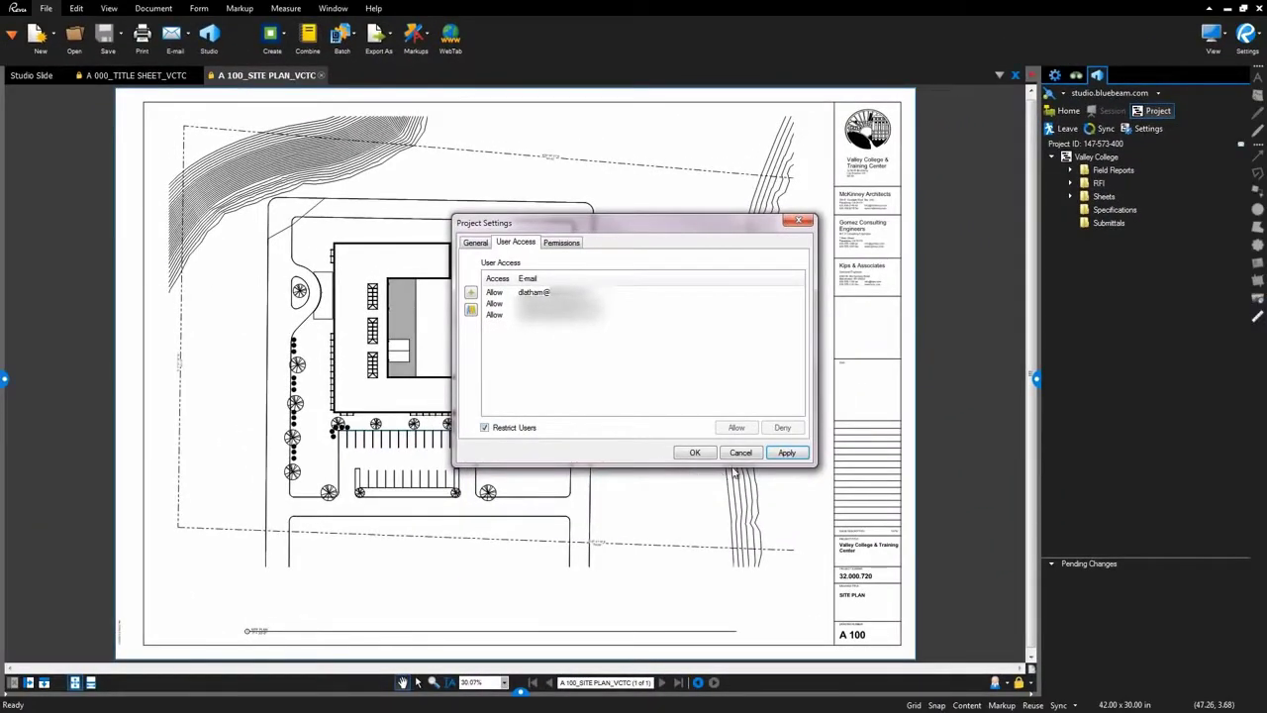
{"action": "left_click", "coordinate": [740, 452]}
{"action": "left_click", "coordinate": [1079, 207]}
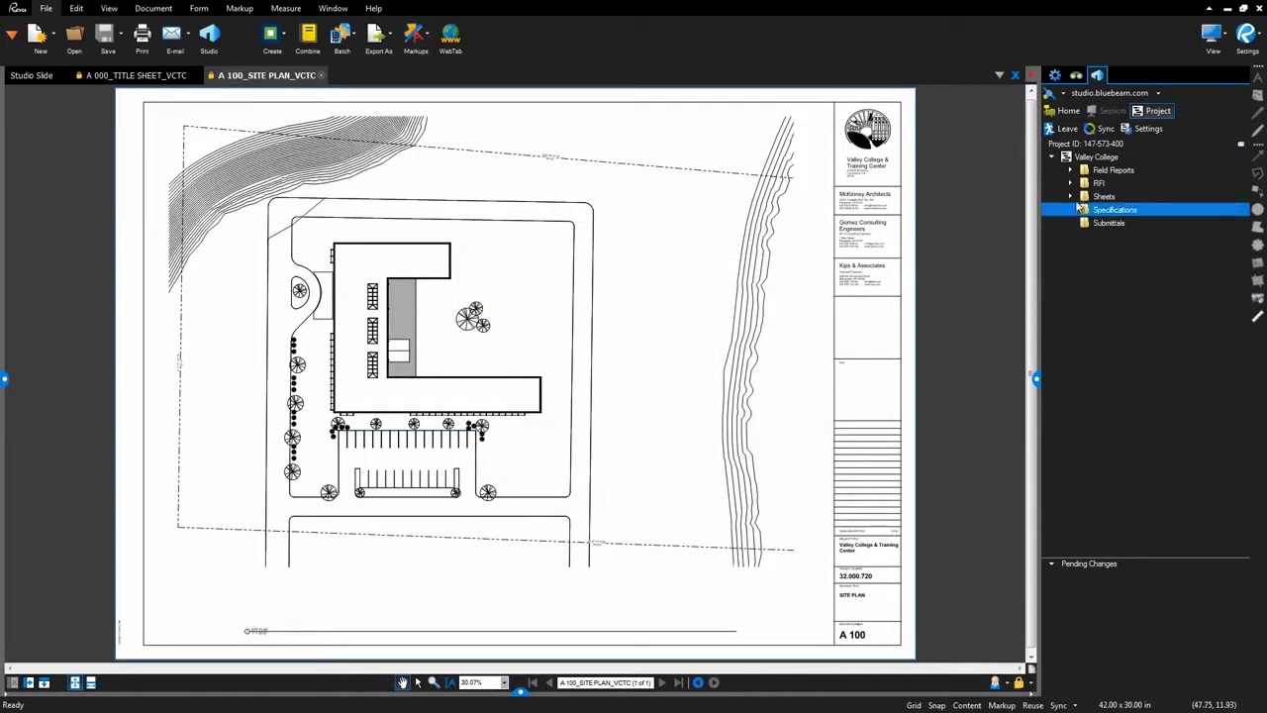
Open the A 202 construction plan sheet from Sheets and check it out.
{"action": "double_click", "coordinate": [1101, 196]}
{"action": "left_click", "coordinate": [1114, 236]}
{"action": "left_click", "coordinate": [1116, 248]}
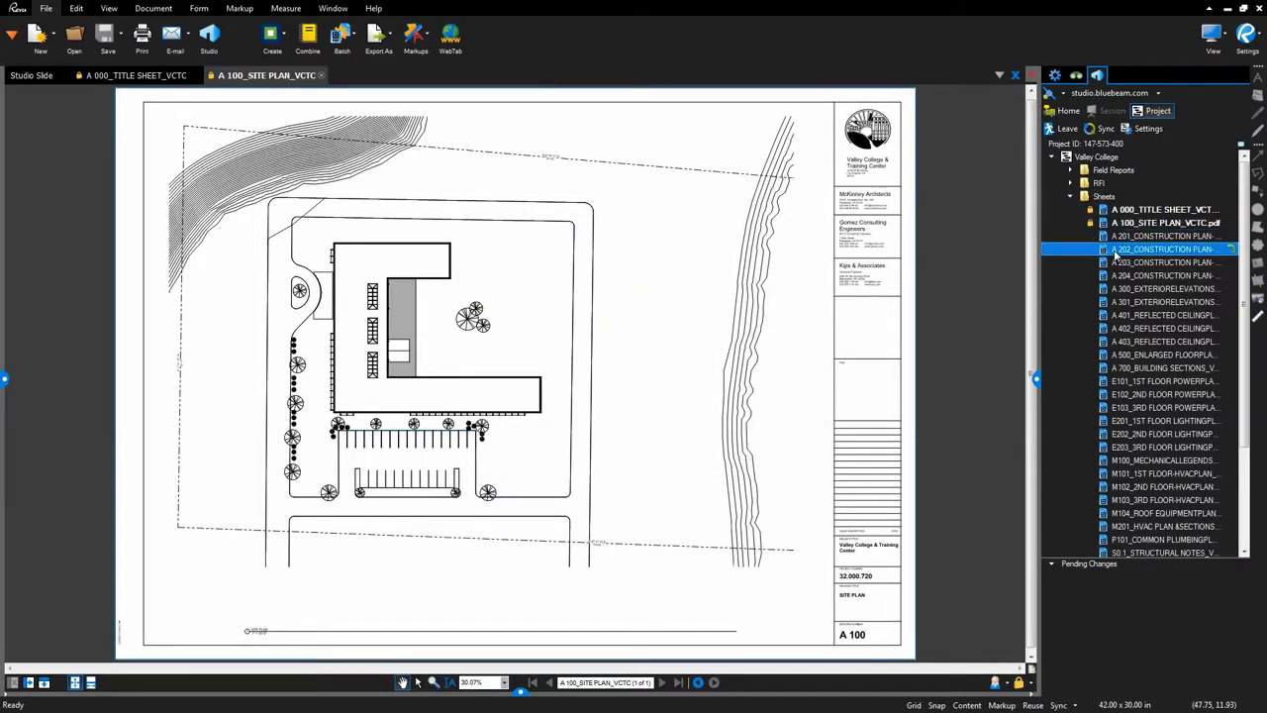
{"action": "double_click", "coordinate": [1113, 249]}
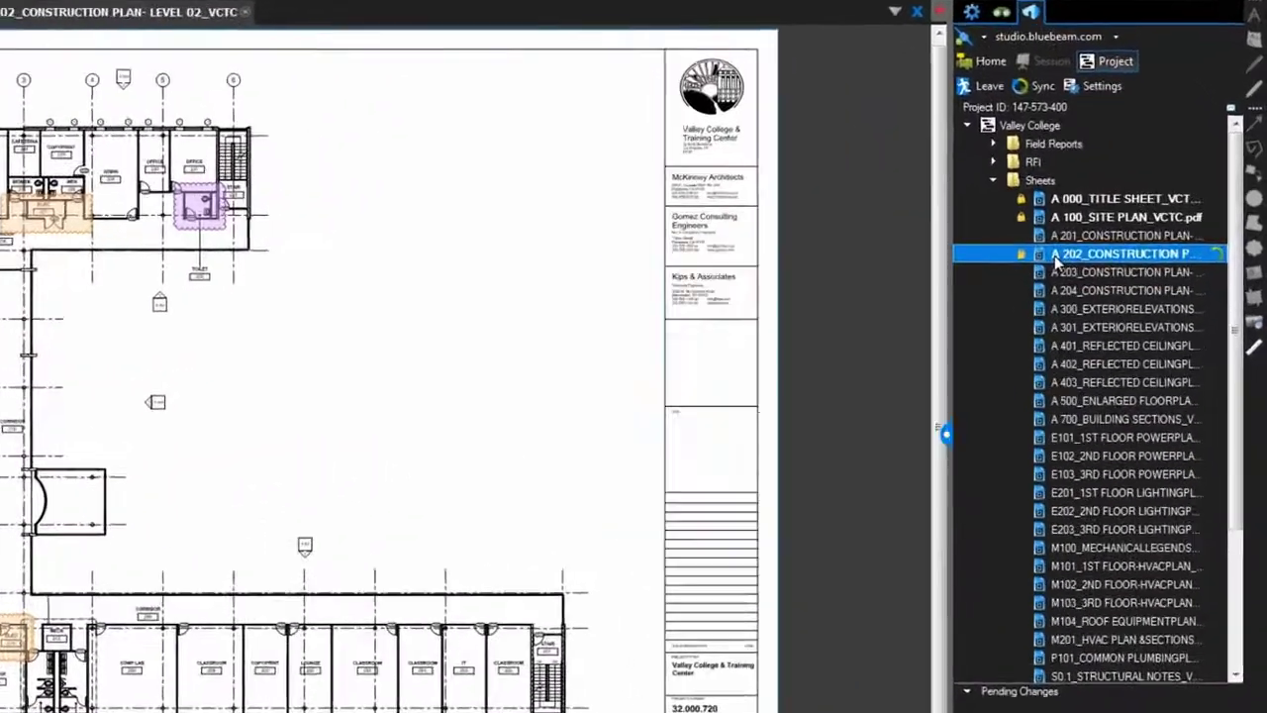
{"action": "right_click", "coordinate": [1116, 251]}
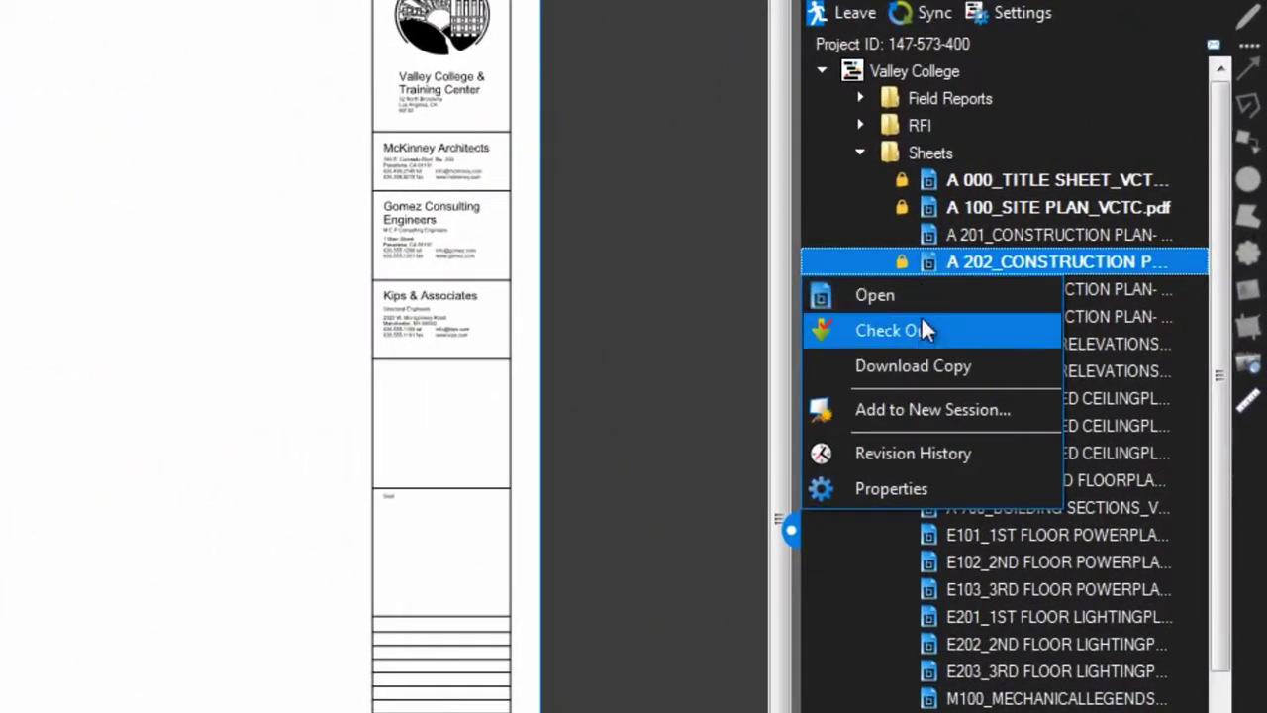
{"action": "left_click", "coordinate": [920, 330]}
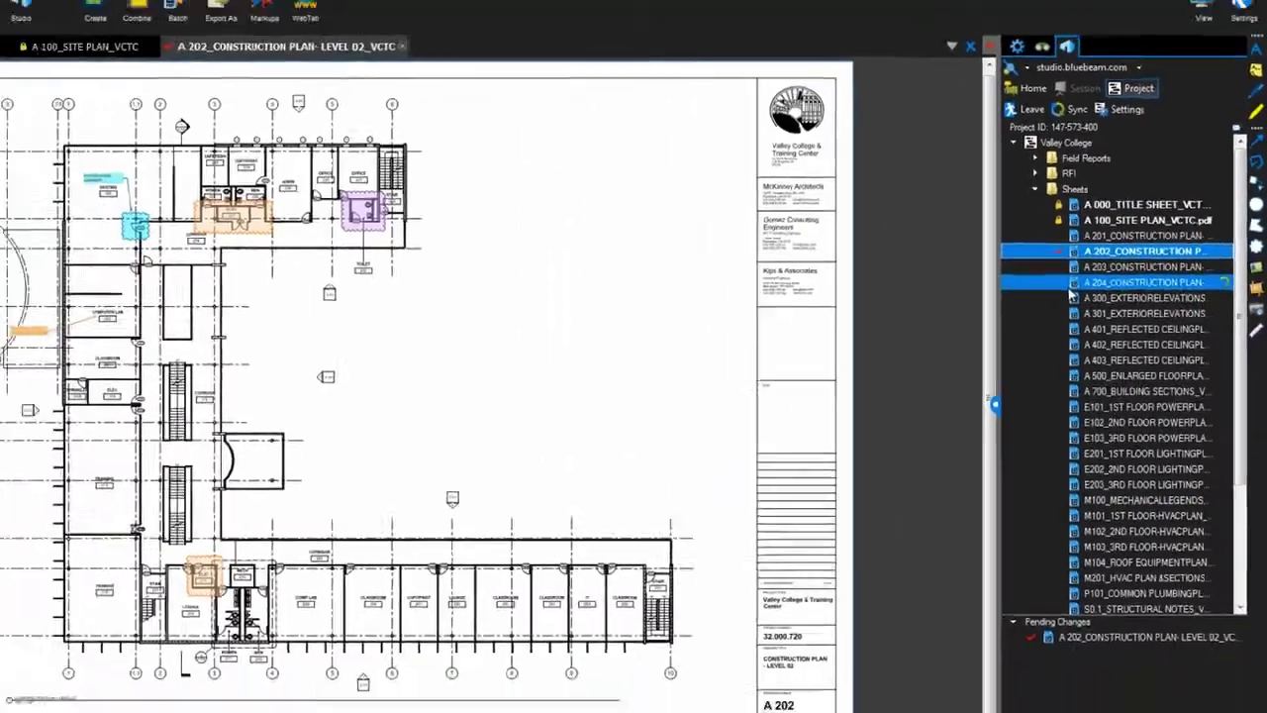
{"action": "mouse_move", "coordinate": [917, 324]}
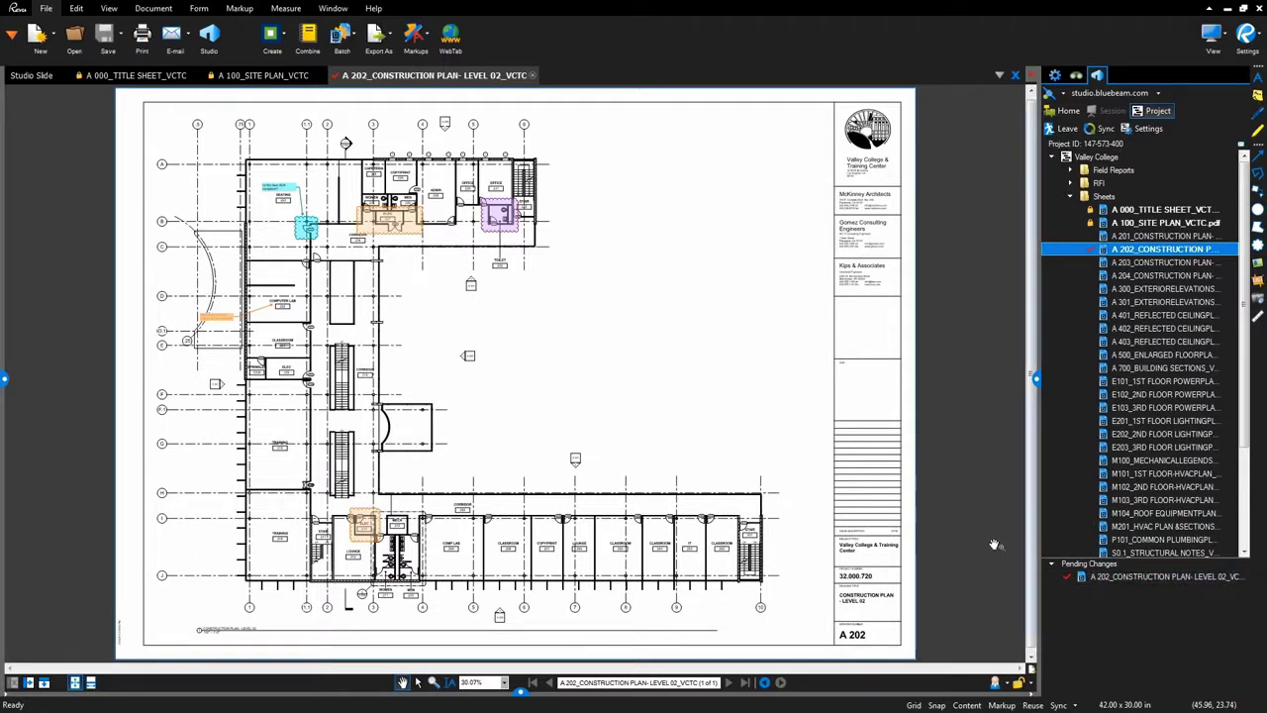
Check the A 202 sheet back in to the project.
{"action": "left_click", "coordinate": [337, 78]}
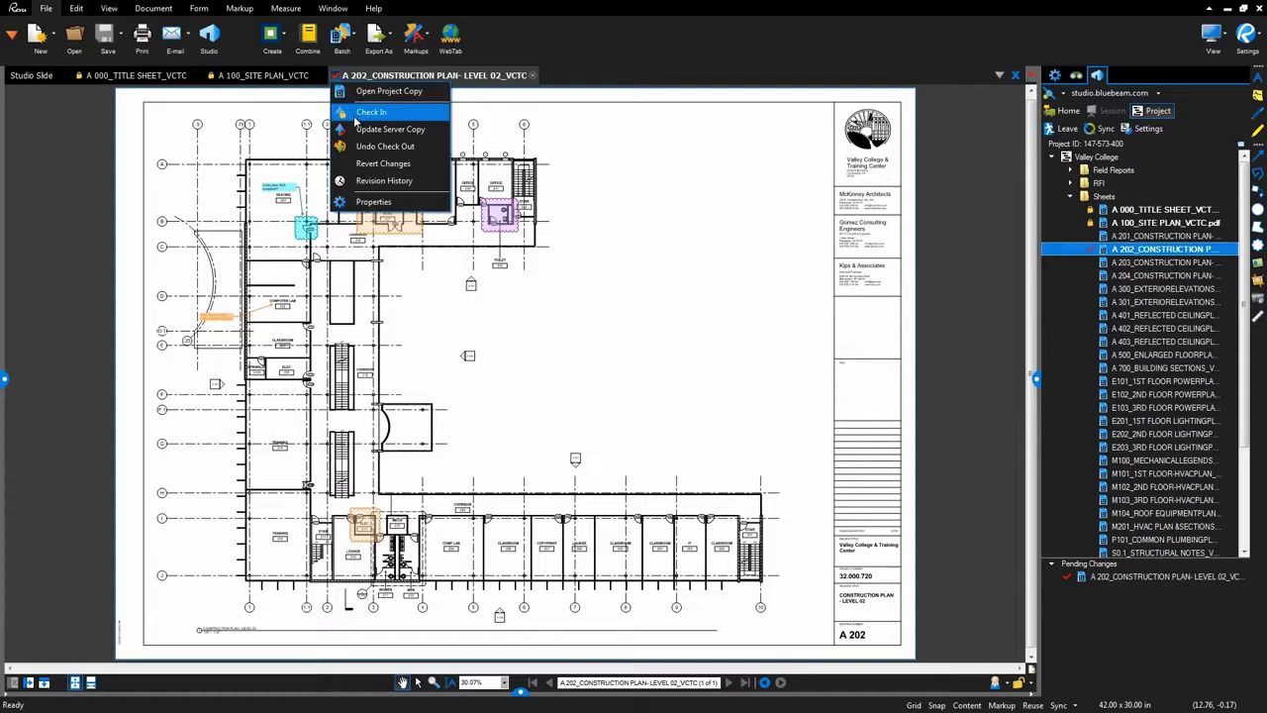
{"action": "left_click", "coordinate": [1081, 586]}
{"action": "right_click", "coordinate": [1082, 584]}
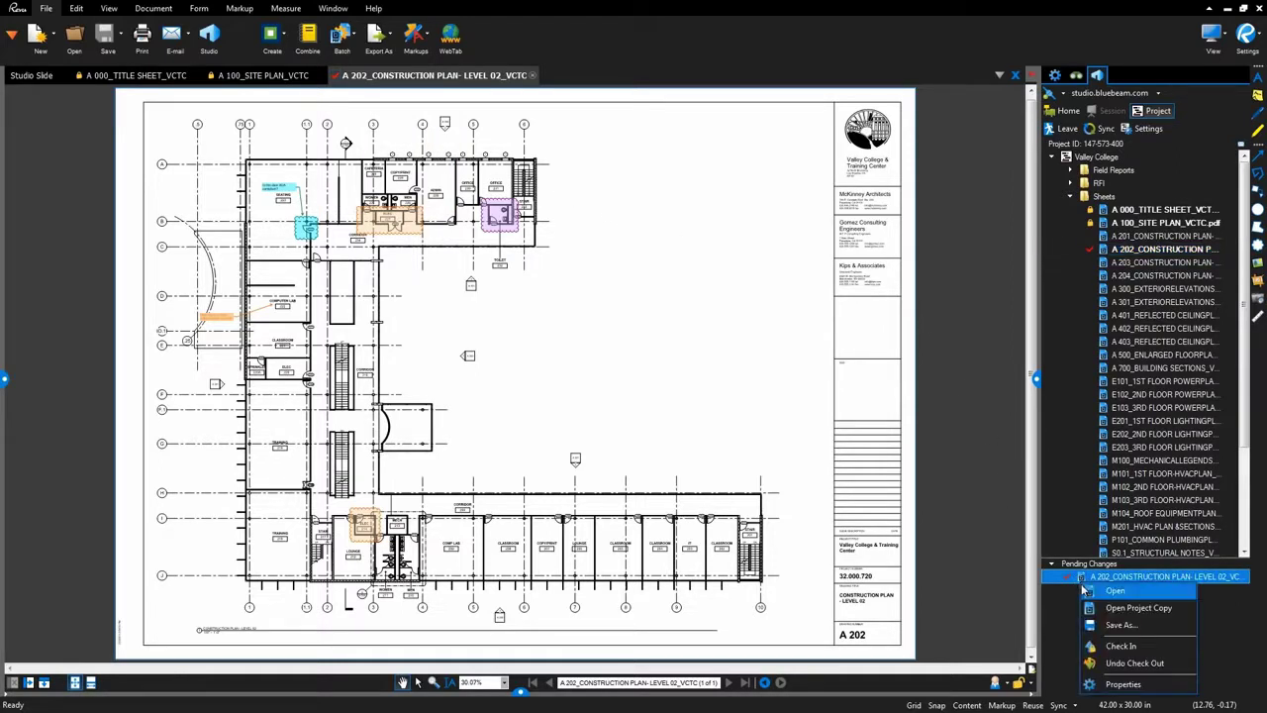
{"action": "right_click", "coordinate": [1117, 250]}
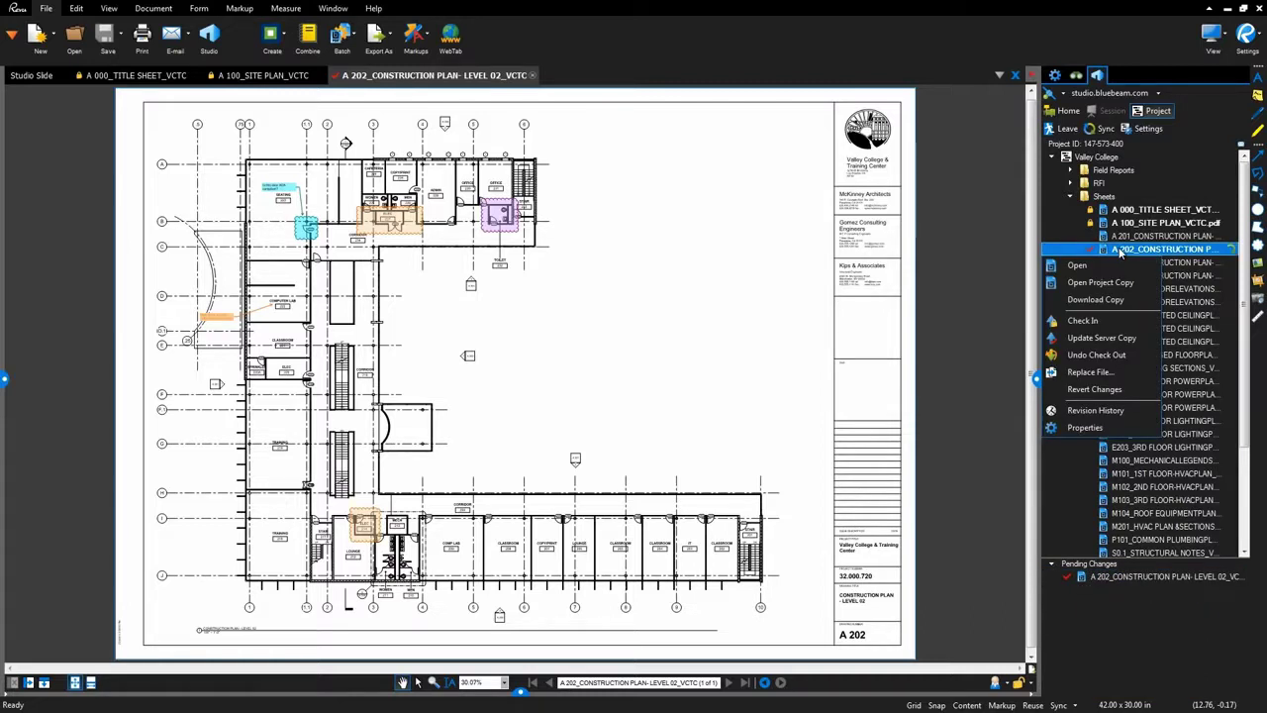
{"action": "left_click", "coordinate": [1116, 321]}
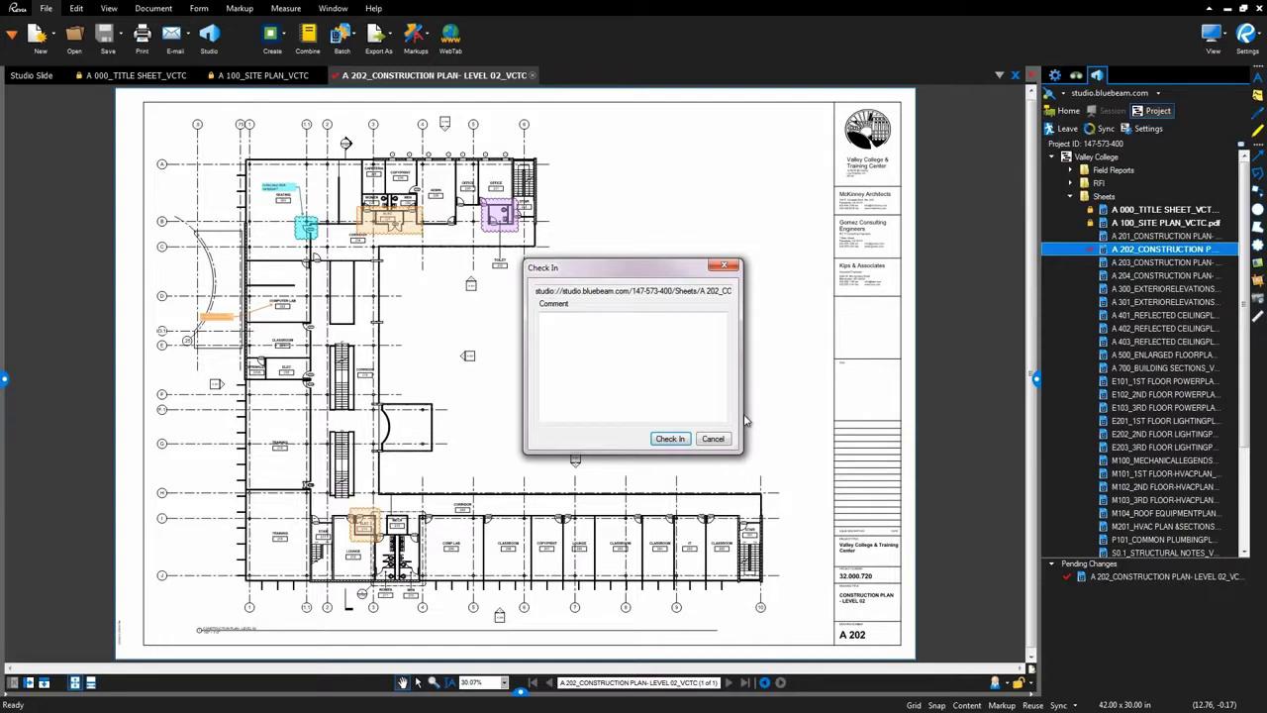
{"action": "left_click", "coordinate": [670, 439]}
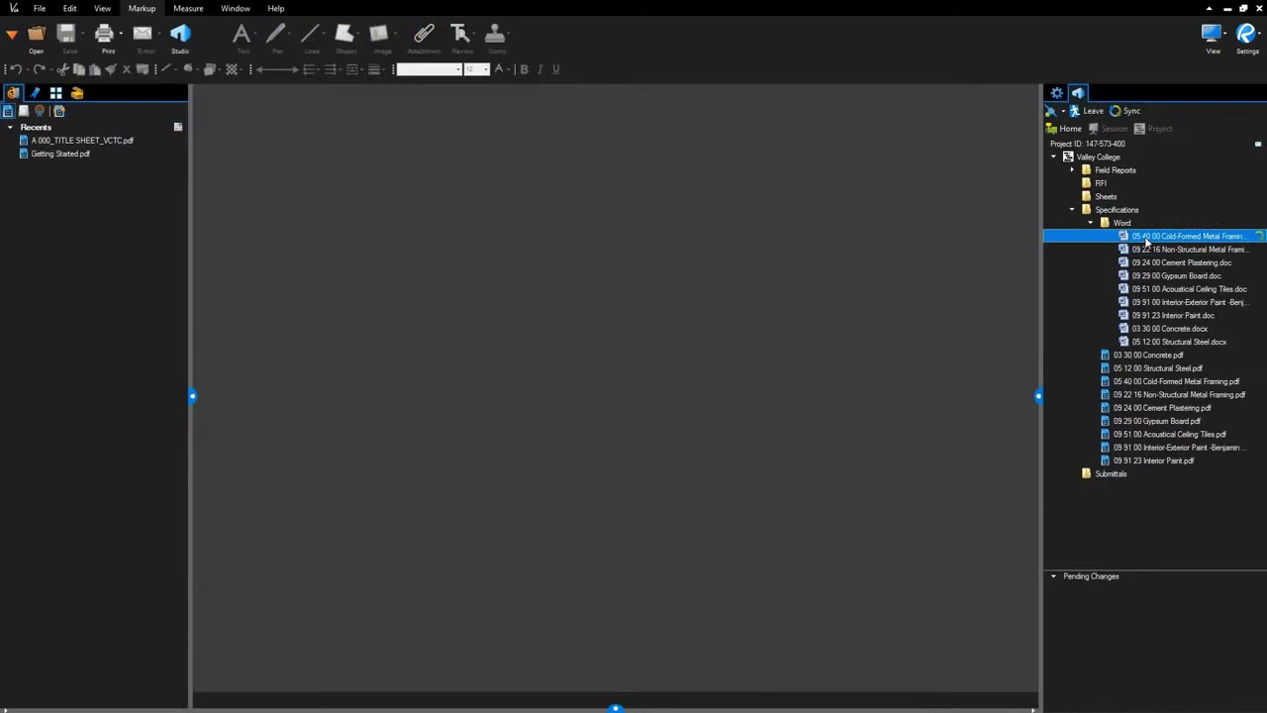
Check out the 05 40 00 Cold-Formed Metal Framing Word specification.
{"action": "right_click", "coordinate": [1146, 241]}
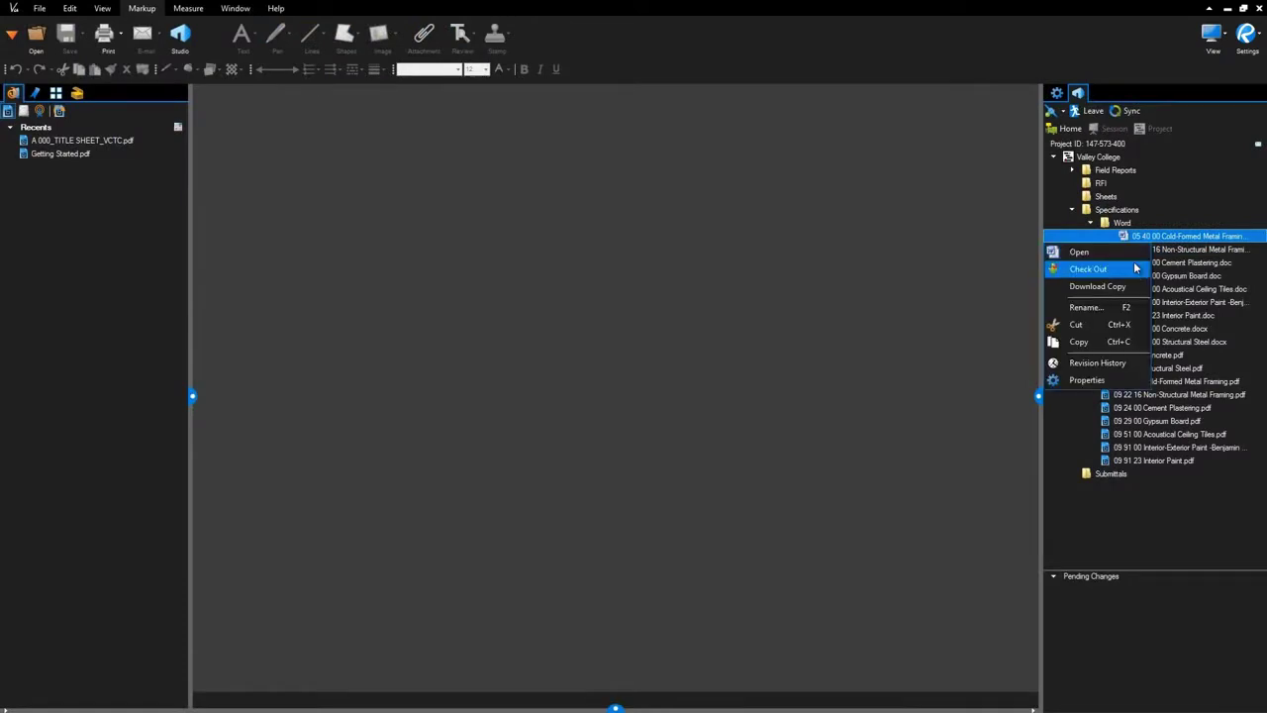
{"action": "left_click", "coordinate": [1135, 268]}
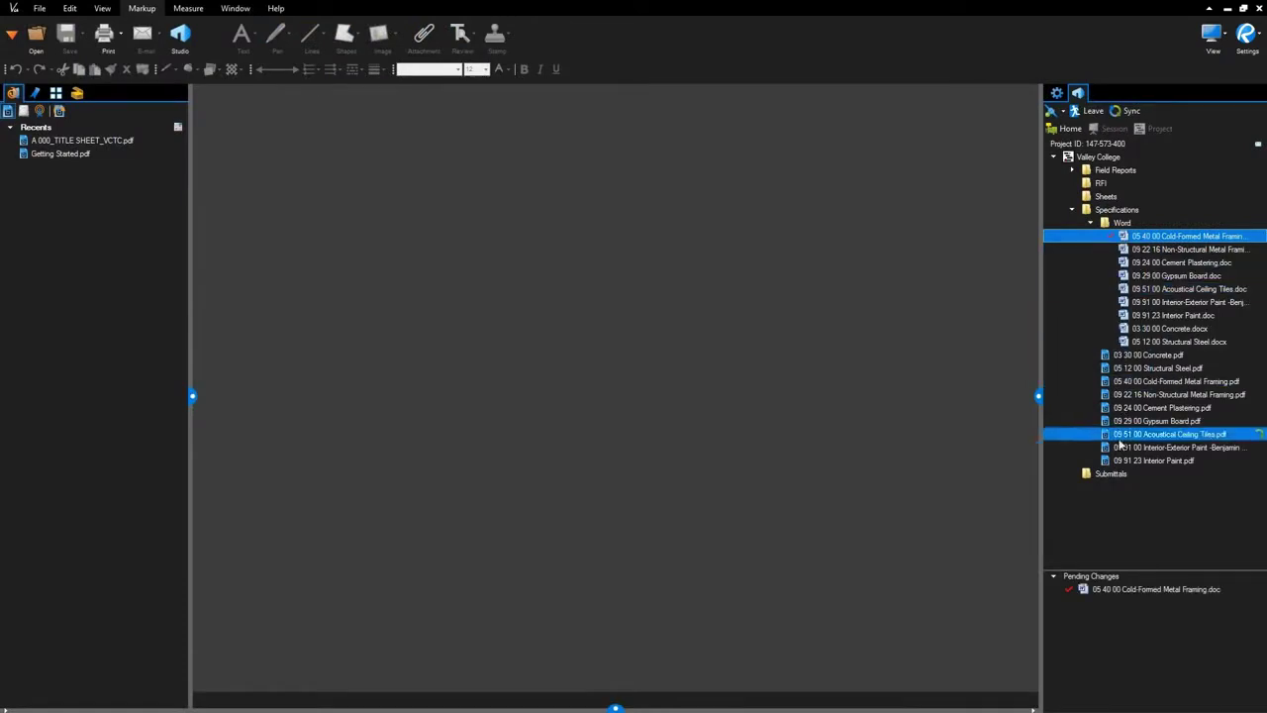
{"action": "left_click", "coordinate": [1107, 590]}
Highlight the 1.1 Related Documents heading and first paragraph yellow in Word, save, and close.
{"action": "double_click", "coordinate": [1107, 590]}
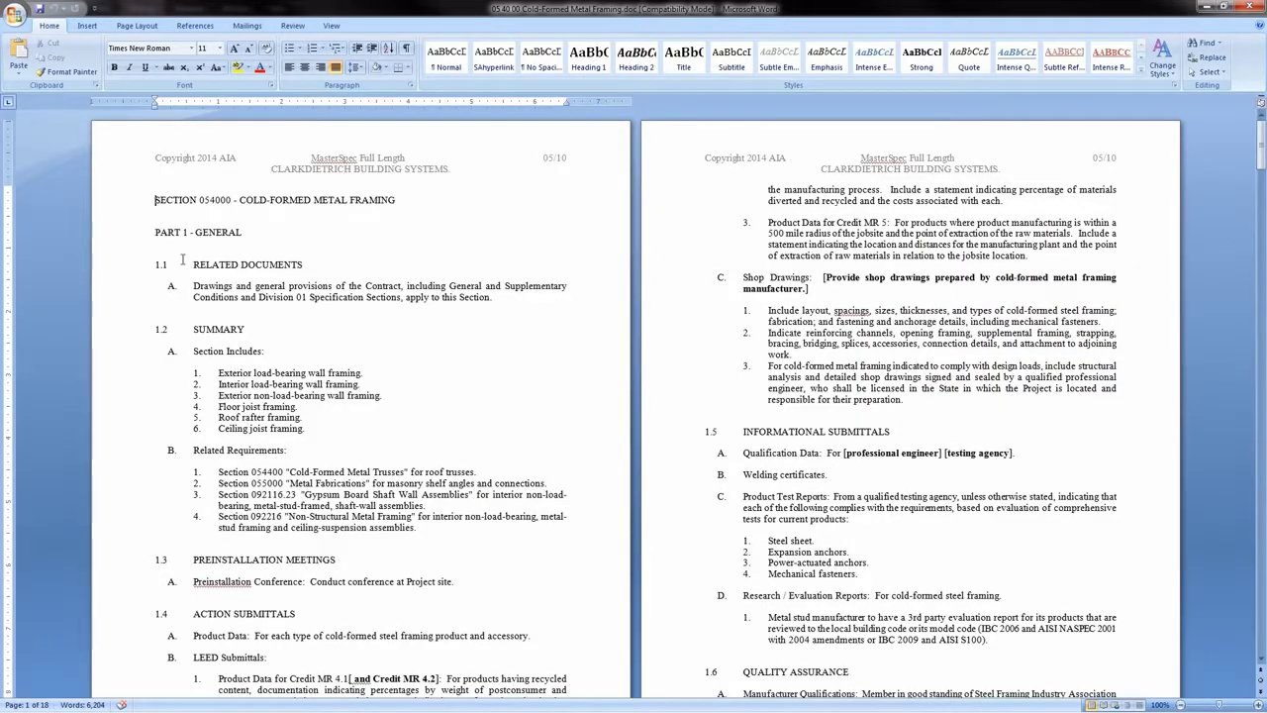
{"action": "left_click_drag", "start_coordinate": [192, 263], "coordinate": [491, 299]}
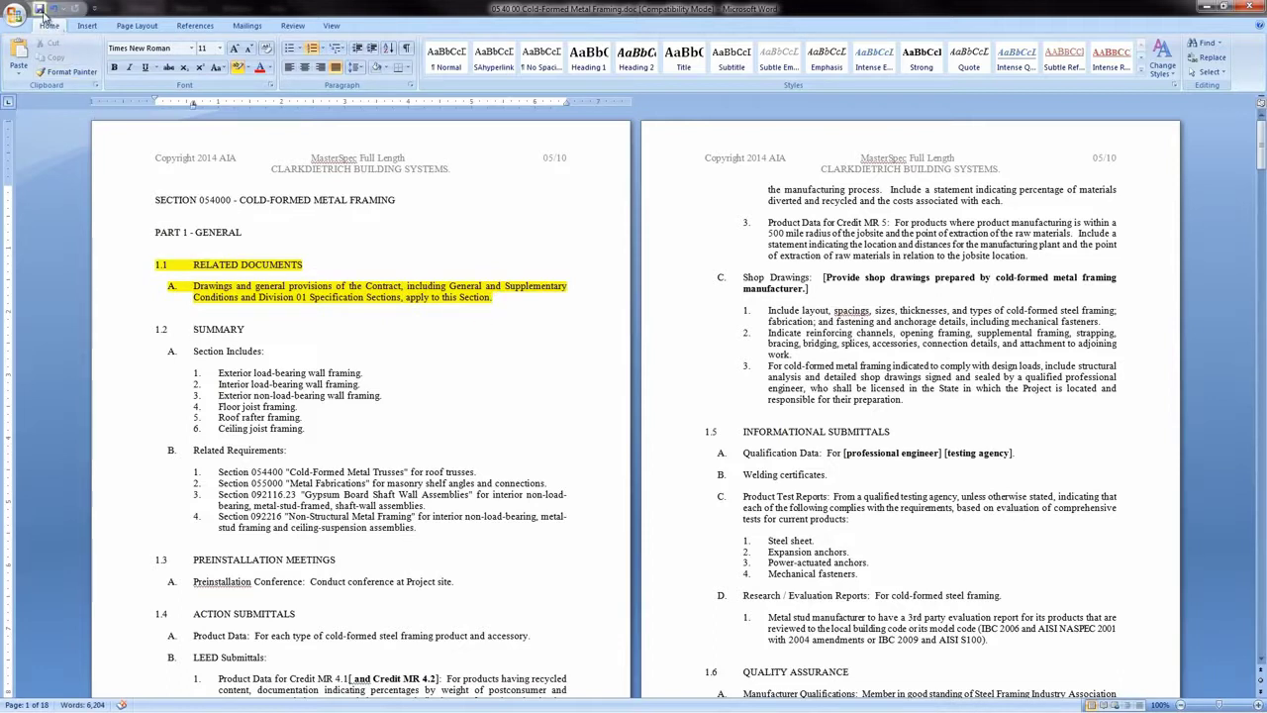
{"action": "left_click", "coordinate": [40, 10]}
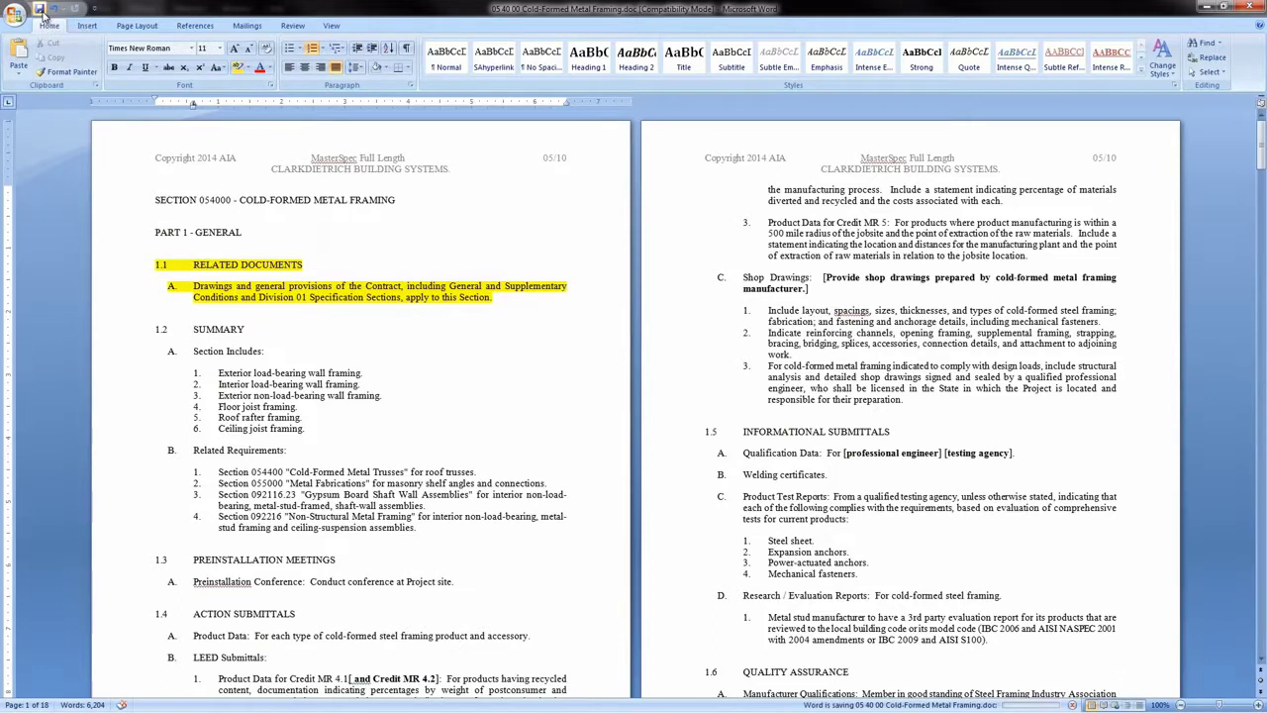
{"action": "left_click", "coordinate": [1252, 7]}
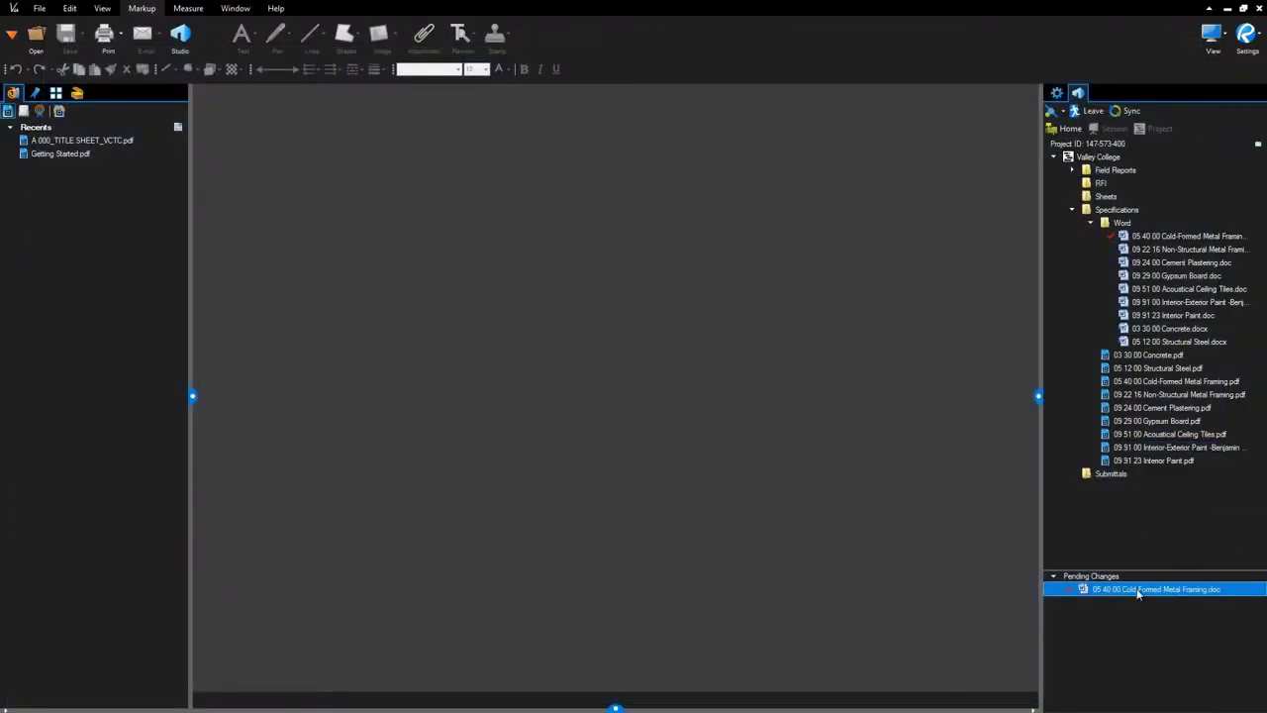
Check the edited 05 40 00 Cold-Formed Metal Framing.doc back in from Pending Changes.
{"action": "right_click", "coordinate": [1137, 592]}
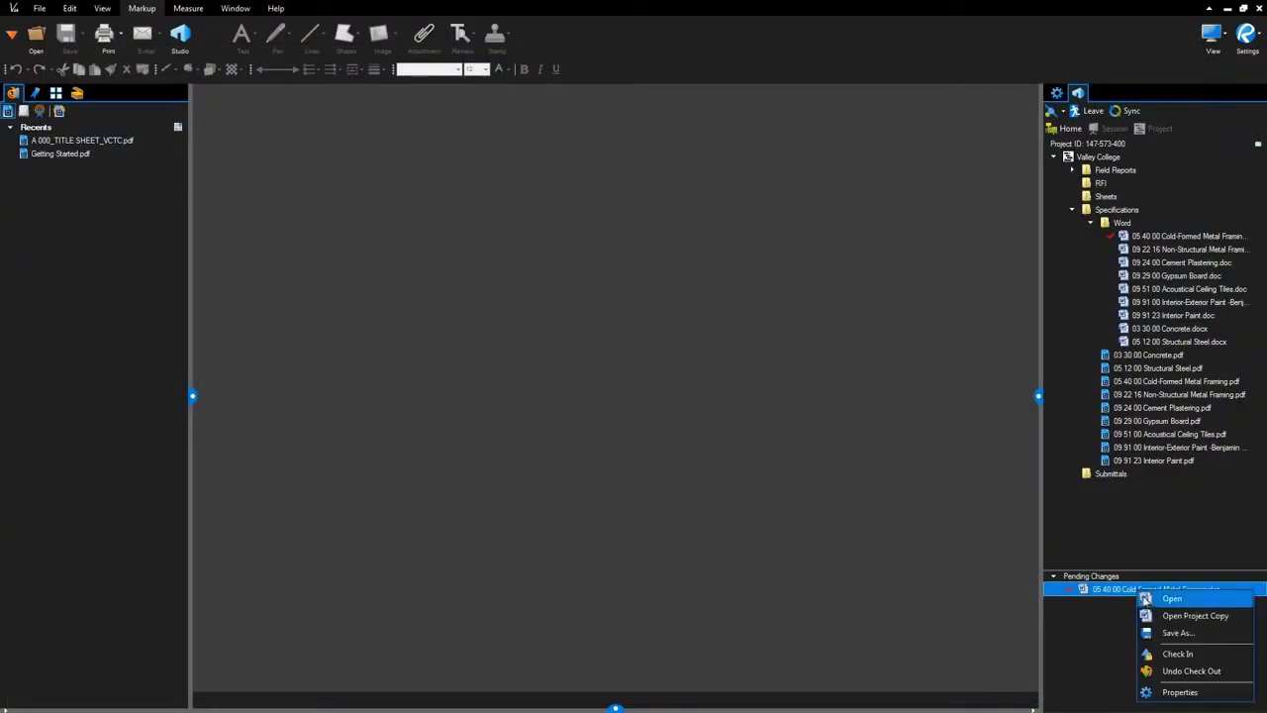
{"action": "left_click", "coordinate": [1159, 653]}
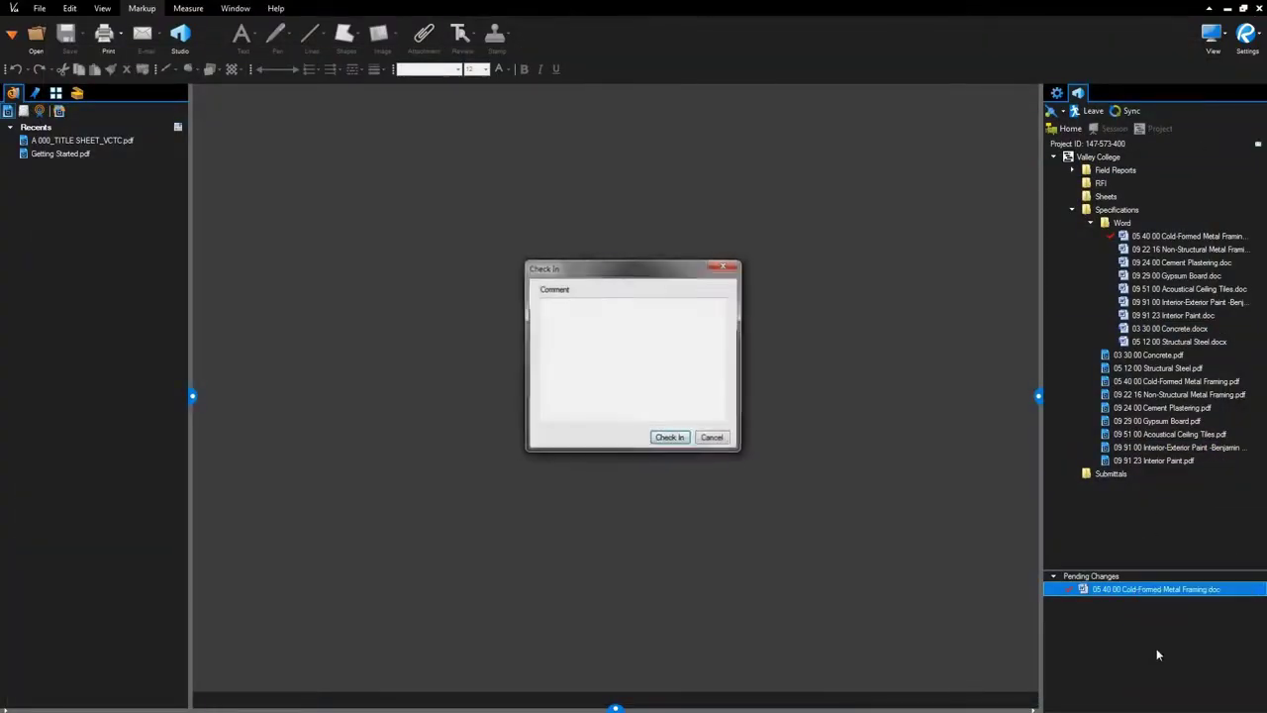
{"action": "left_click", "coordinate": [669, 439]}
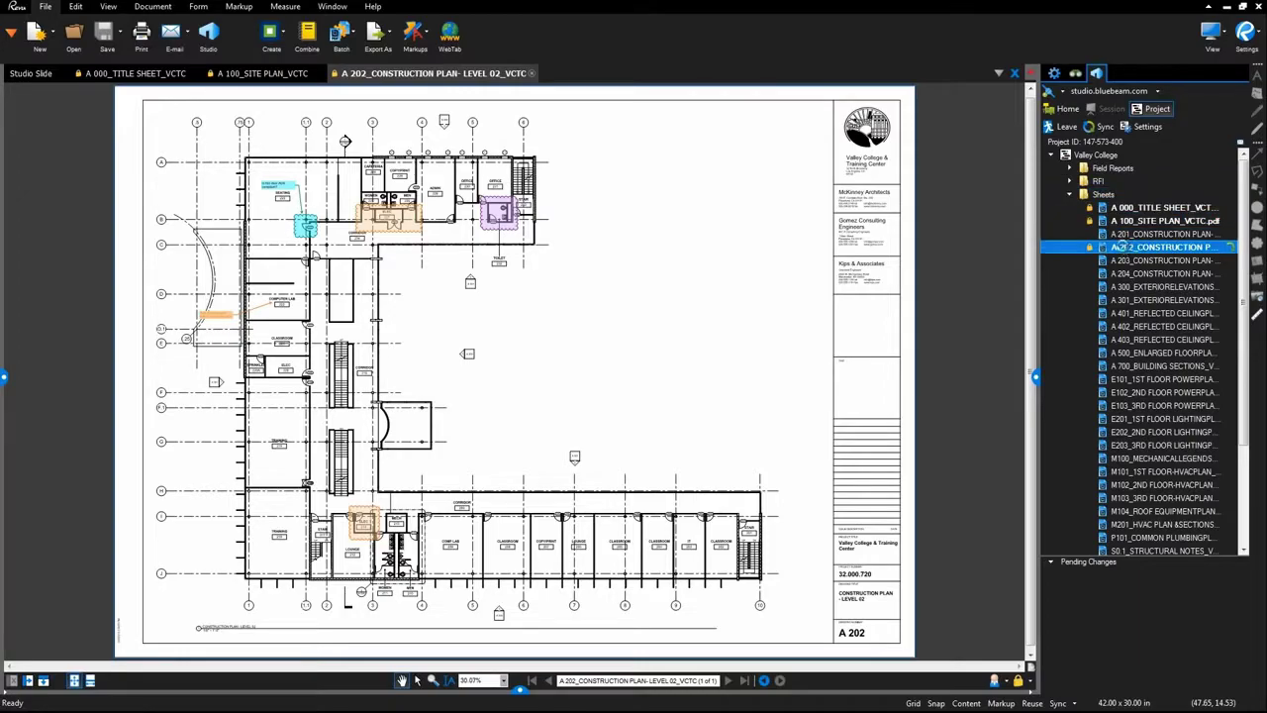
Open sheet A 202's revision history and preview revision 4's markups.
{"action": "right_click", "coordinate": [1114, 246]}
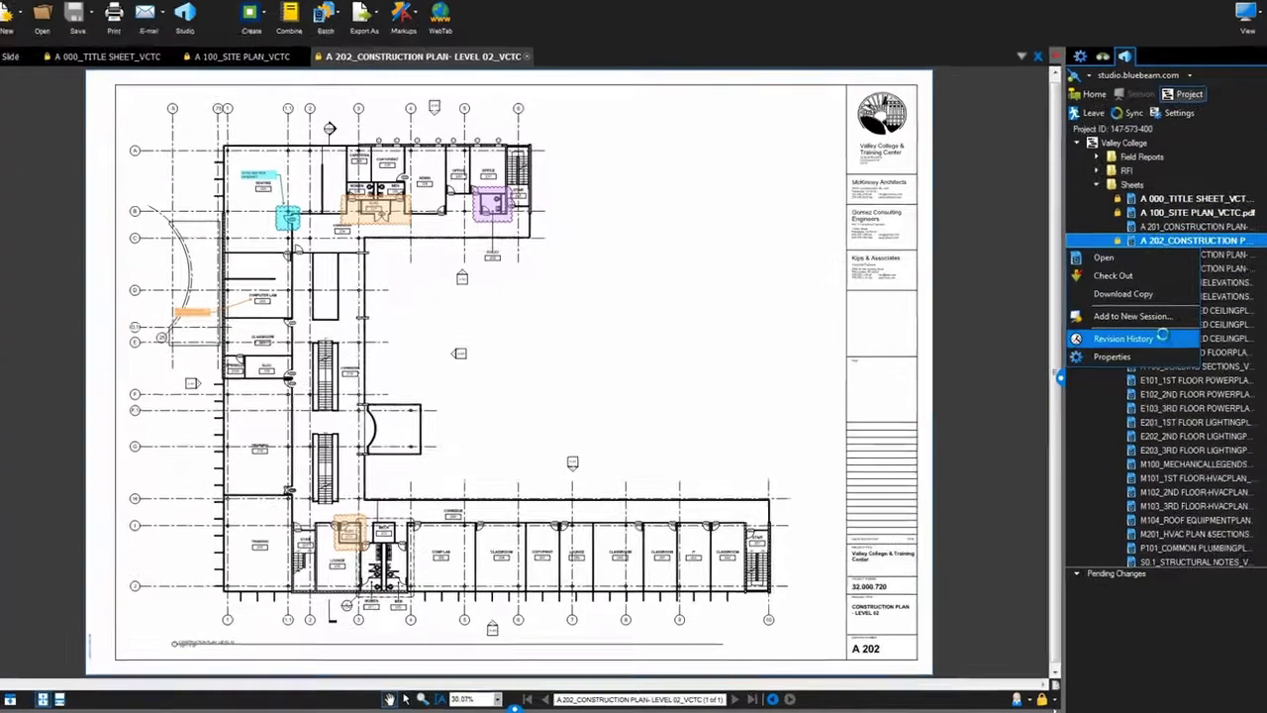
{"action": "left_click", "coordinate": [1095, 340]}
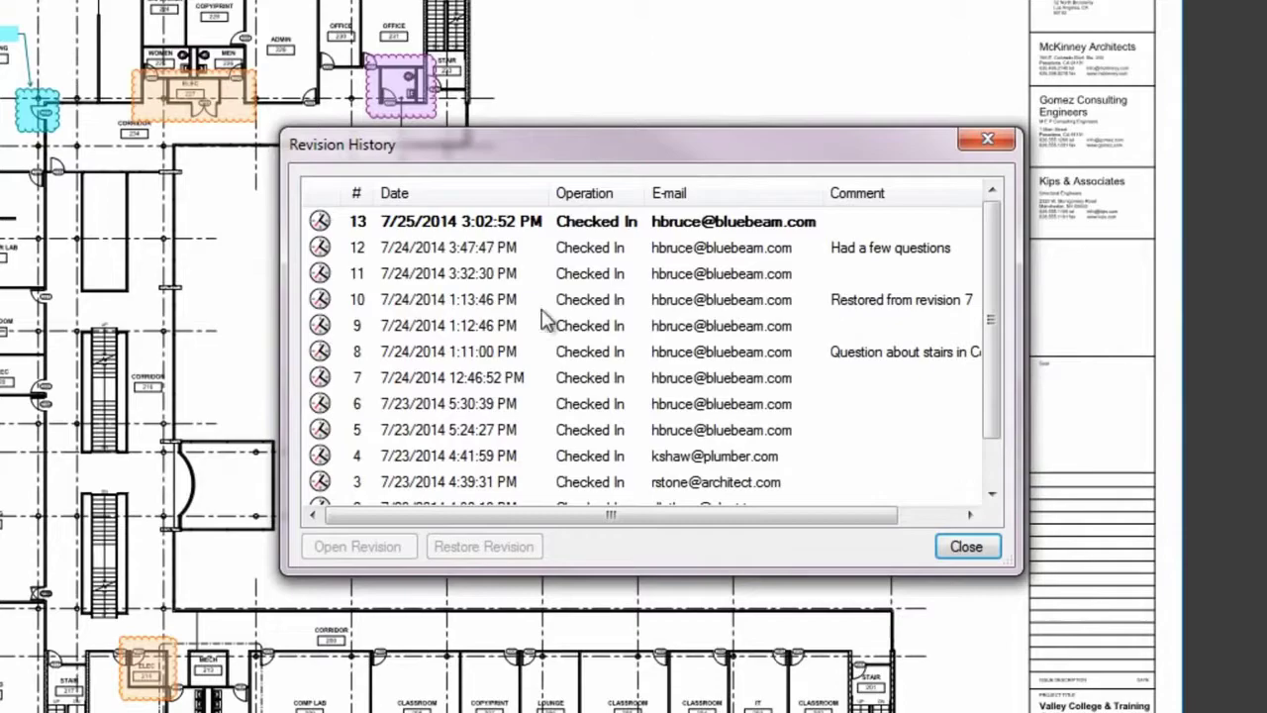
{"action": "left_click", "coordinate": [396, 330]}
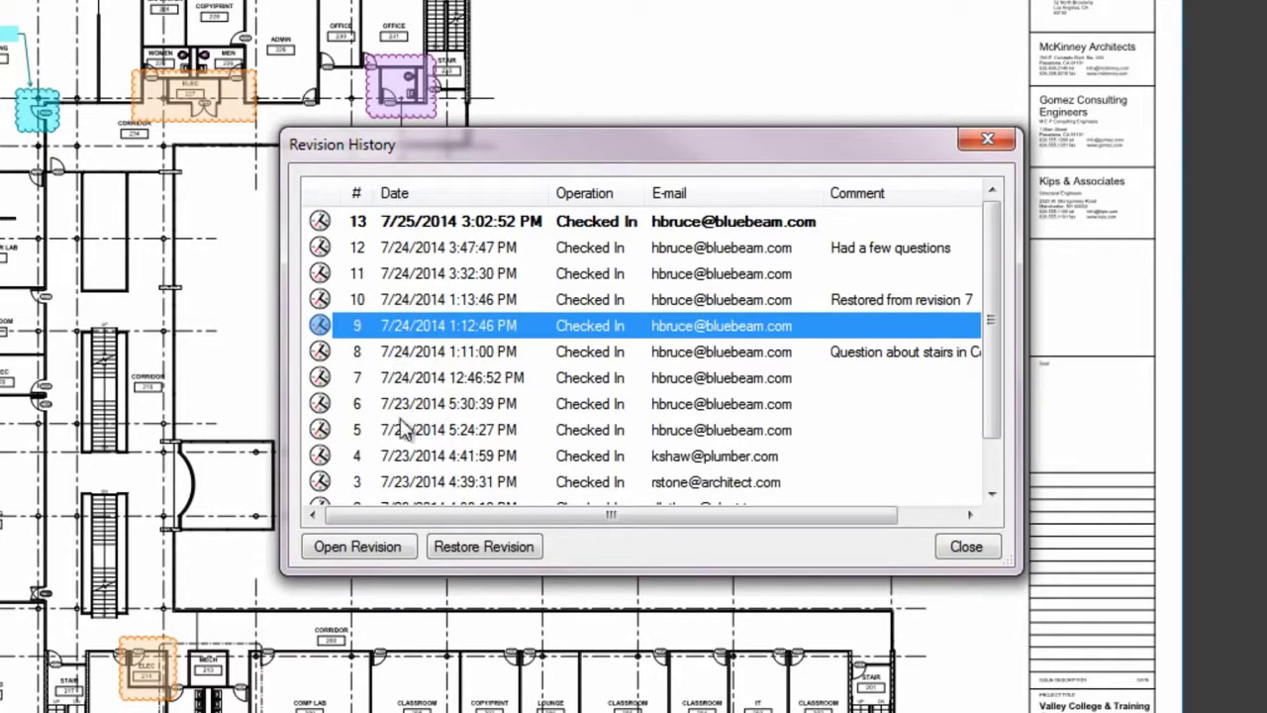
{"action": "left_click", "coordinate": [404, 461]}
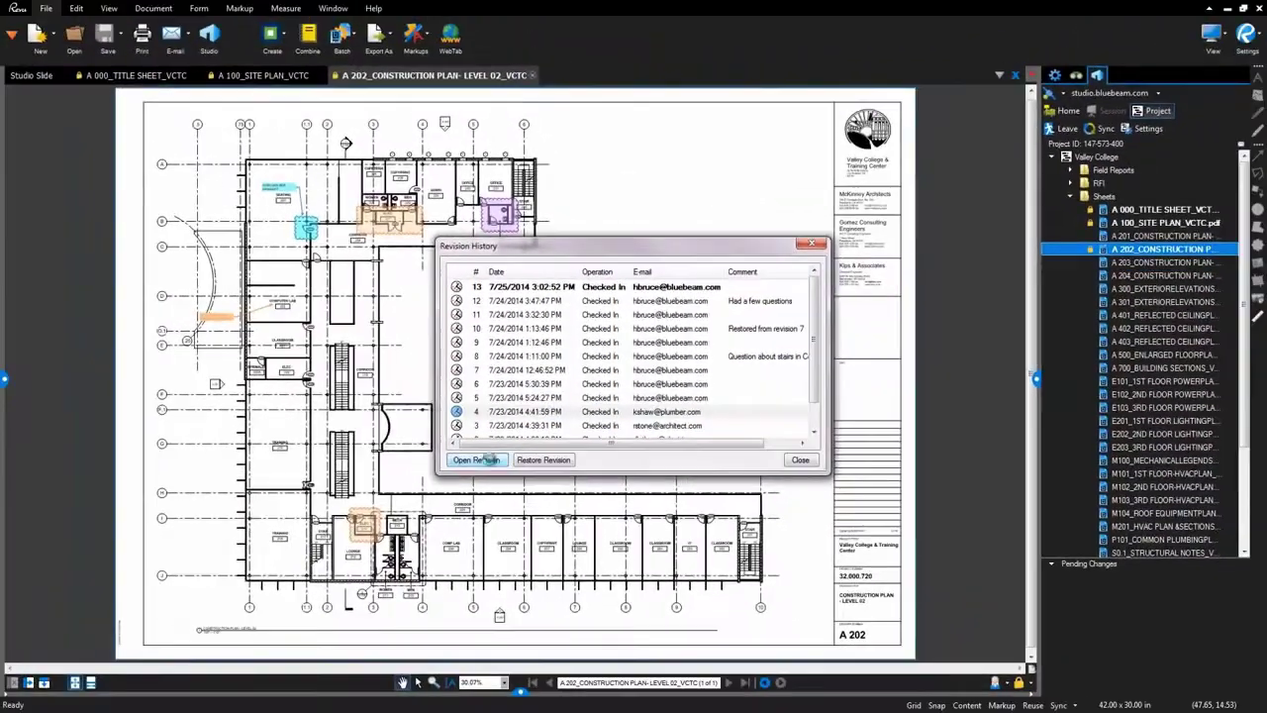
{"action": "left_click", "coordinate": [396, 544]}
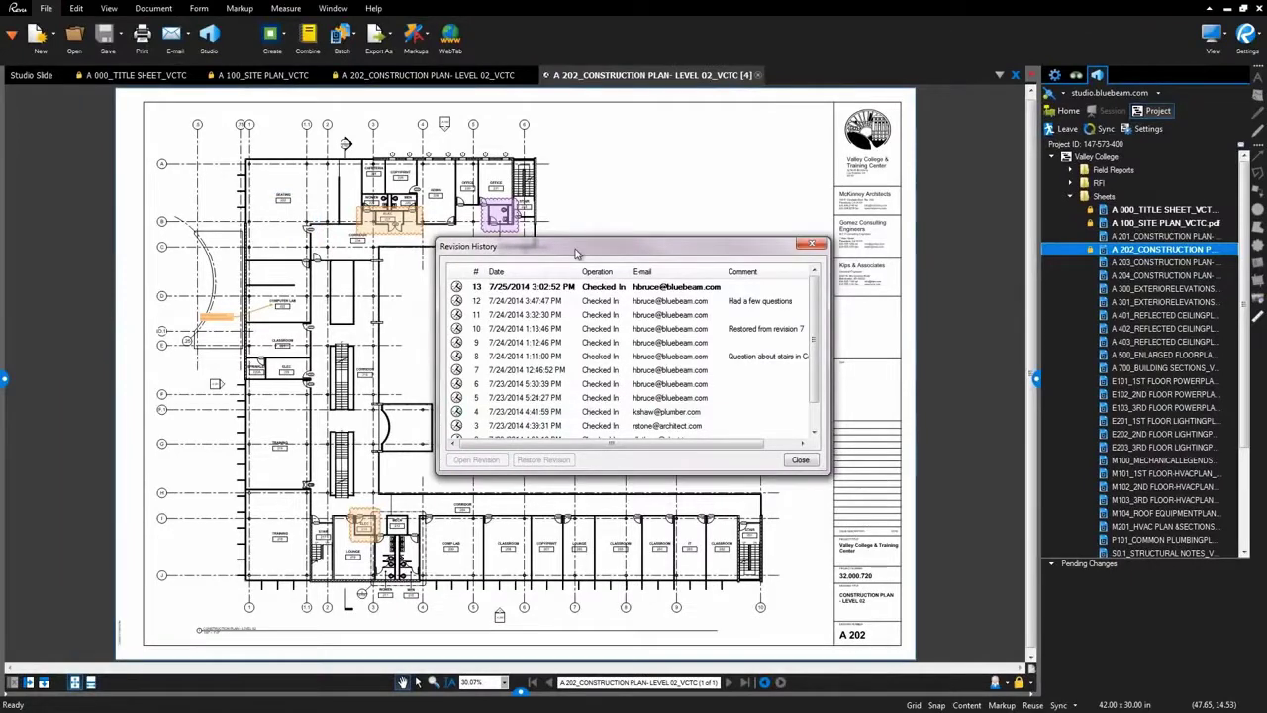
{"action": "left_click_drag", "start_coordinate": [576, 253], "coordinate": [750, 274]}
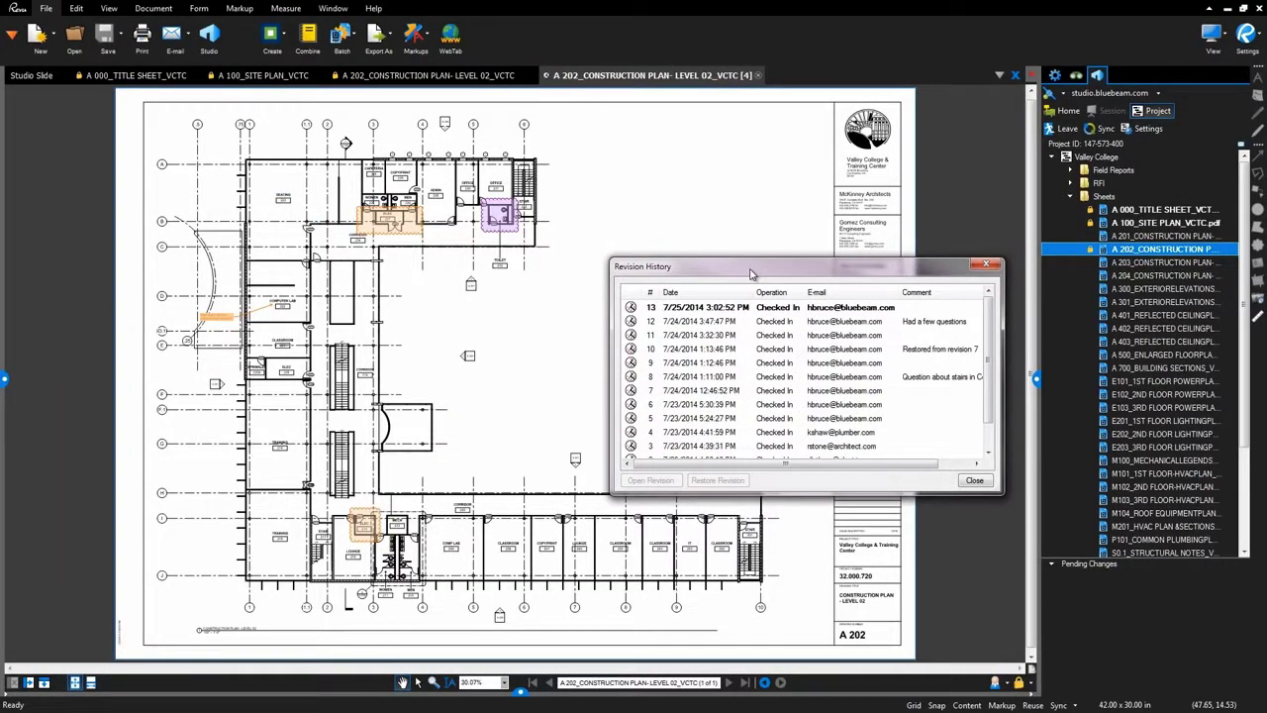
Restore A 202 to revision 6, creating revision 14, and close the history.
{"action": "left_click", "coordinate": [789, 449]}
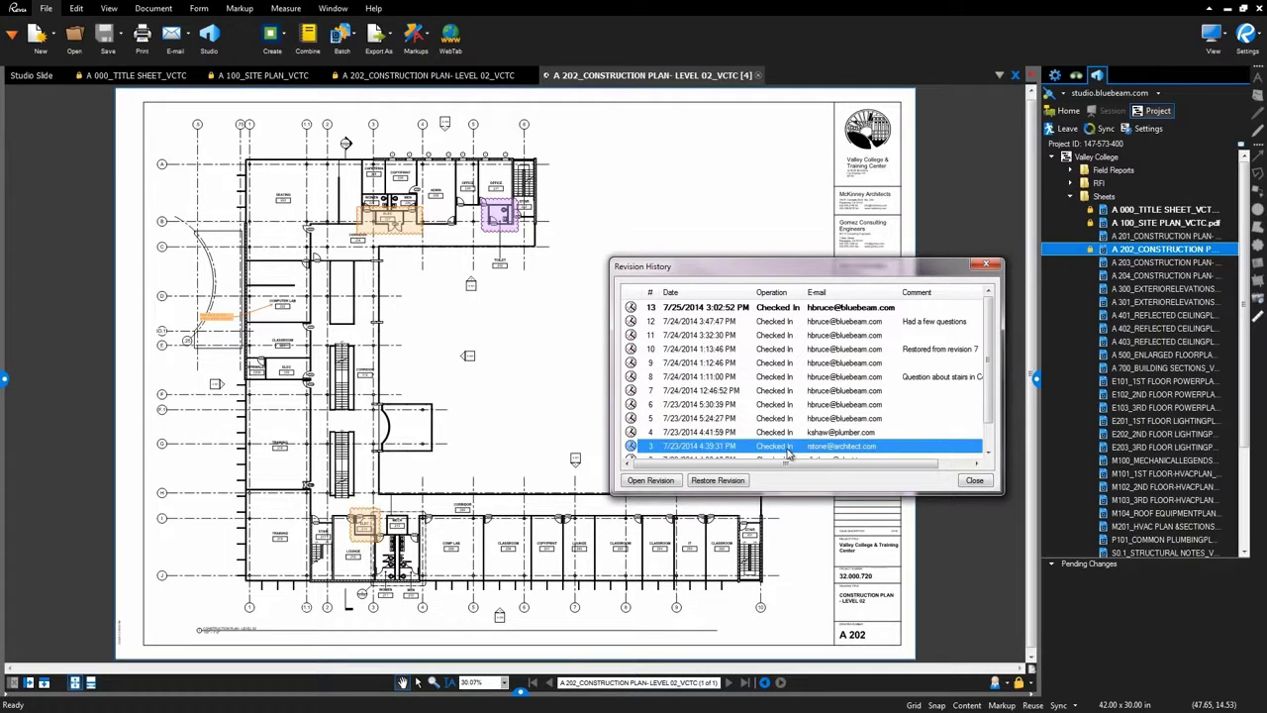
{"action": "left_click", "coordinate": [789, 406]}
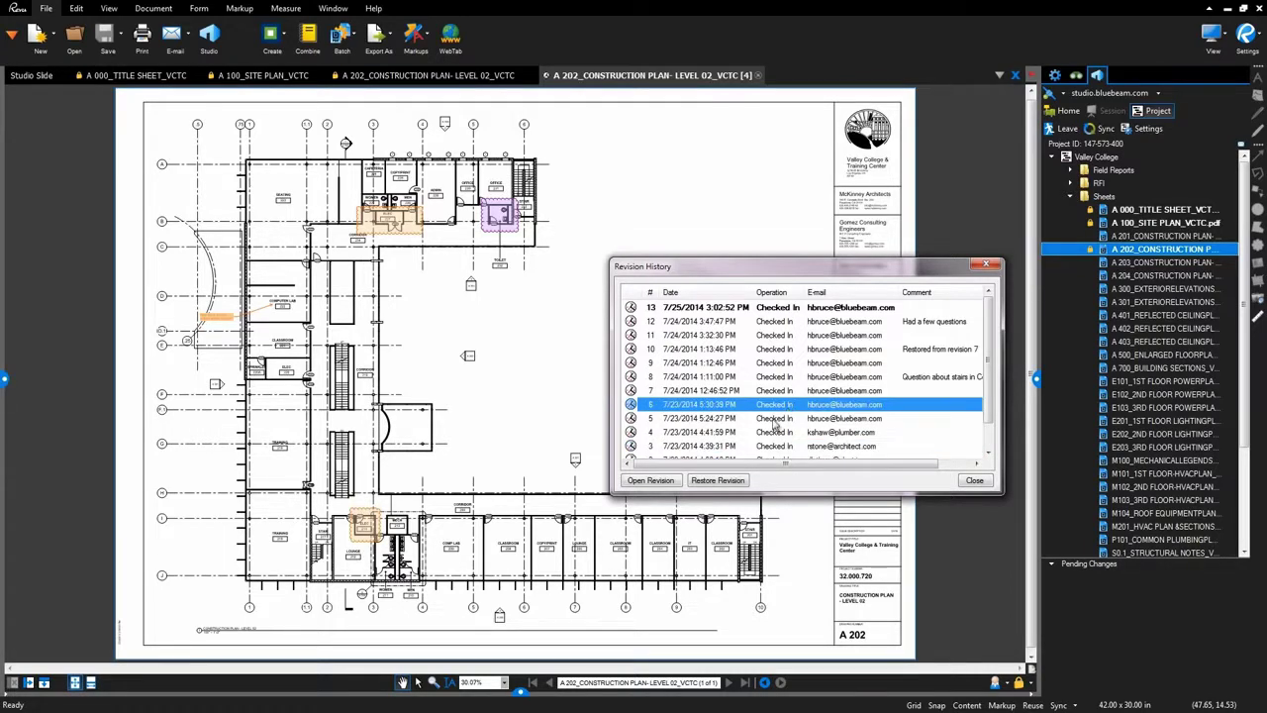
{"action": "left_click", "coordinate": [733, 481]}
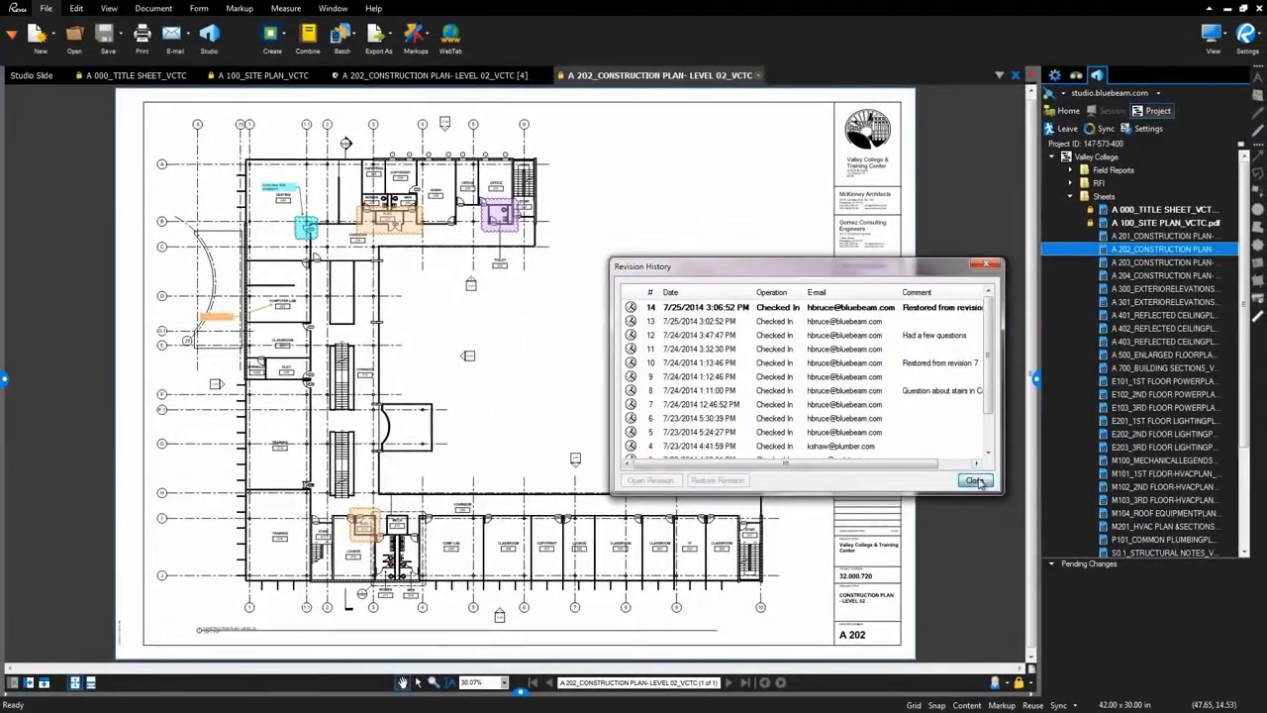
{"action": "left_click", "coordinate": [975, 481]}
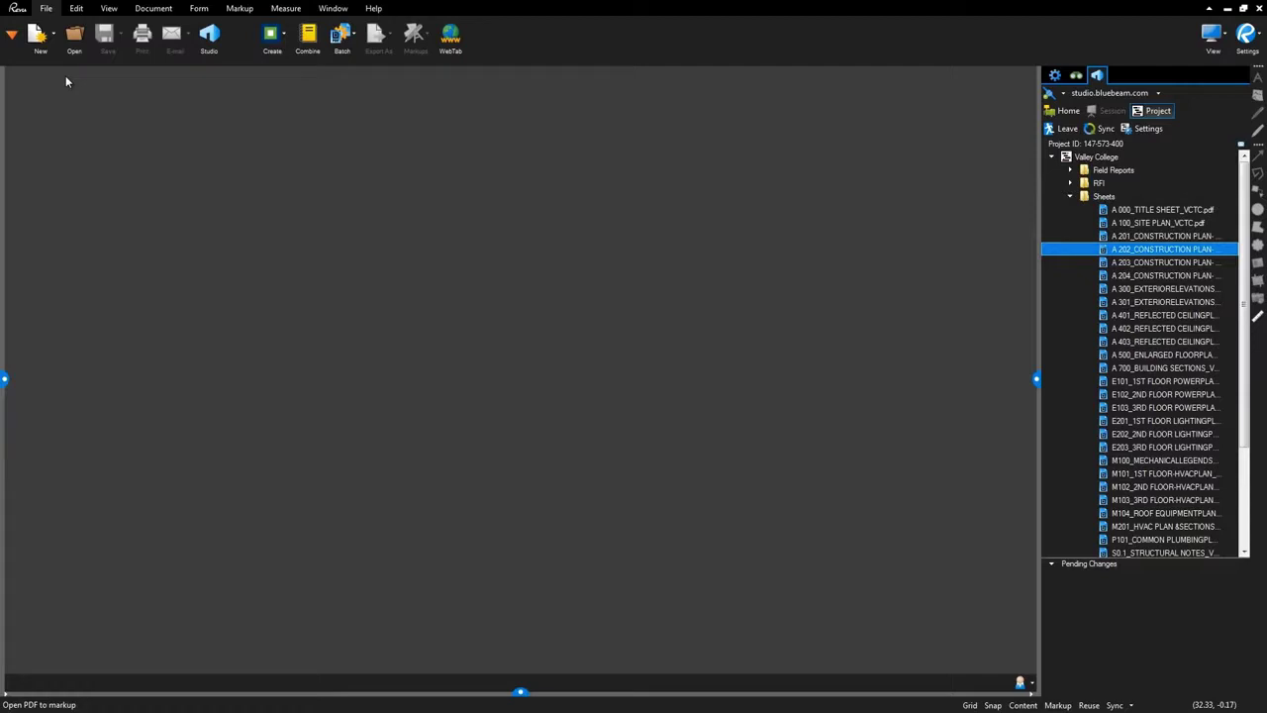
Check out the A 402 and A 403 reflected ceiling plan sheets.
{"action": "left_click", "coordinate": [1112, 226], "text": "ctrl"}
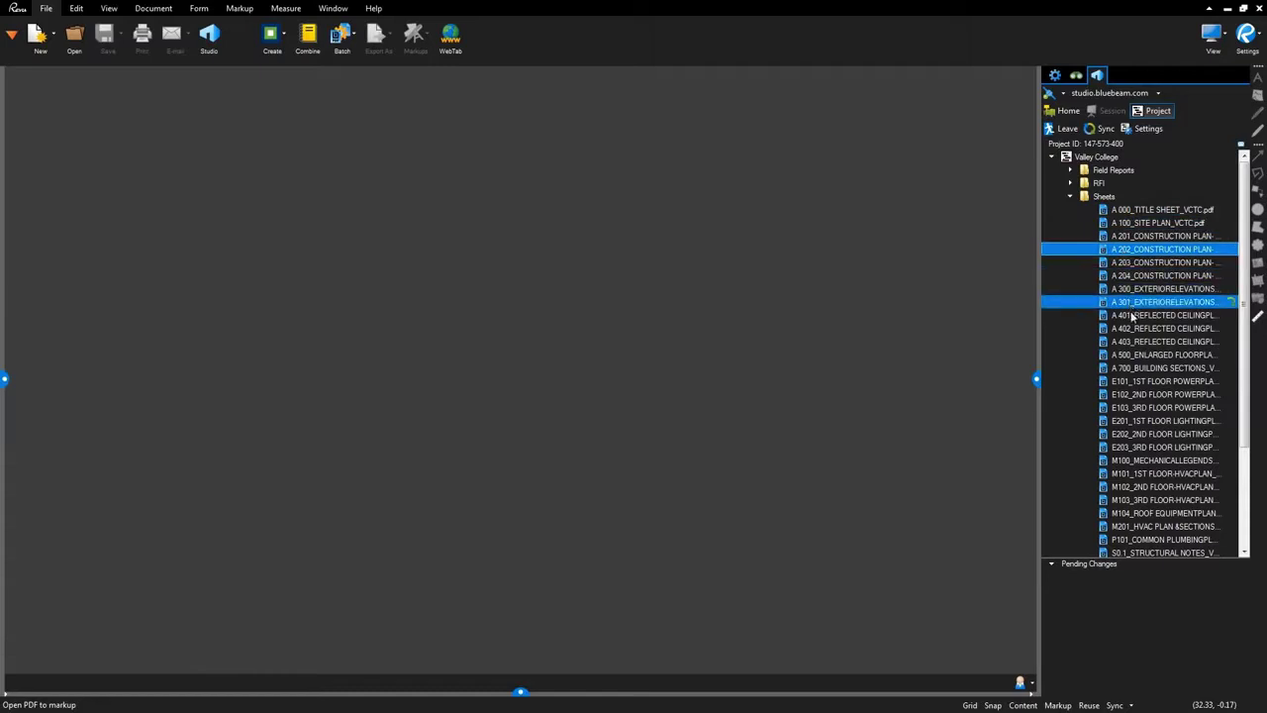
{"action": "left_click", "coordinate": [1162, 328]}
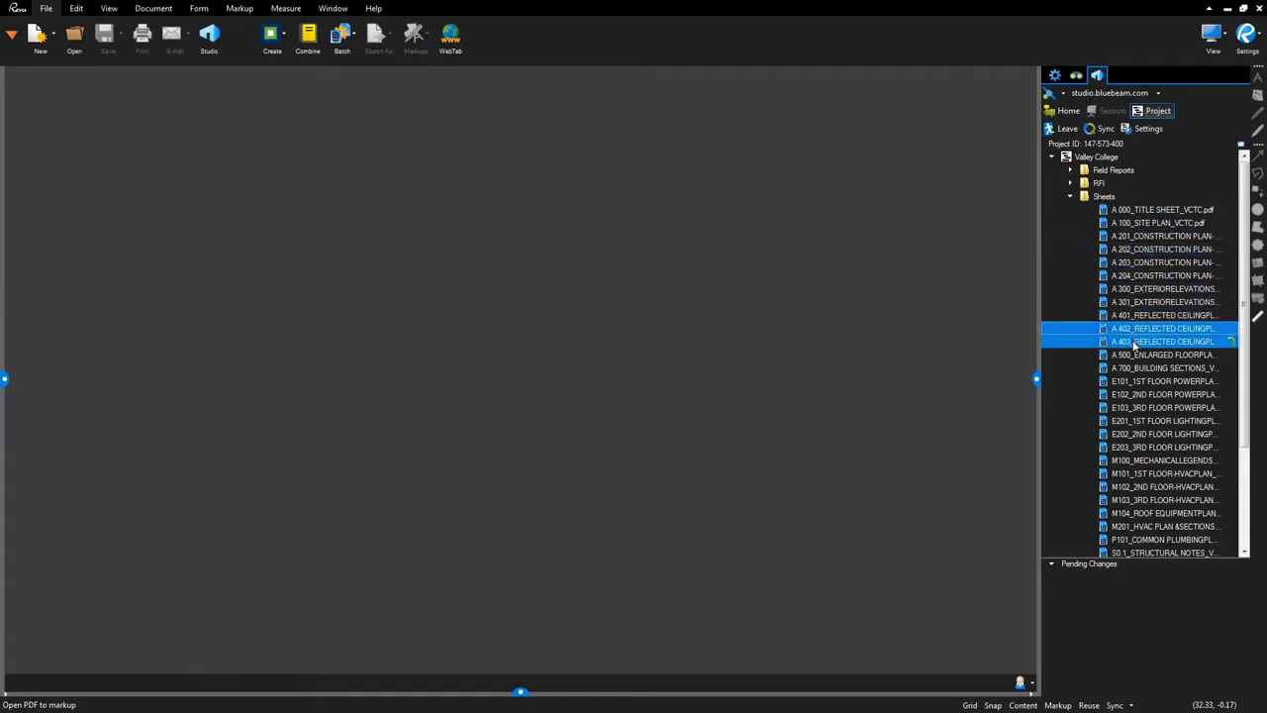
{"action": "right_click", "coordinate": [1114, 332]}
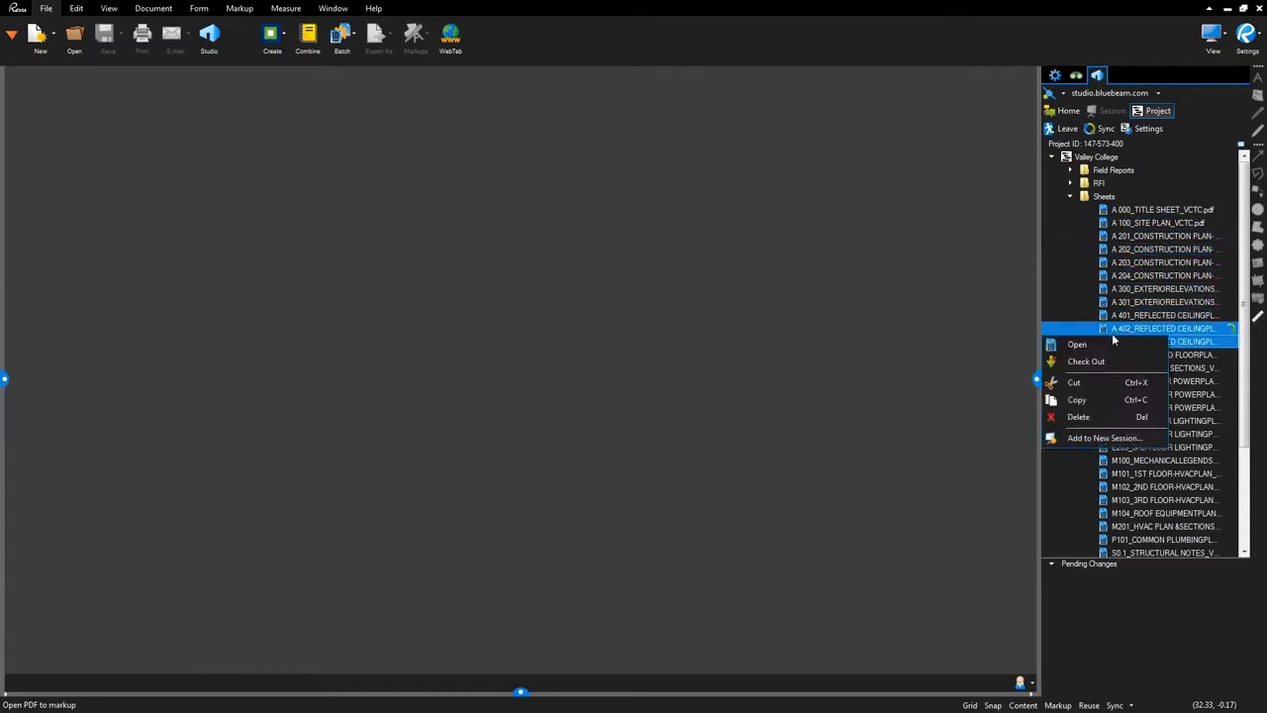
{"action": "left_click", "coordinate": [1090, 361]}
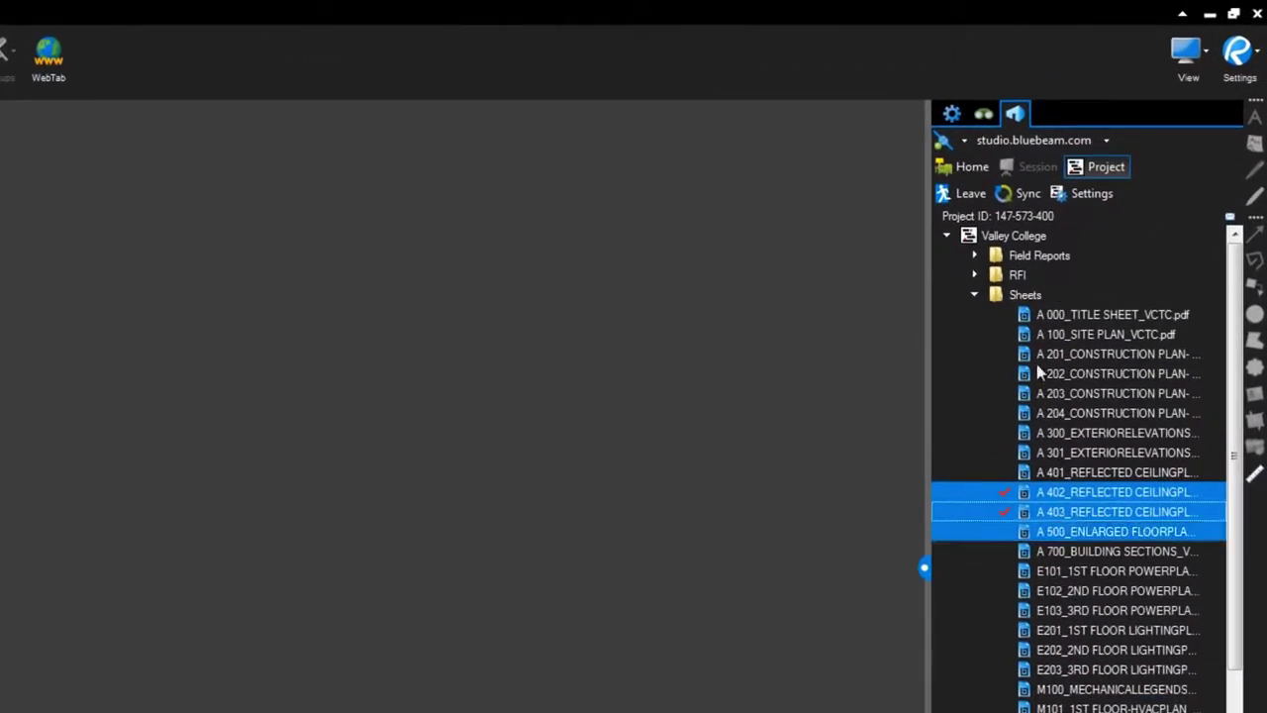
Switch Studio to Work Offline and confirm.
{"action": "left_click", "coordinate": [963, 140]}
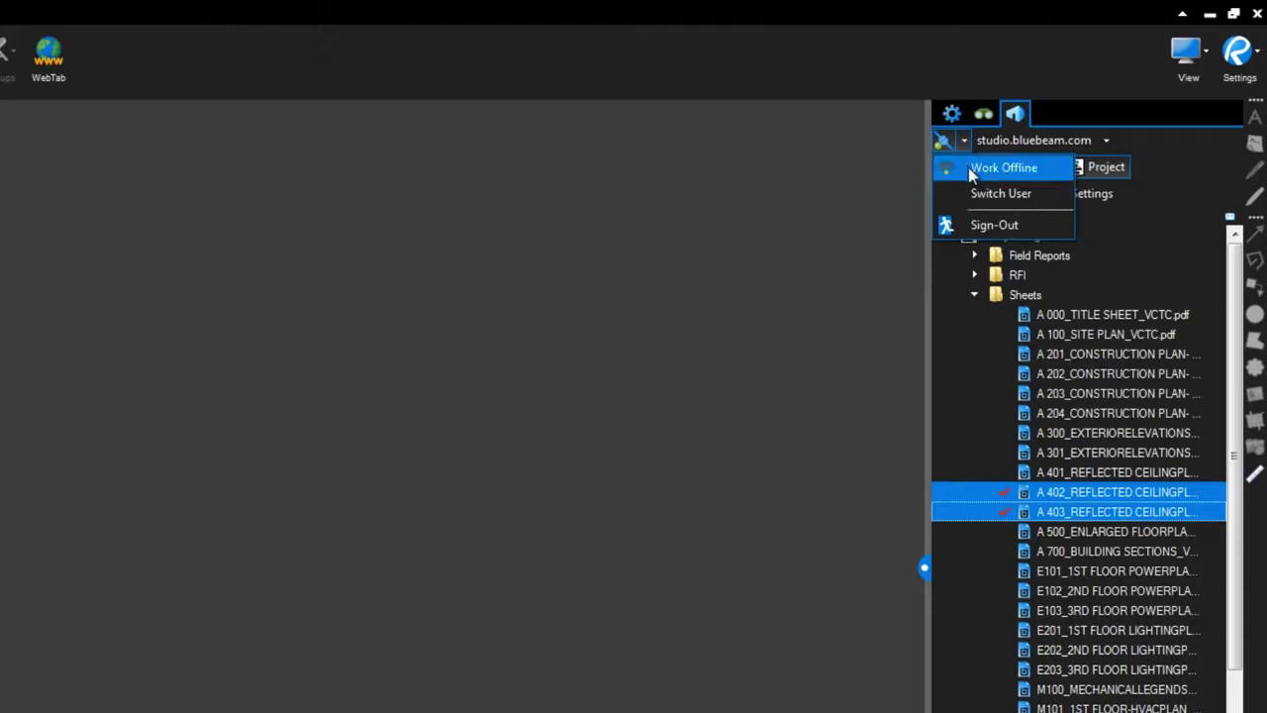
{"action": "left_click", "coordinate": [1002, 167]}
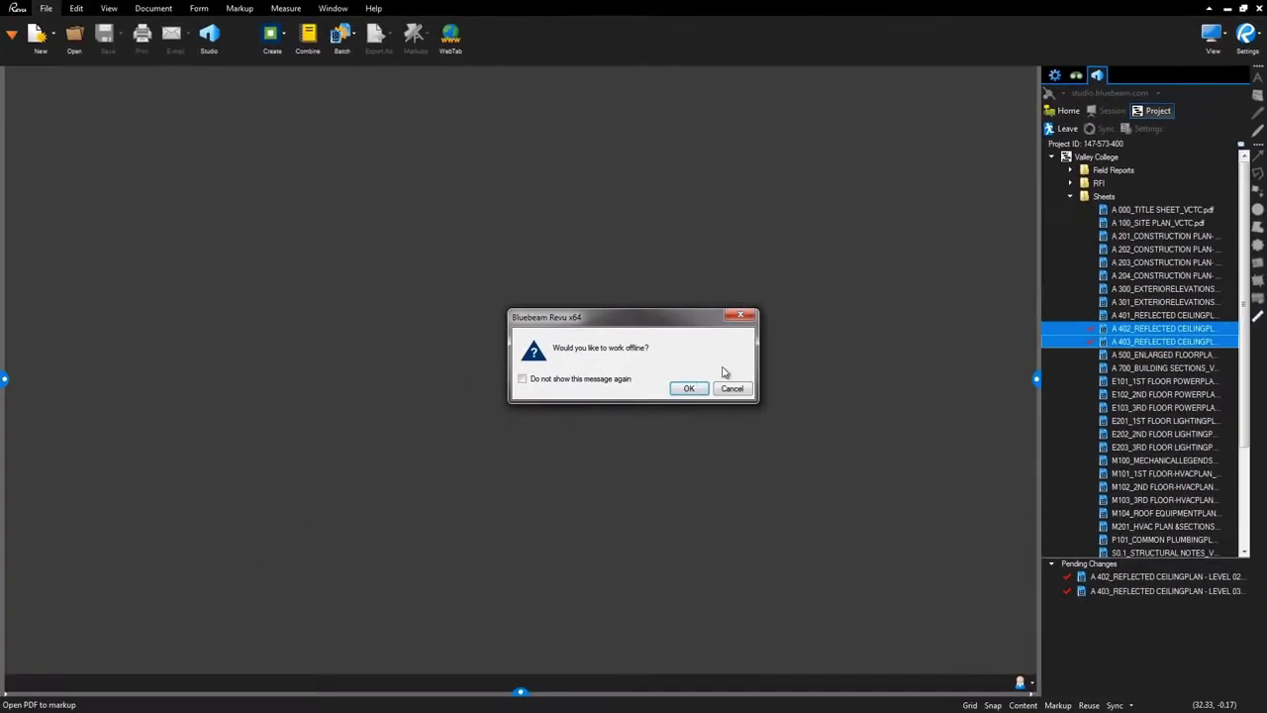
{"action": "left_click", "coordinate": [690, 388]}
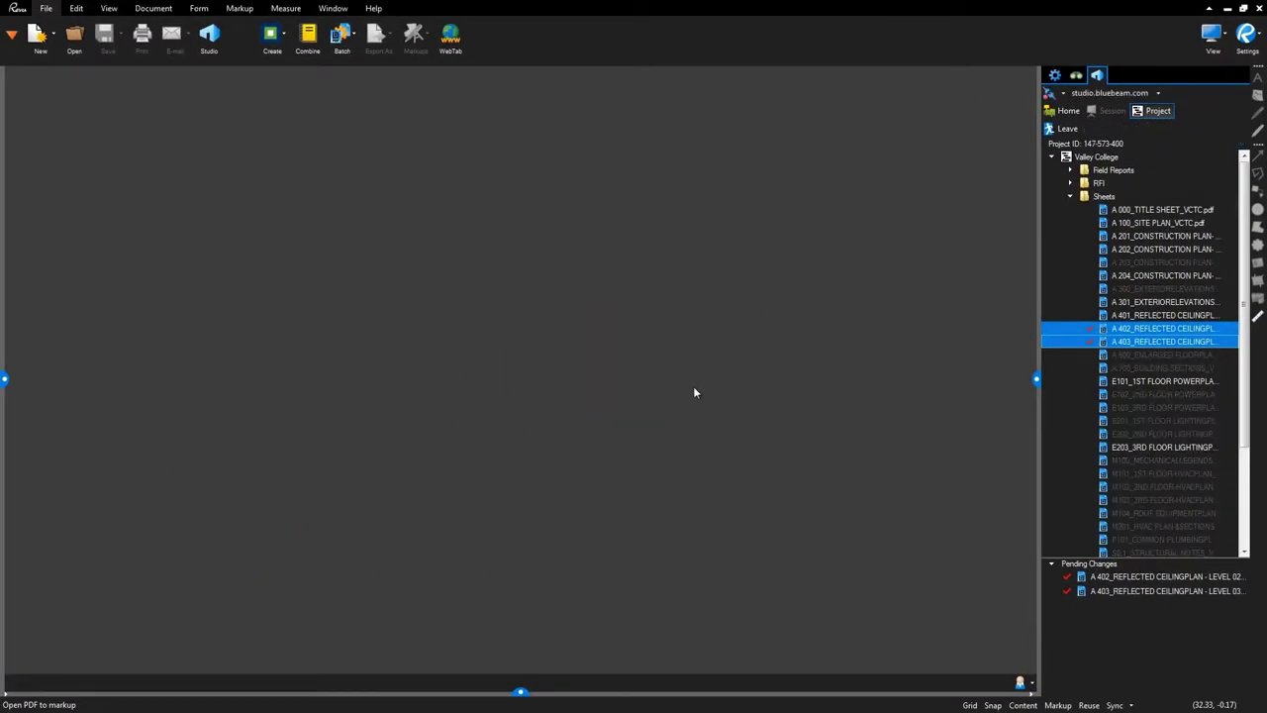
Open the checked-out A 402 sheet from Pending Changes and go back online.
{"action": "double_click", "coordinate": [1112, 576]}
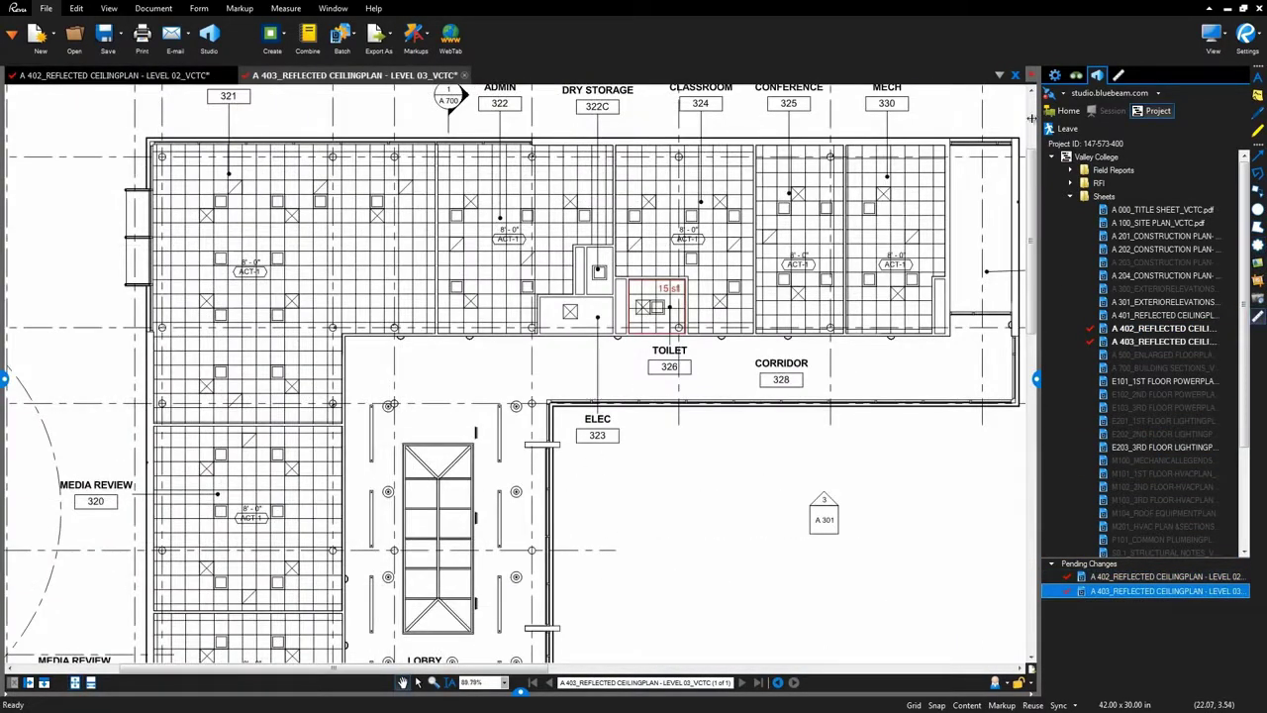
{"action": "left_click", "coordinate": [1064, 95]}
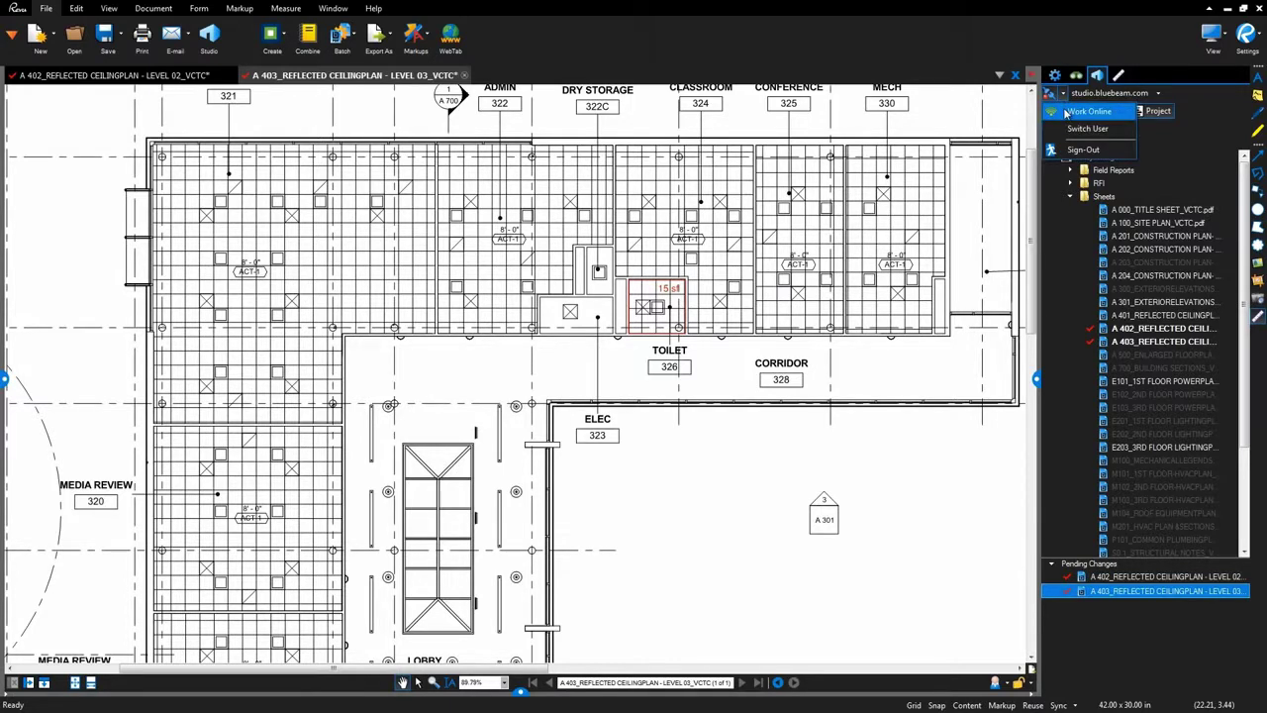
{"action": "left_click", "coordinate": [1087, 111]}
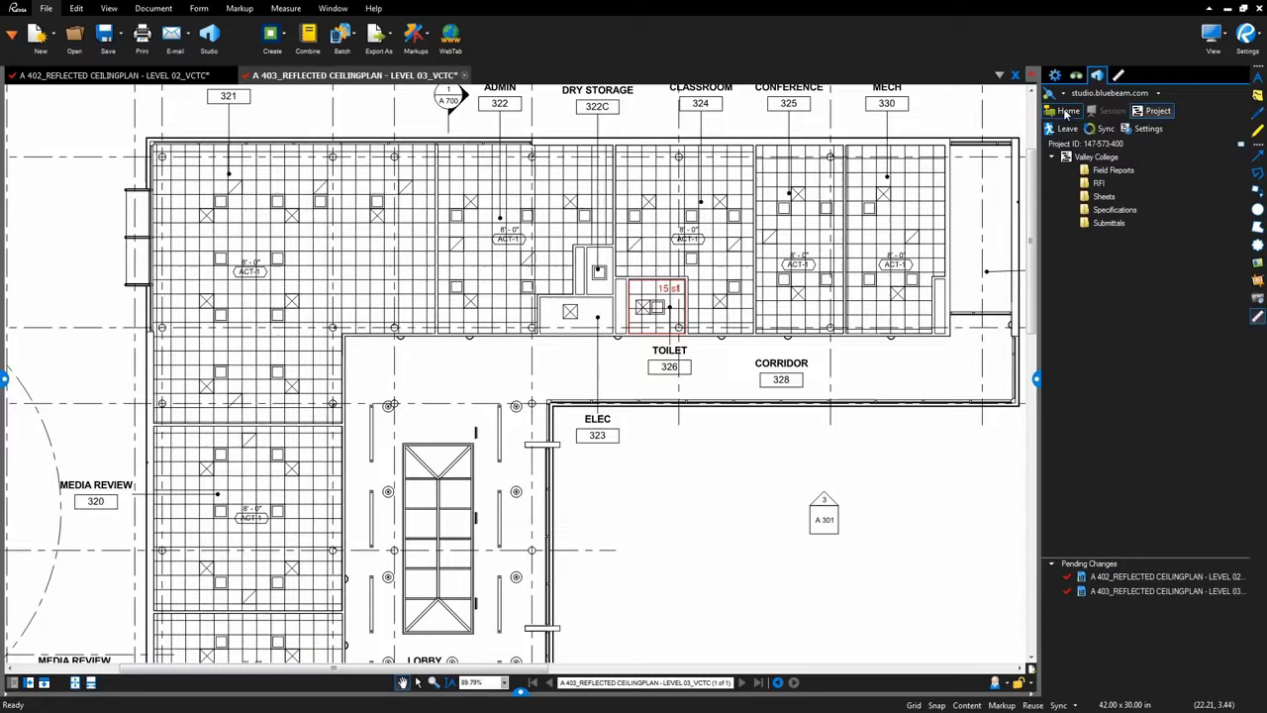
Check the A 403 document back into the project.
{"action": "right_click", "coordinate": [271, 79]}
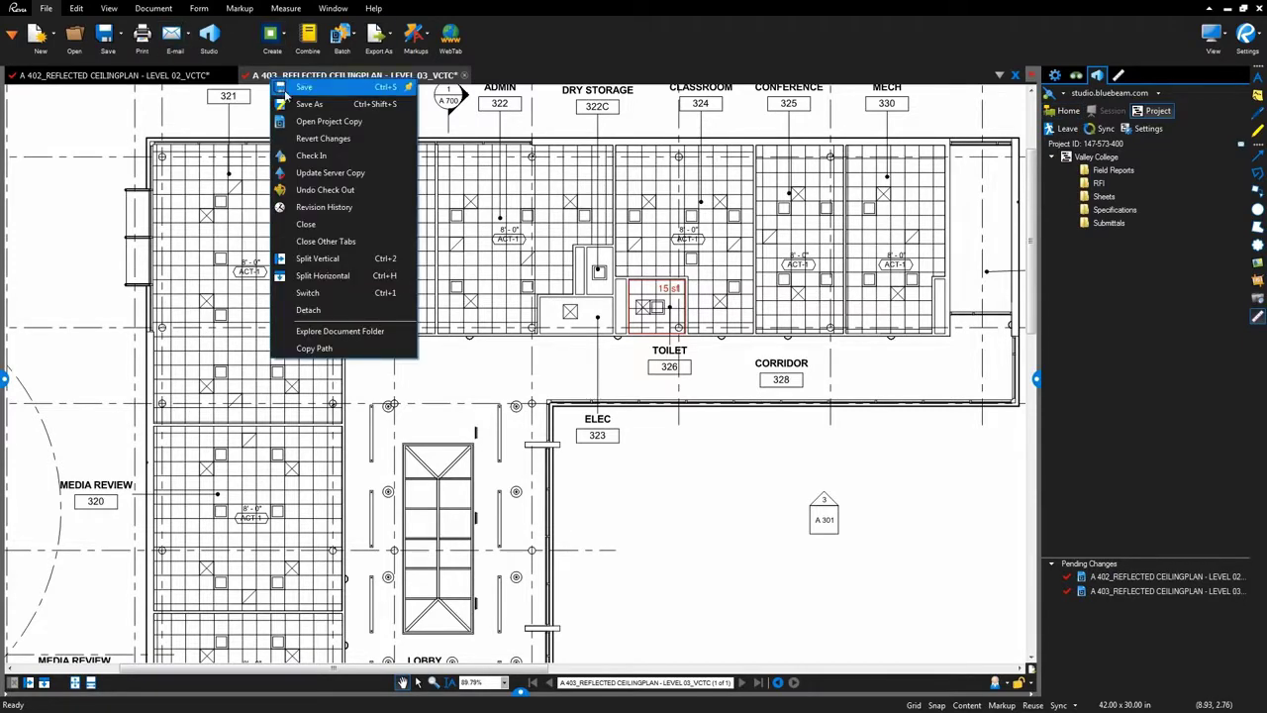
{"action": "left_click", "coordinate": [313, 156]}
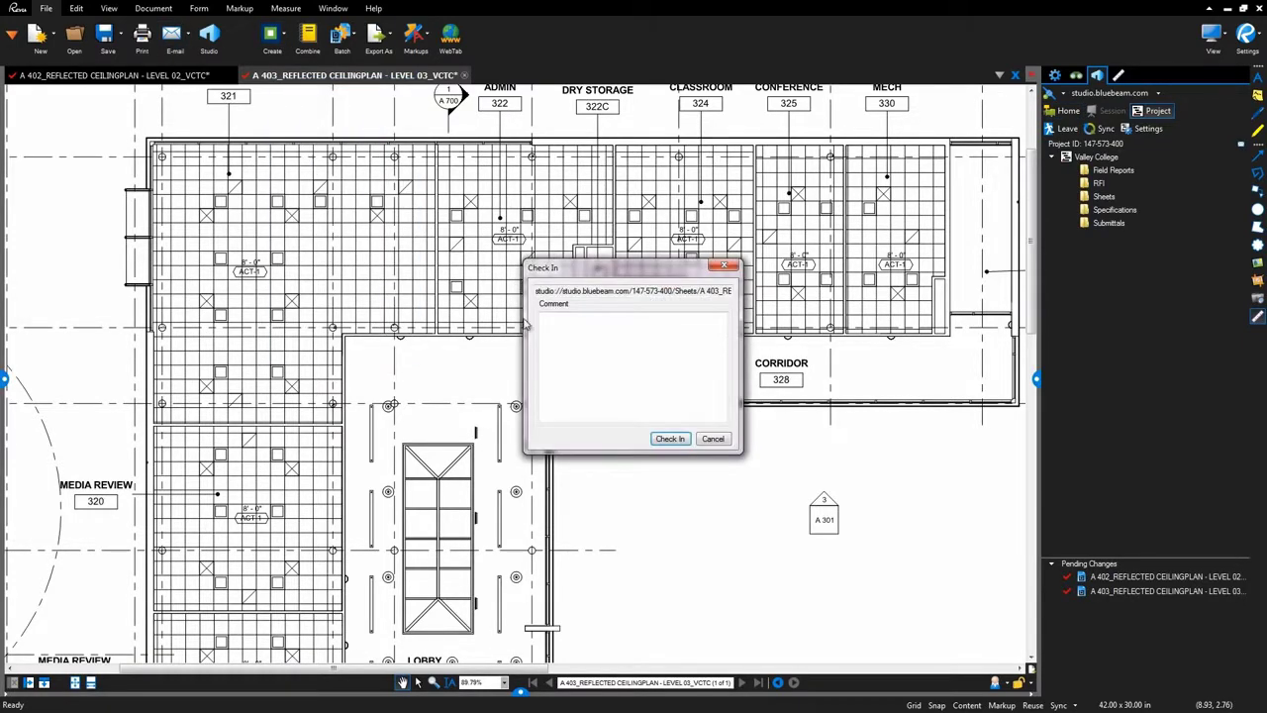
{"action": "left_click", "coordinate": [668, 437]}
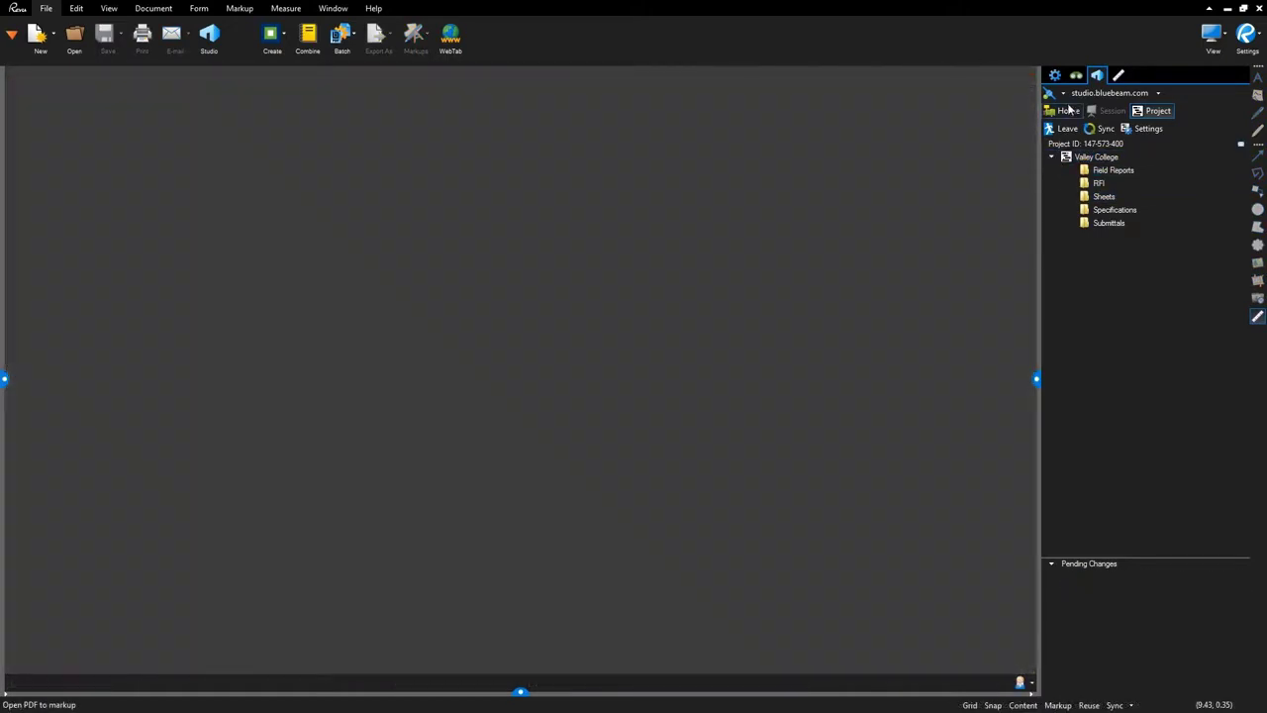
Switch Studio to Work Offline again and confirm.
{"action": "left_click", "coordinate": [1050, 93]}
{"action": "left_click", "coordinate": [1071, 118]}
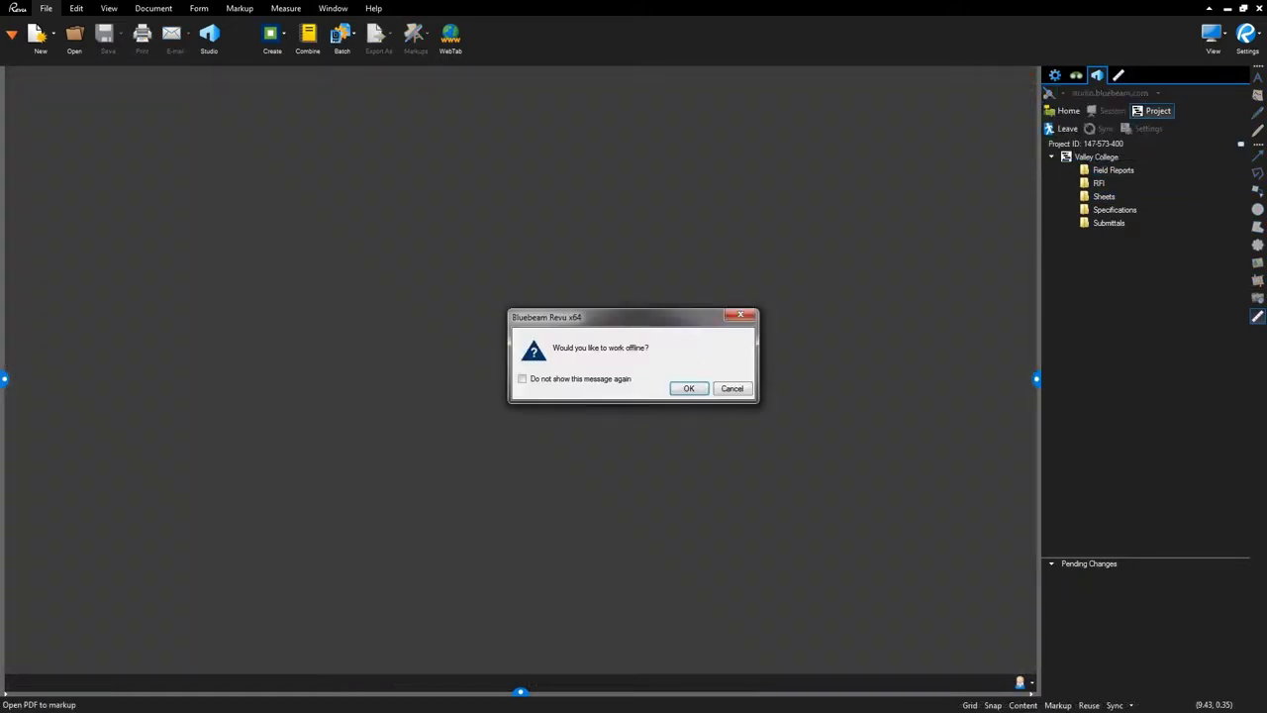
{"action": "left_click", "coordinate": [676, 391]}
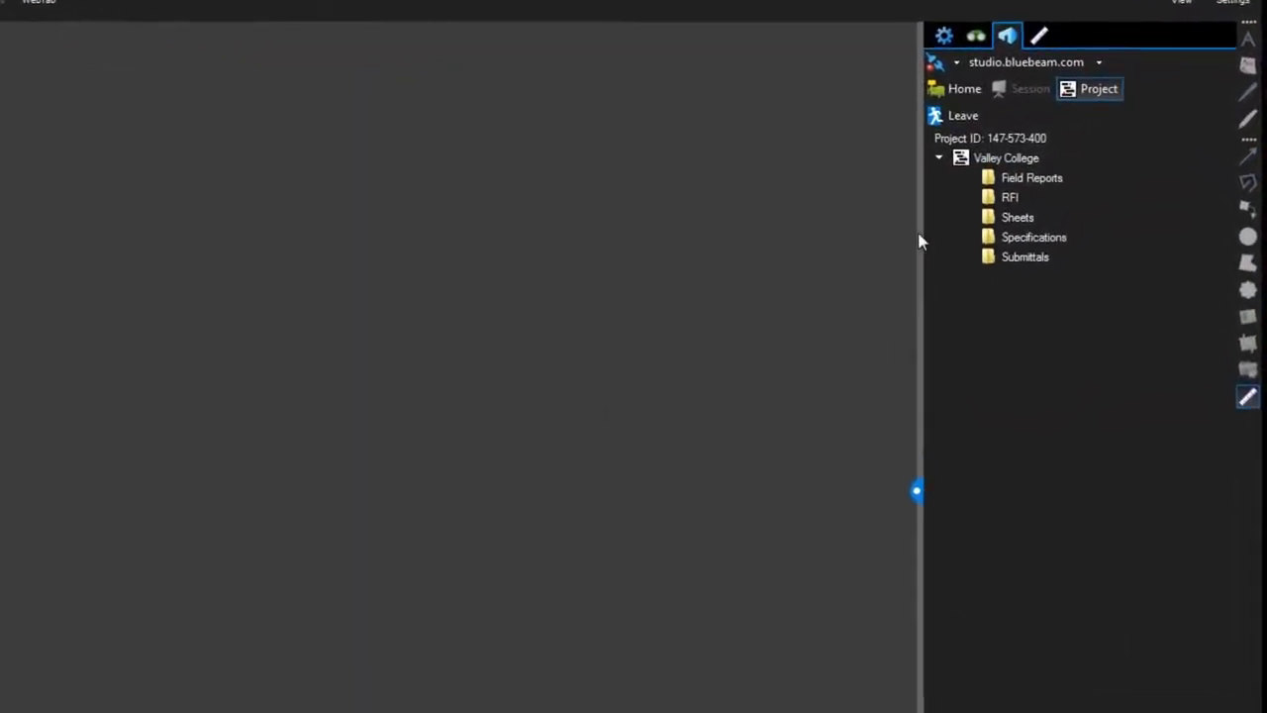
Expand the Sheets folder and set sheet A 202 to Edit Offline, confirming the warning.
{"action": "double_click", "coordinate": [1103, 196]}
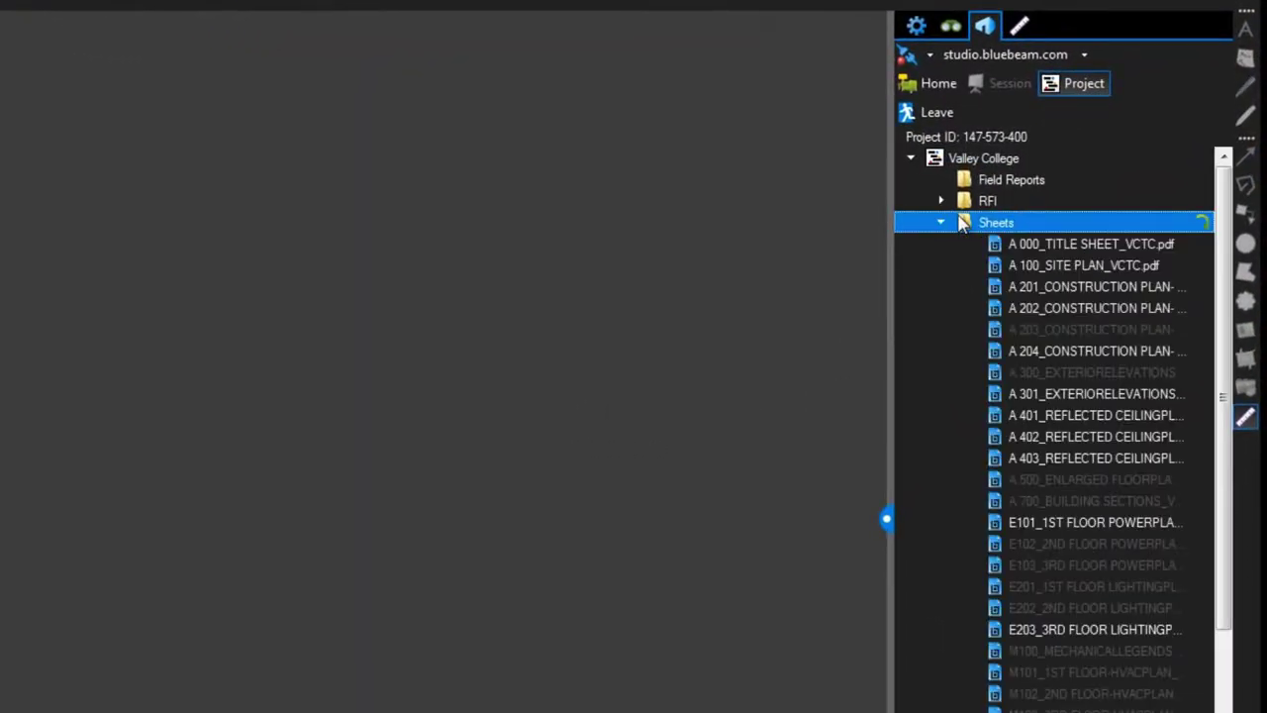
{"action": "right_click", "coordinate": [980, 307]}
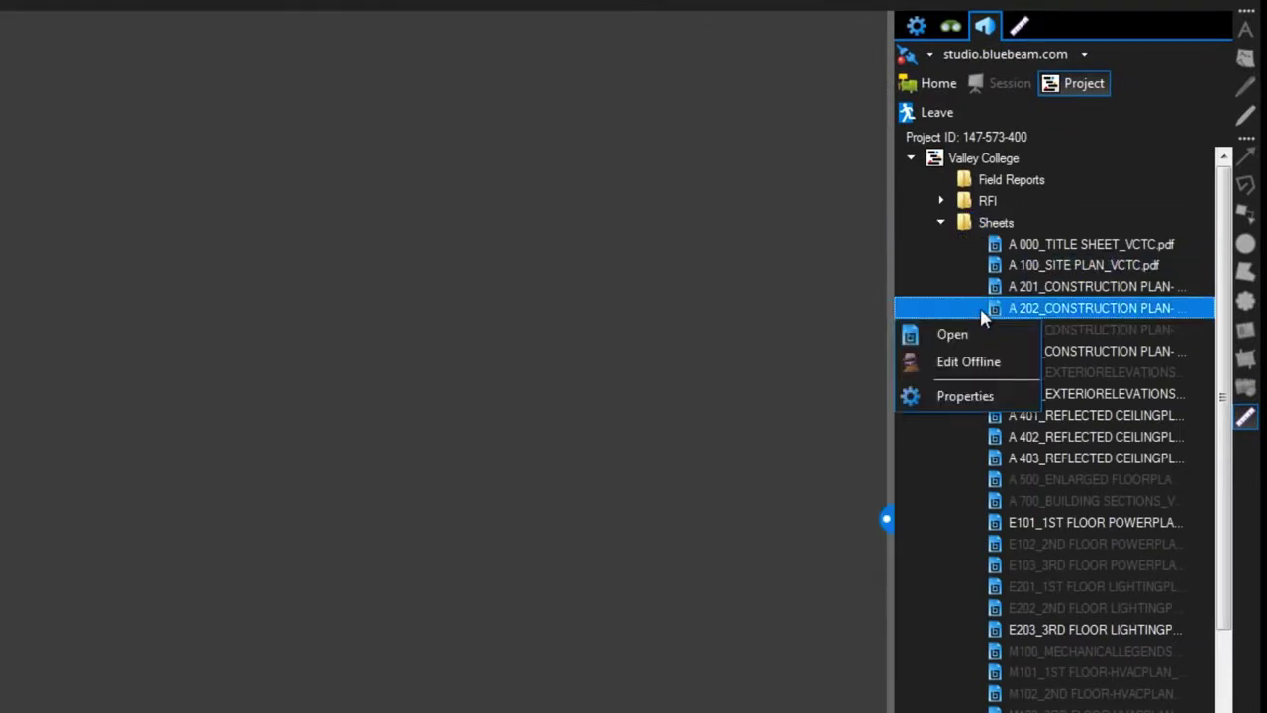
{"action": "left_click", "coordinate": [993, 375]}
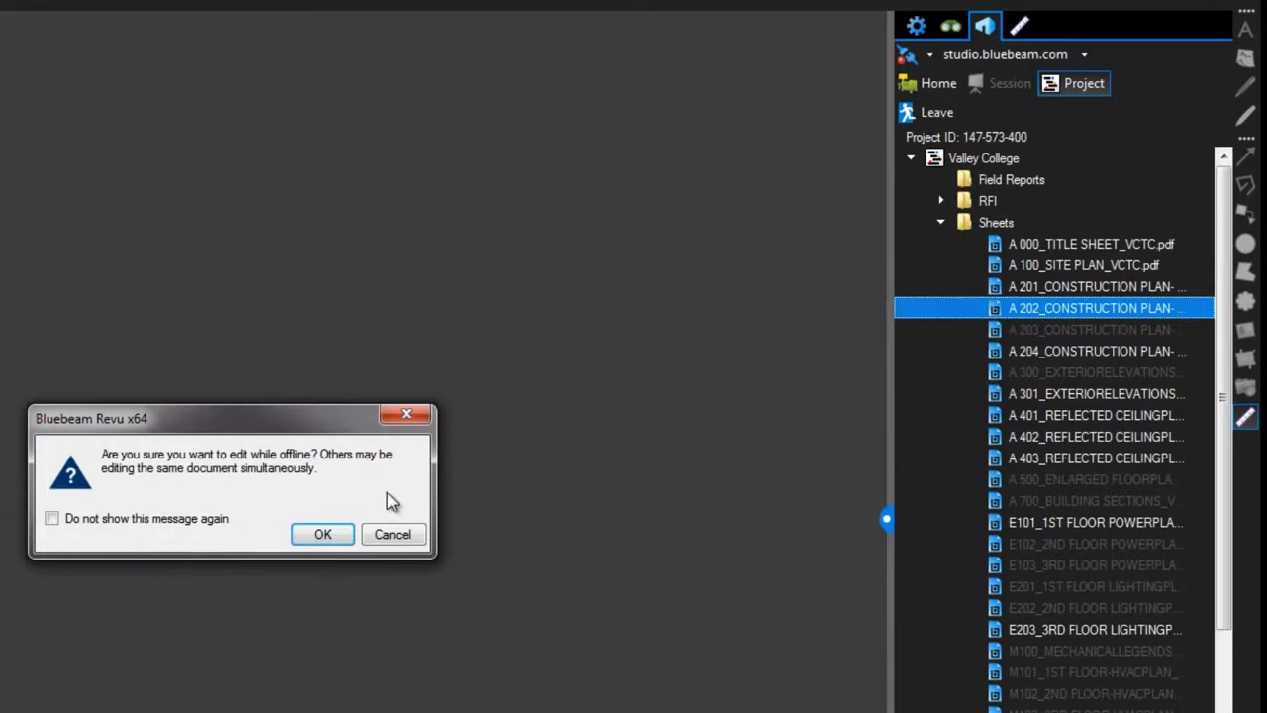
{"action": "key", "text": "Return"}
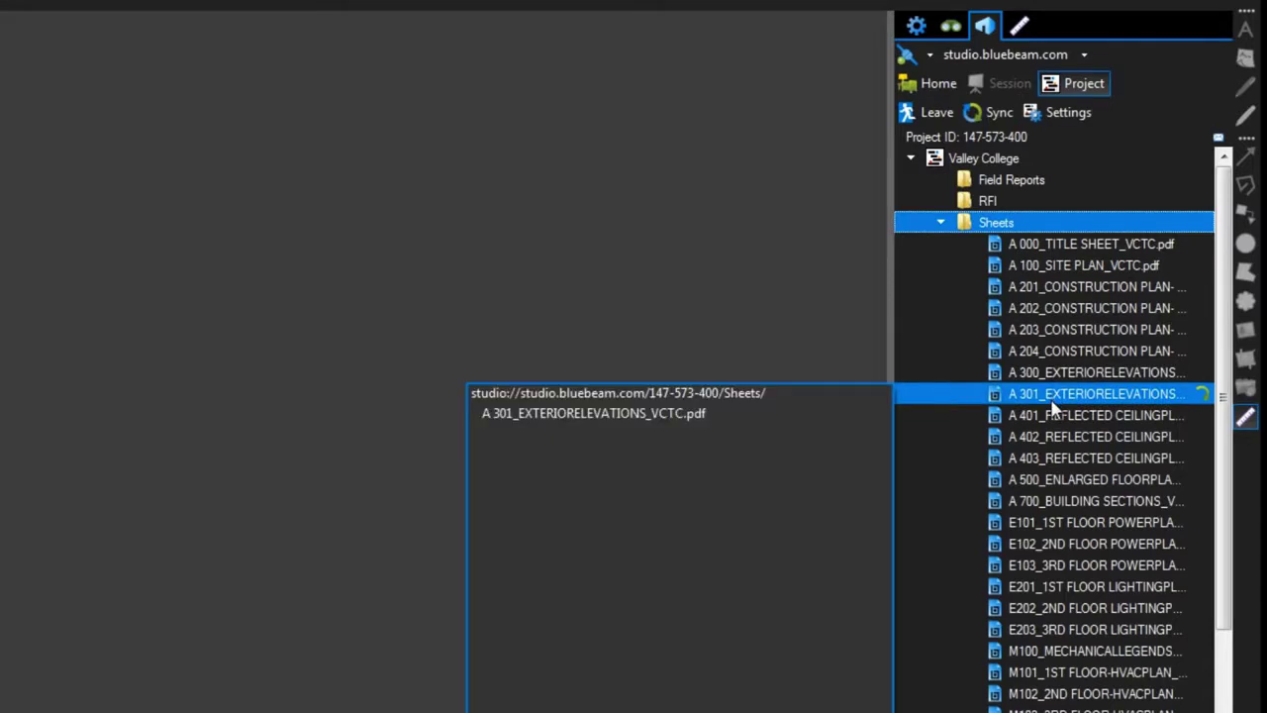
Add sheet A 202 to a new Studio session named 'Valley College - A 202'.
{"action": "right_click", "coordinate": [1042, 315]}
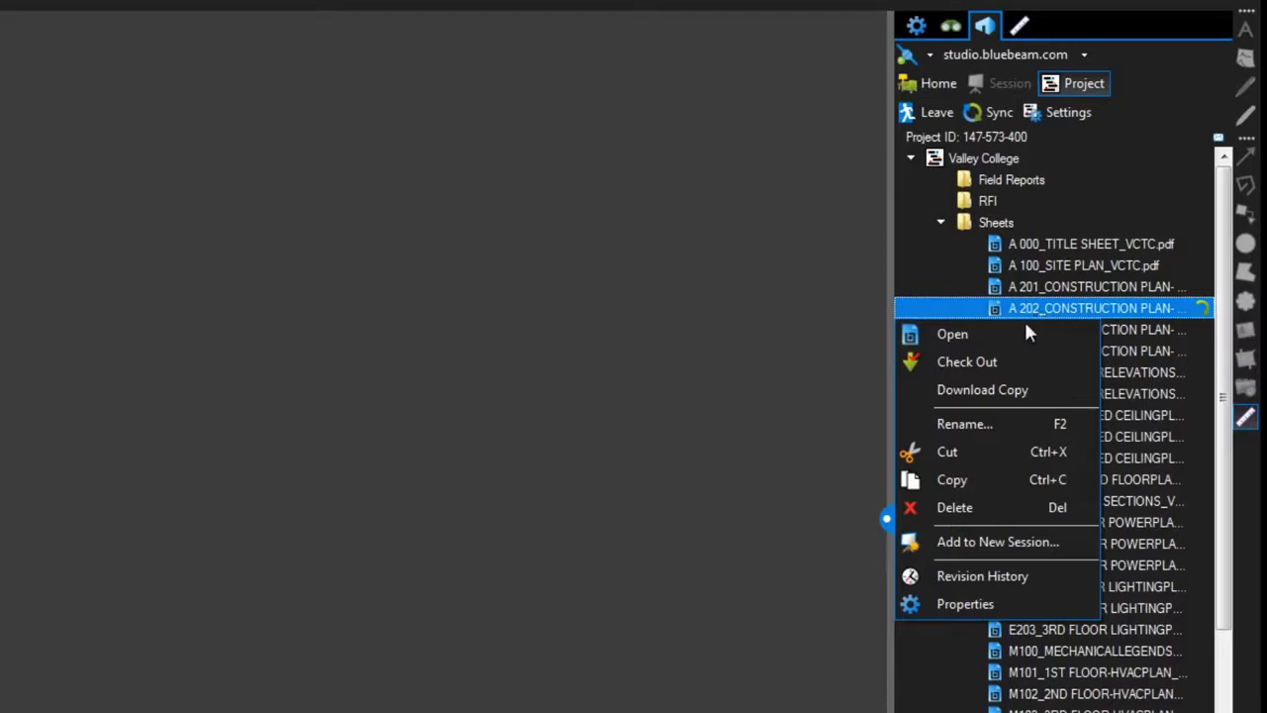
{"action": "left_click", "coordinate": [1024, 547]}
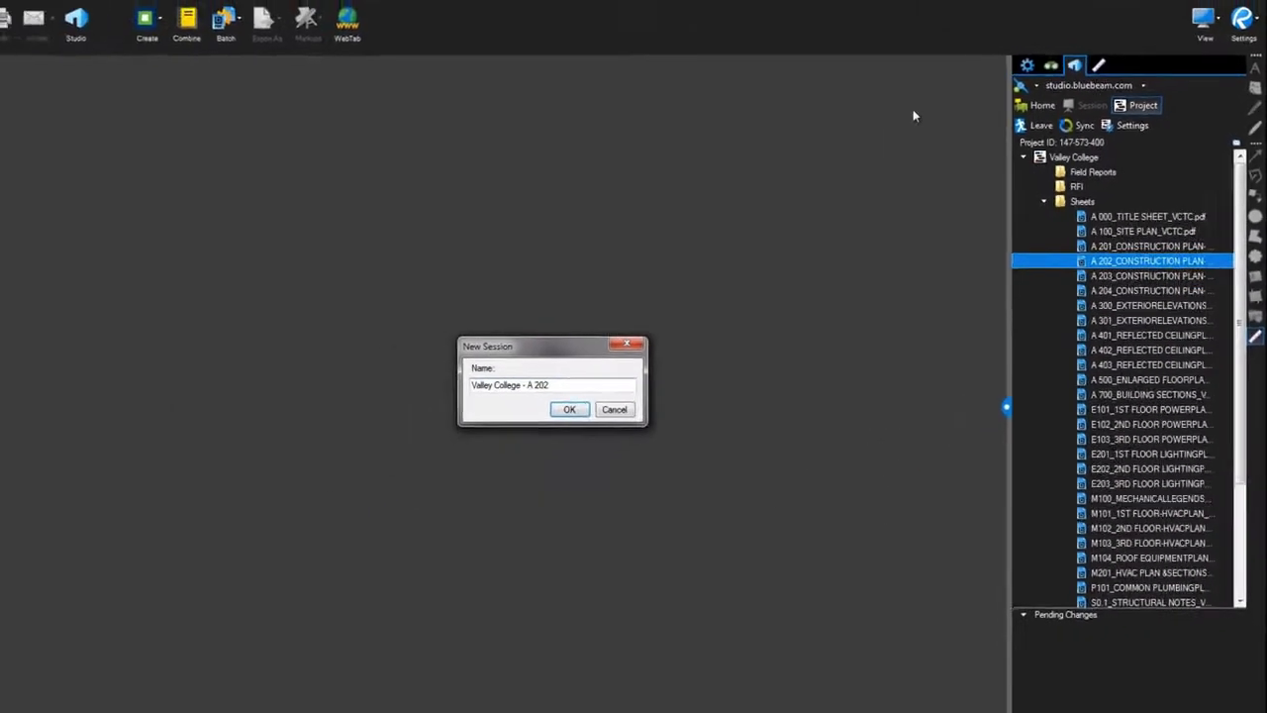
{"action": "left_click", "coordinate": [570, 408]}
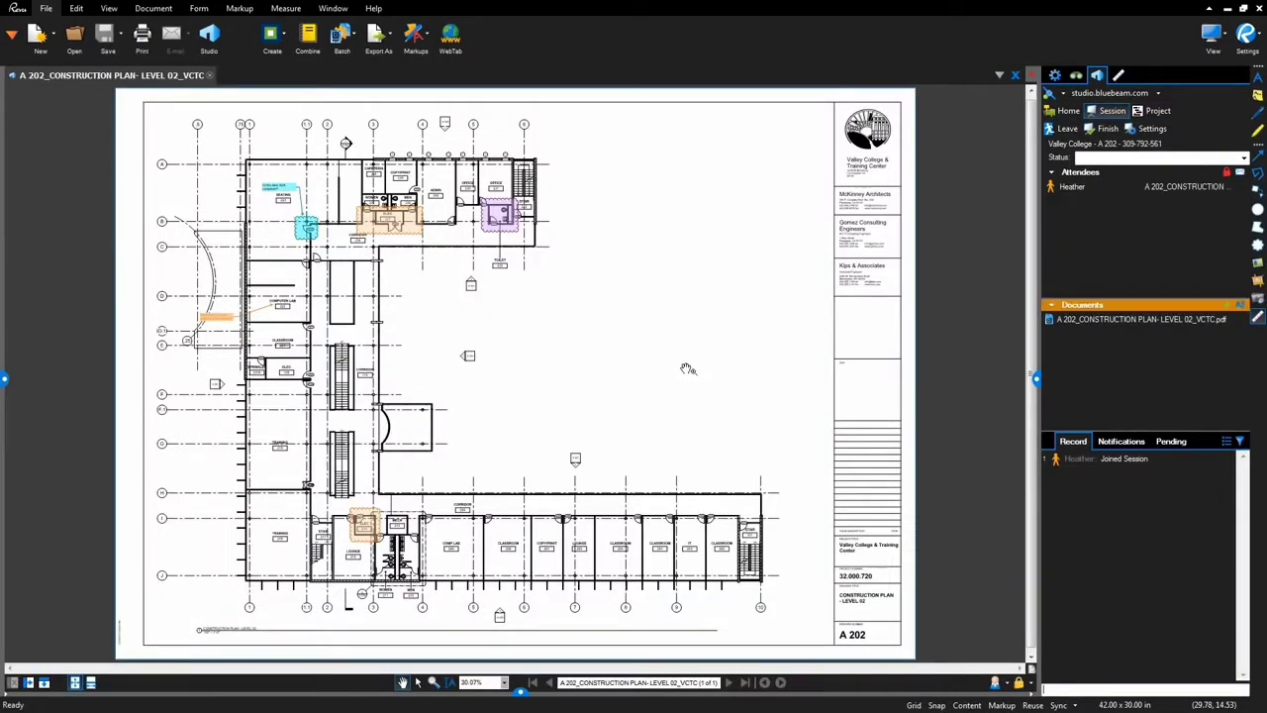
Finish the A 202 session with Save (Overwrite Existing) and no generated report.
{"action": "left_click", "coordinate": [1155, 111]}
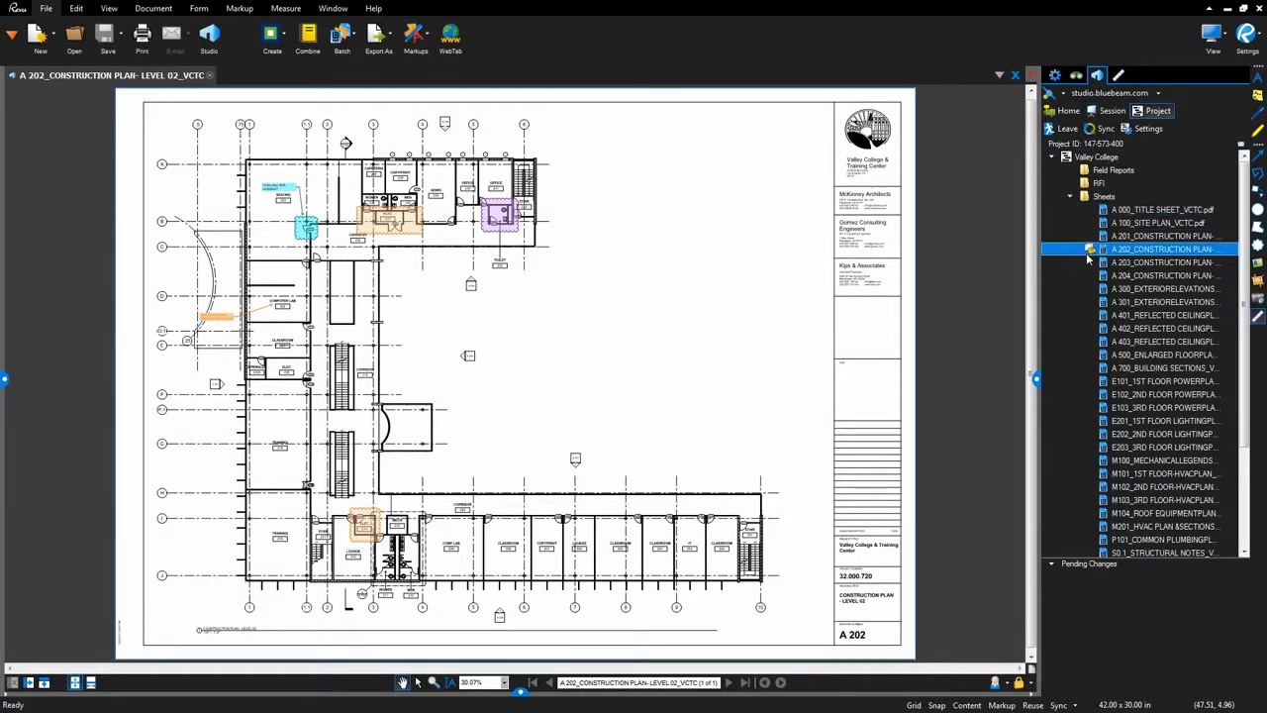
{"action": "mouse_move", "coordinate": [1087, 252]}
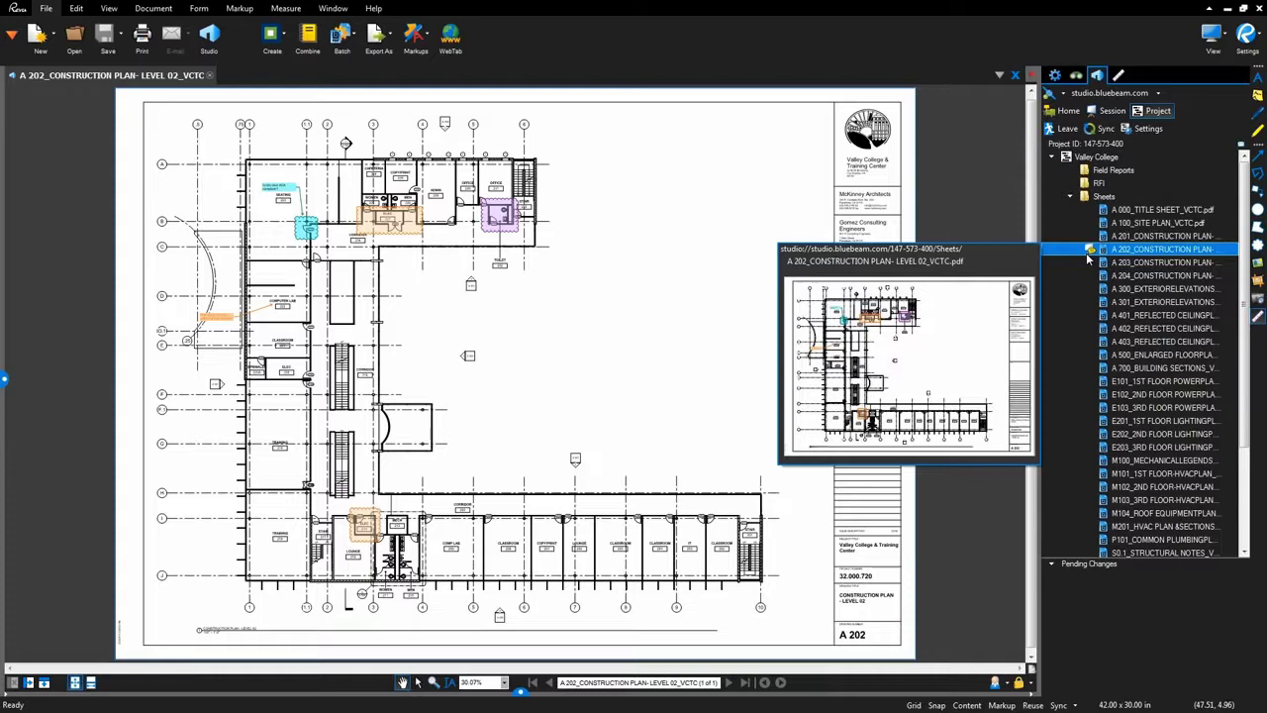
{"action": "left_click", "coordinate": [1109, 111]}
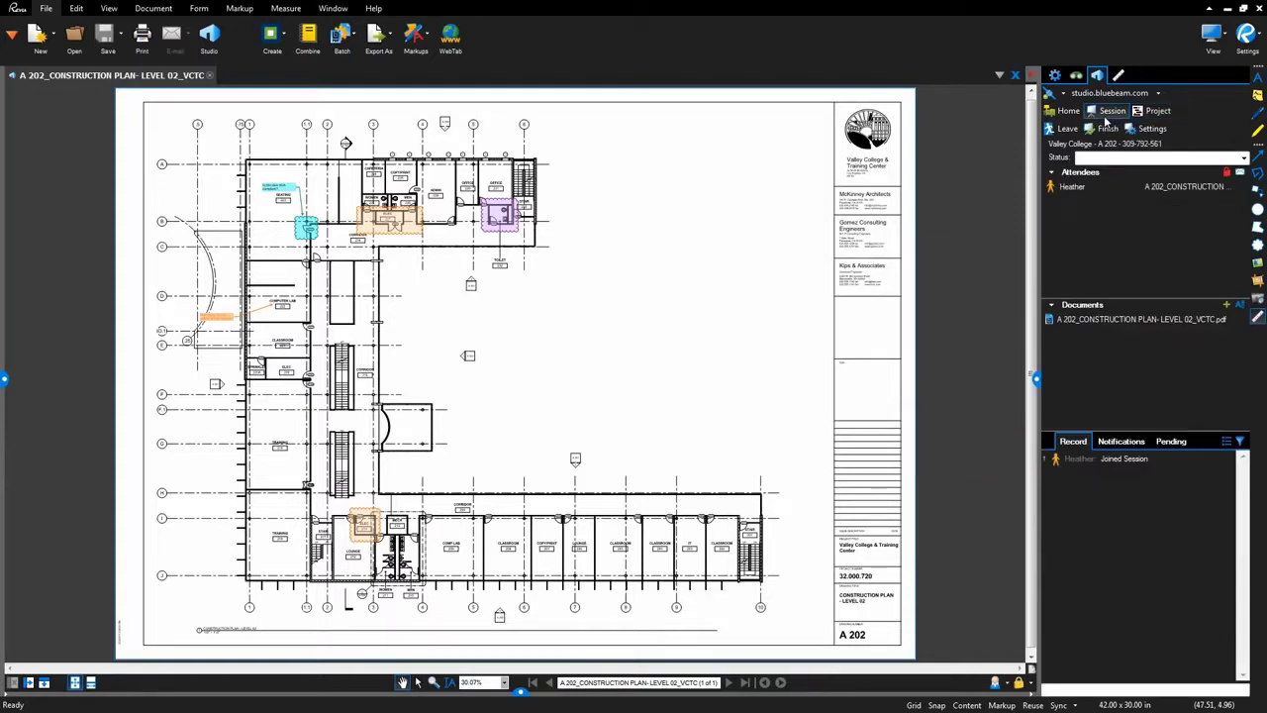
{"action": "left_click", "coordinate": [1108, 130]}
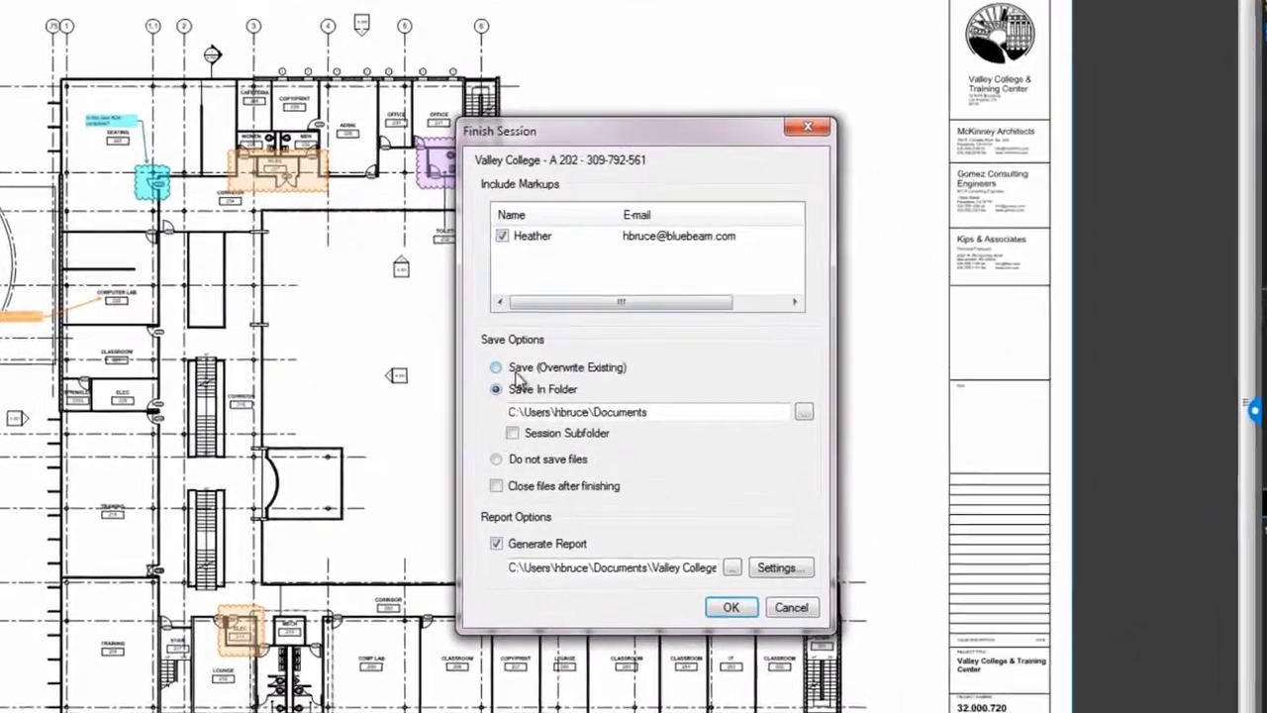
{"action": "left_click", "coordinate": [557, 351]}
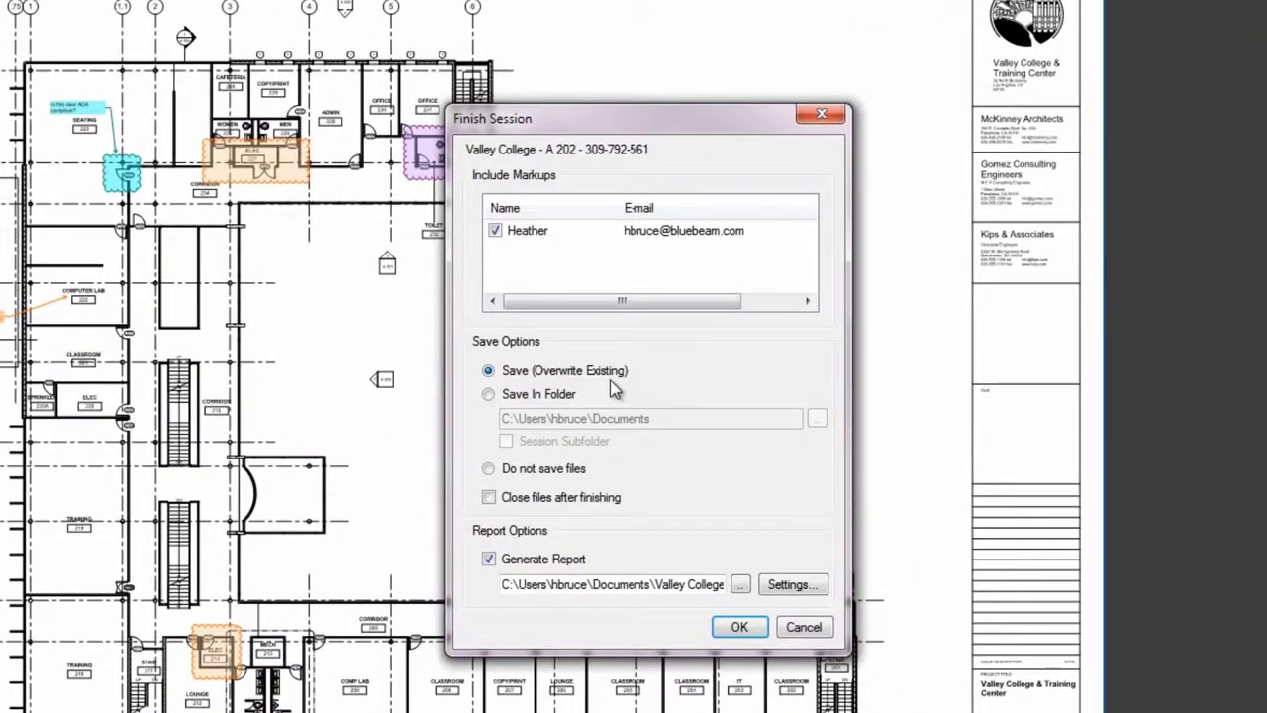
{"action": "left_click", "coordinate": [555, 561]}
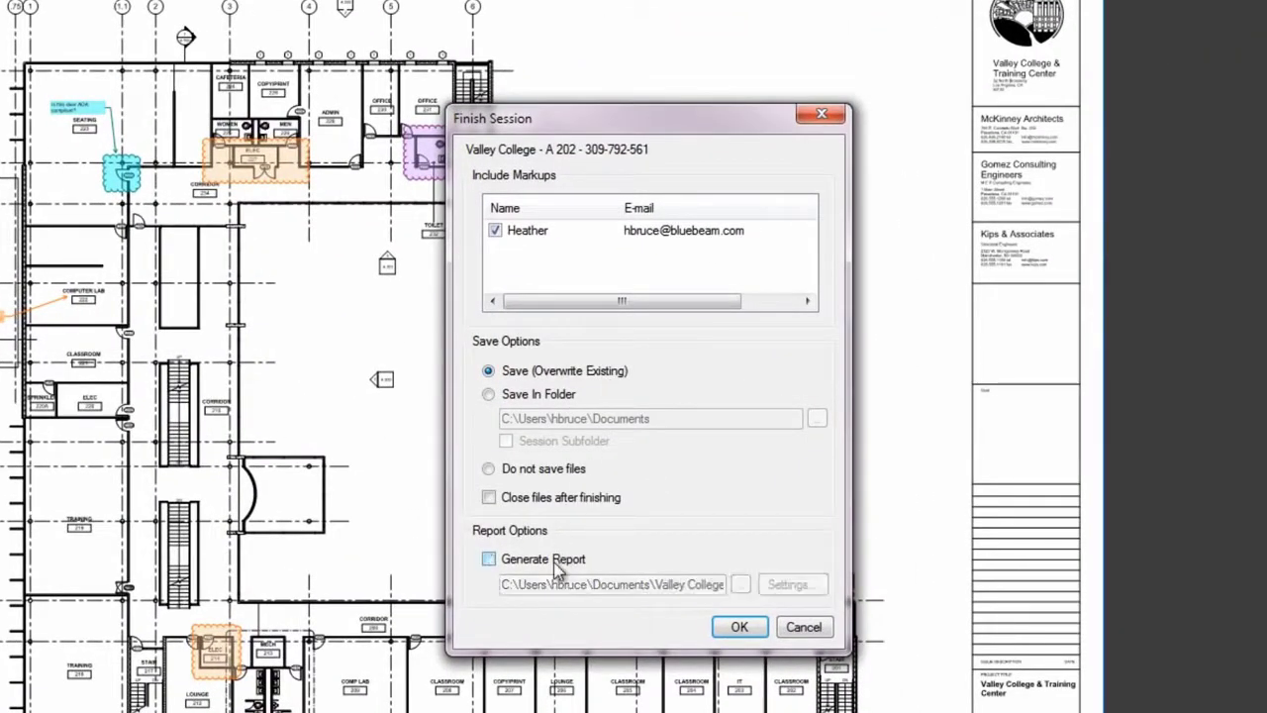
{"action": "left_click", "coordinate": [738, 627]}
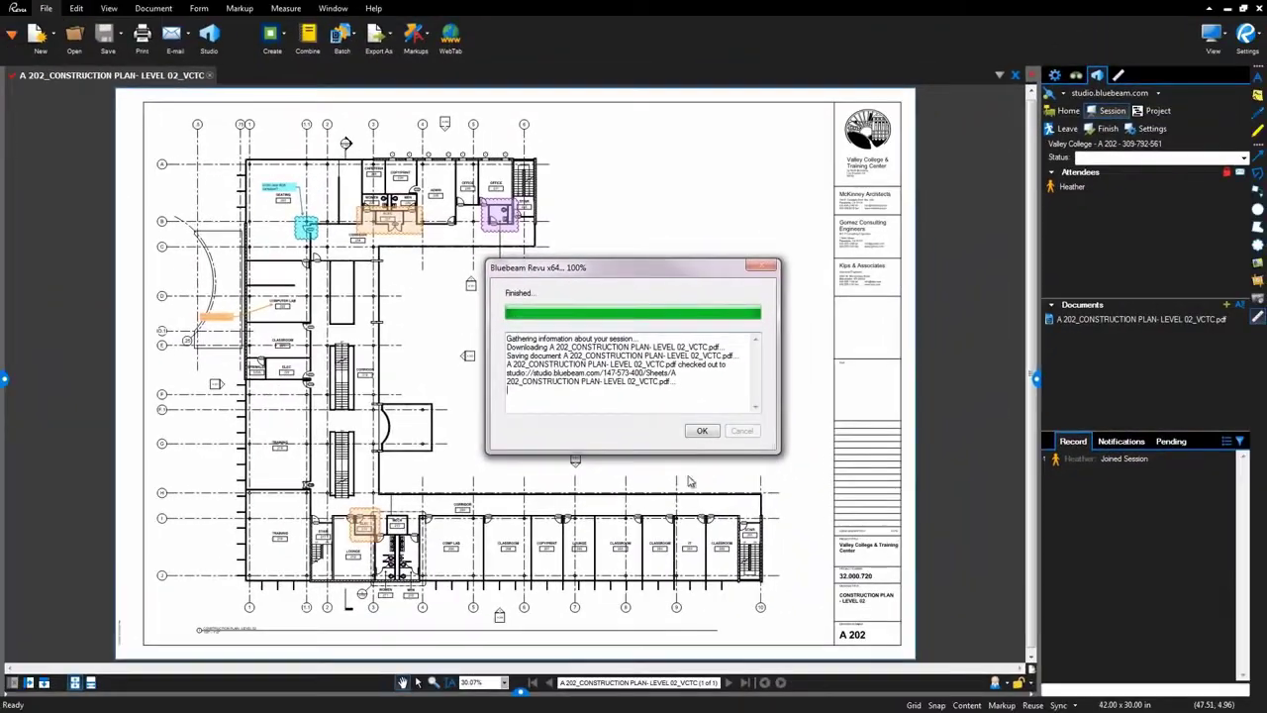
{"action": "left_click", "coordinate": [701, 431]}
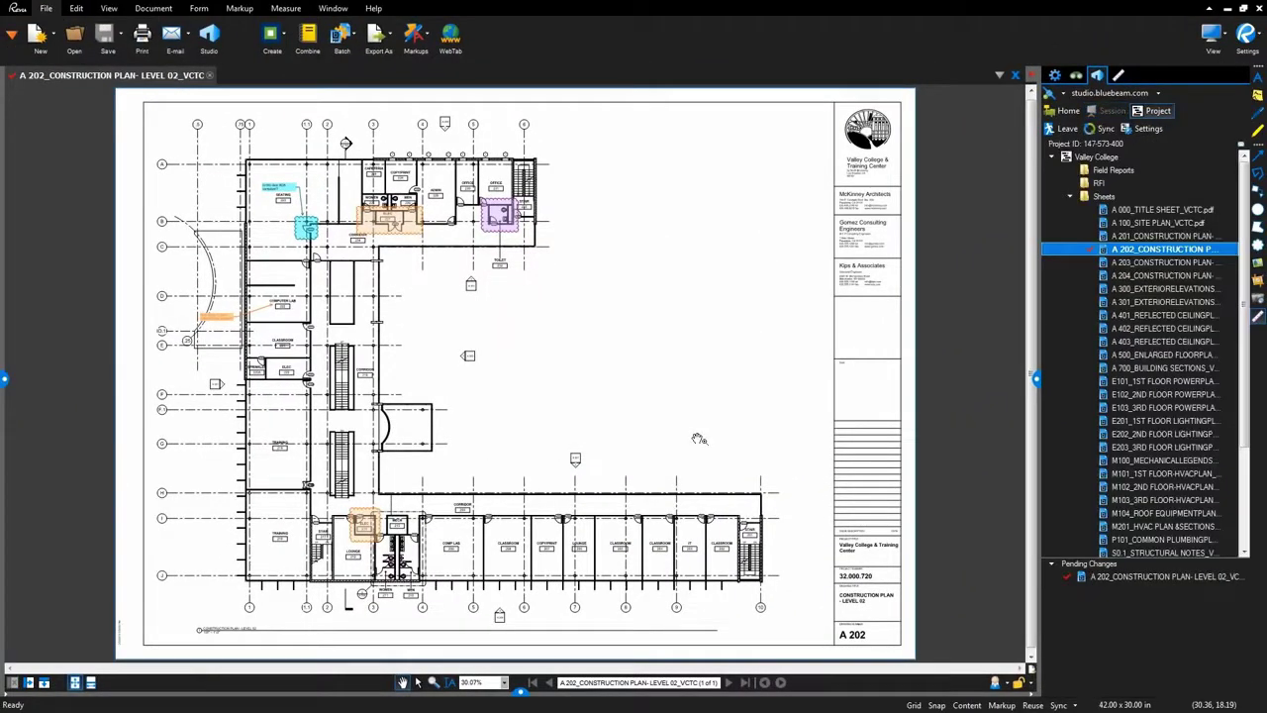
Check sheet A 202 back into the project with the comment 'ok'.
{"action": "right_click", "coordinate": [1048, 251]}
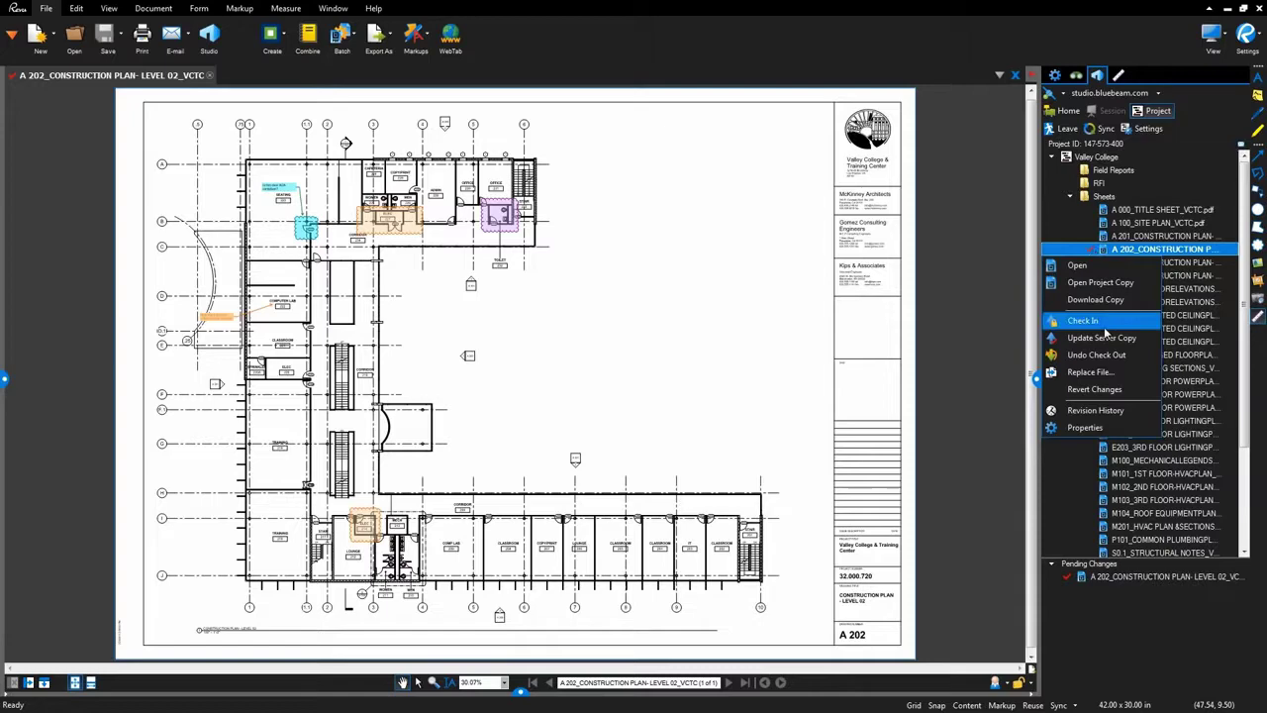
{"action": "left_click", "coordinate": [1083, 321]}
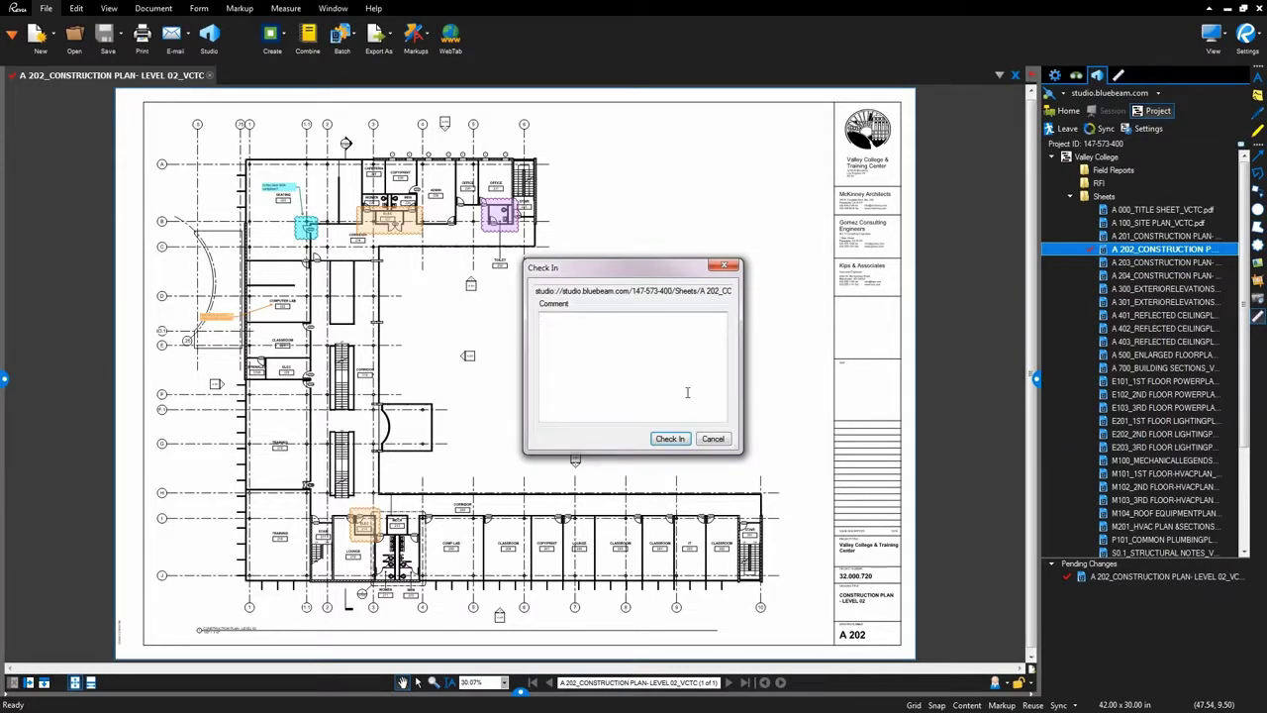
{"action": "type", "text": "ok"}
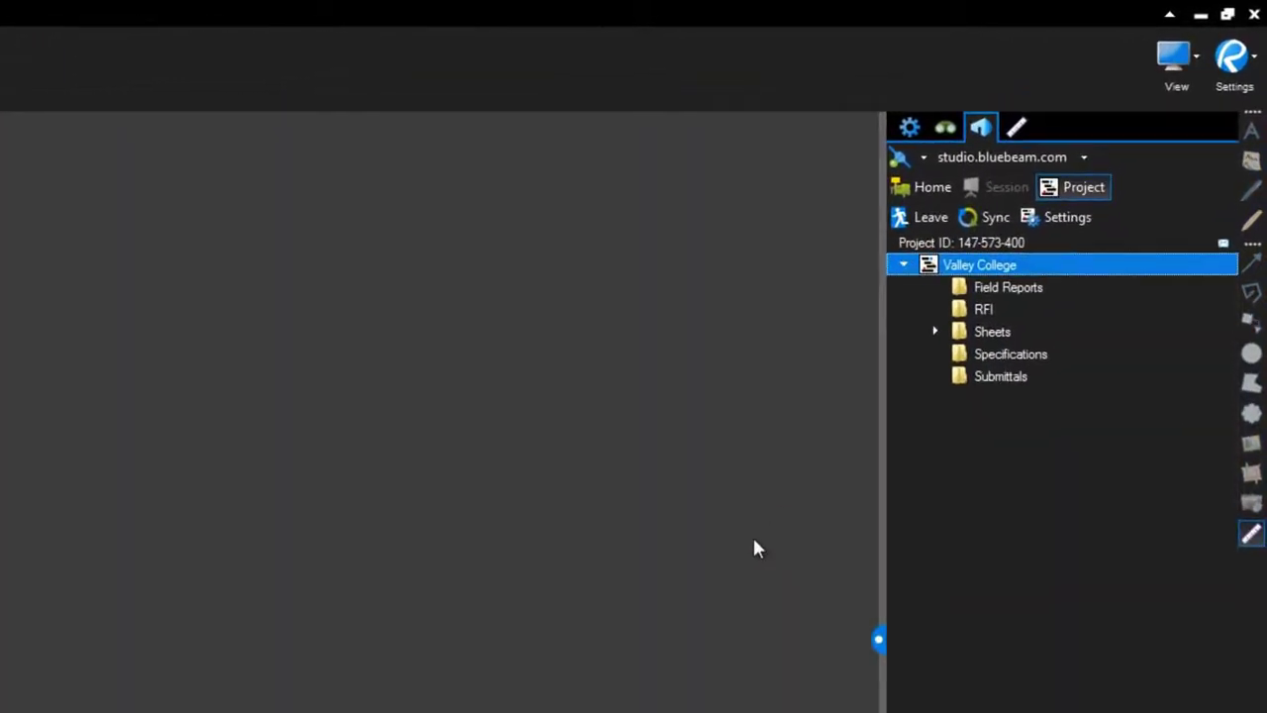
Show the Valley College Checkout Review and widen the Checked Out By column.
{"action": "right_click", "coordinate": [1014, 266]}
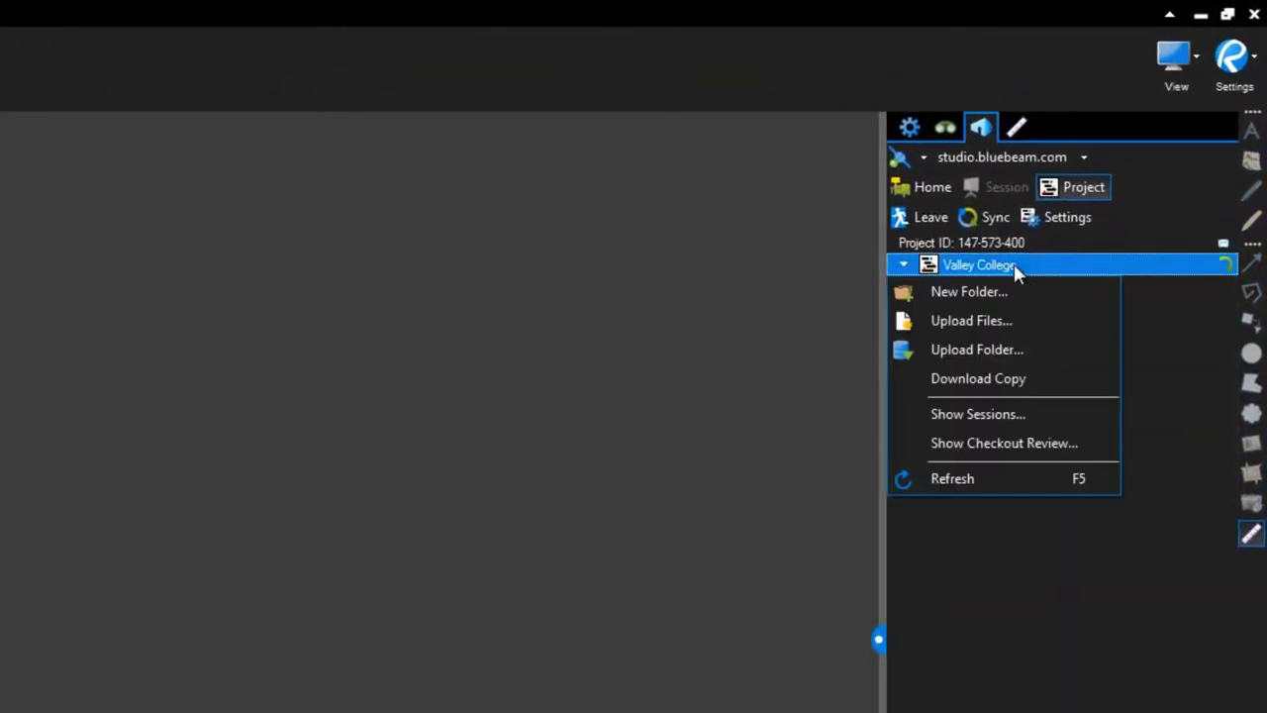
{"action": "left_click", "coordinate": [1051, 450]}
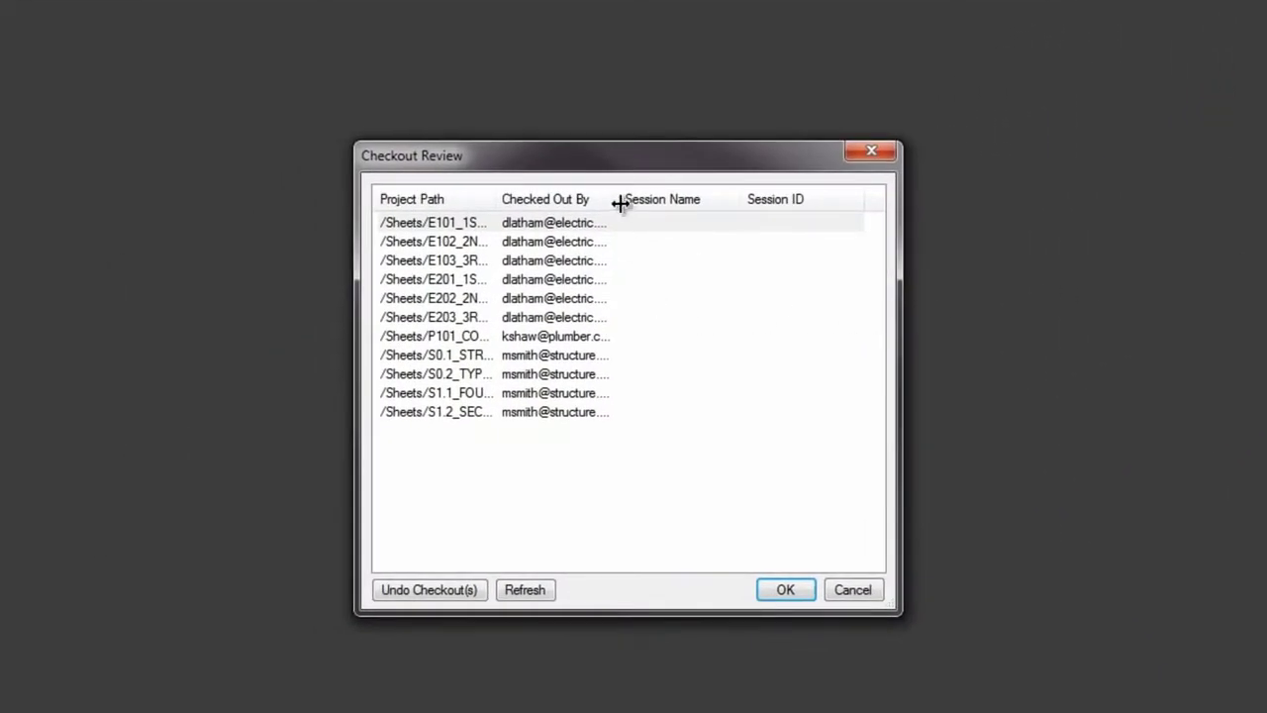
{"action": "left_click_drag", "start_coordinate": [617, 201], "coordinate": [693, 201]}
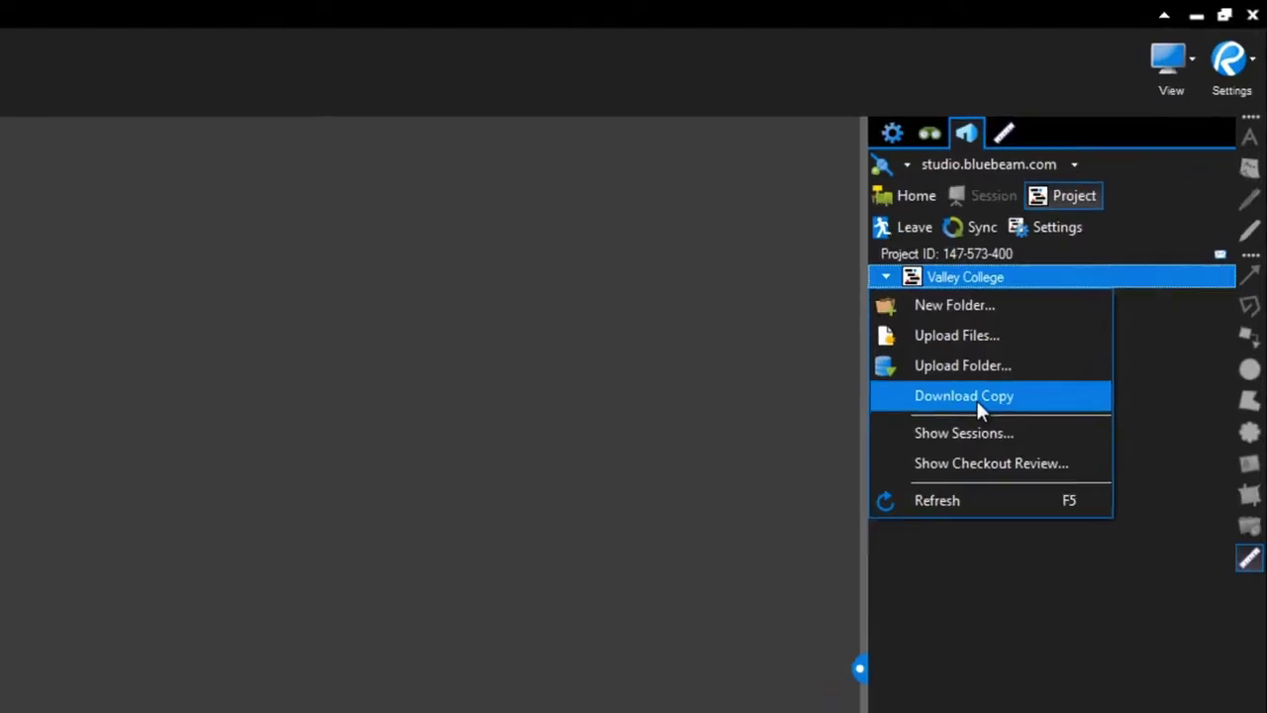
{"action": "left_click", "coordinate": [962, 416]}
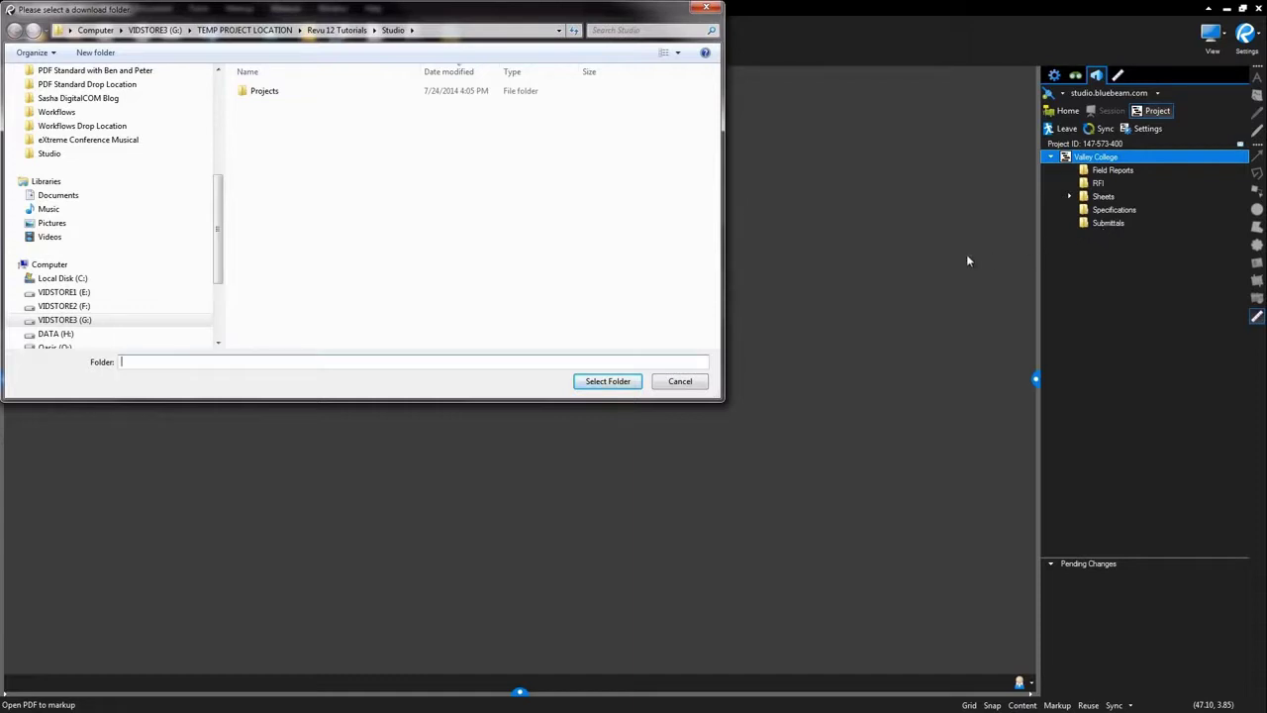
{"action": "left_click", "coordinate": [674, 386]}
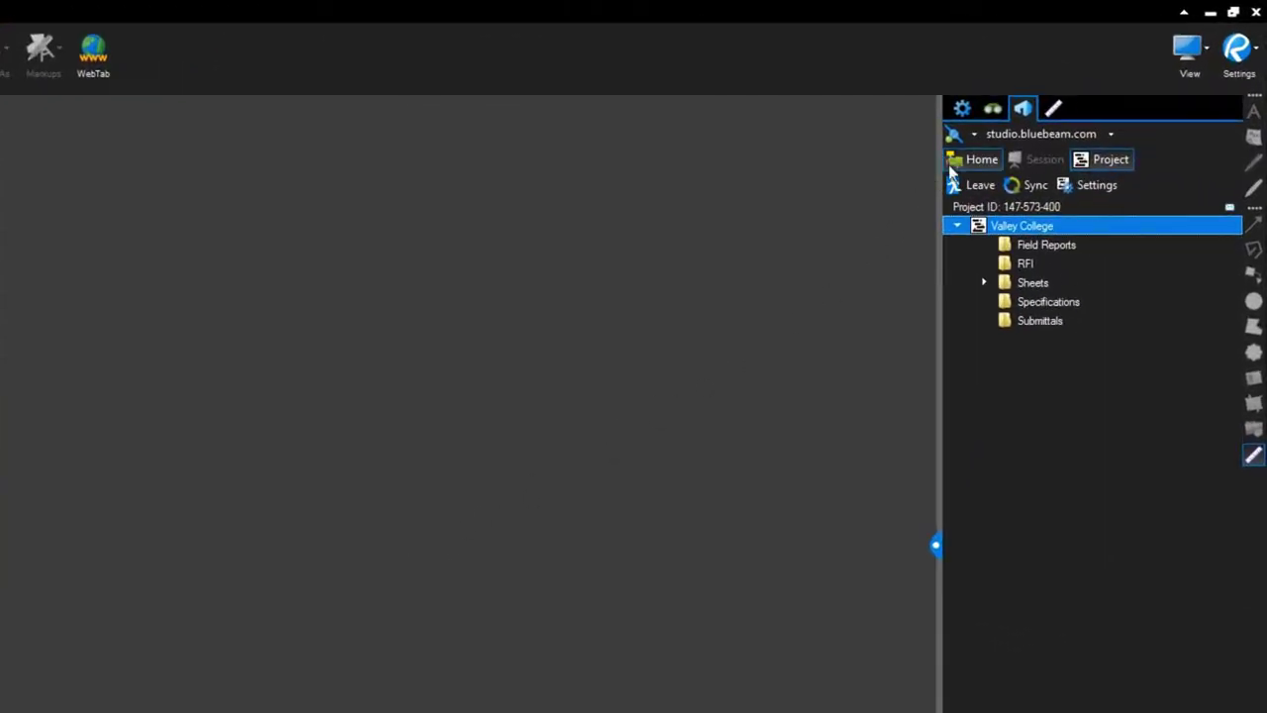
{"action": "left_click", "coordinate": [982, 159]}
{"action": "right_click", "coordinate": [1036, 352]}
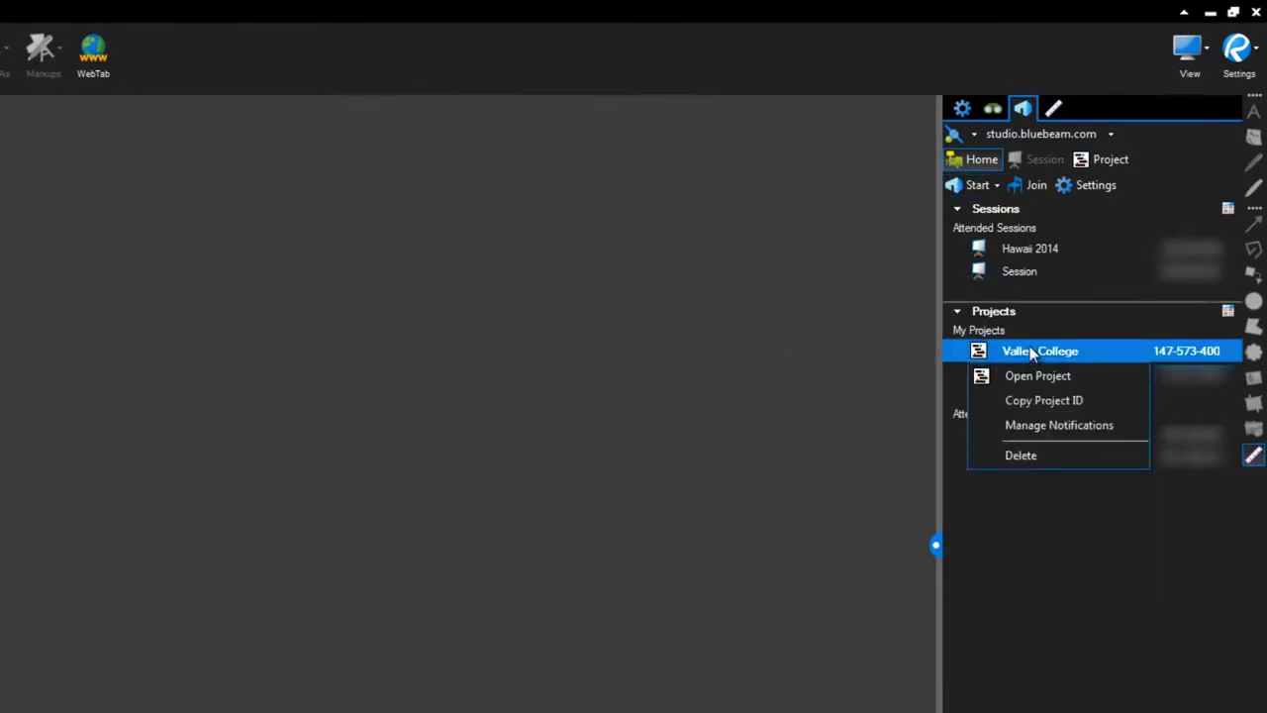
{"action": "left_click", "coordinate": [1048, 457]}
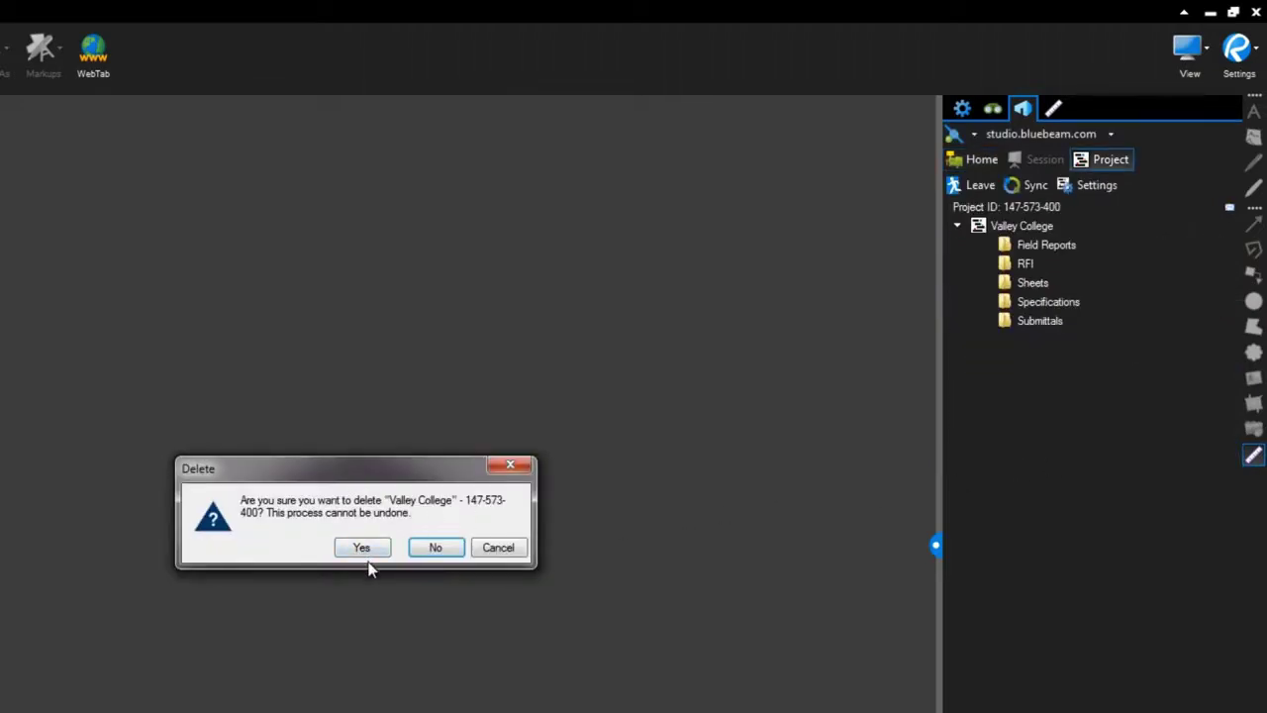
{"action": "left_click", "coordinate": [445, 548]}
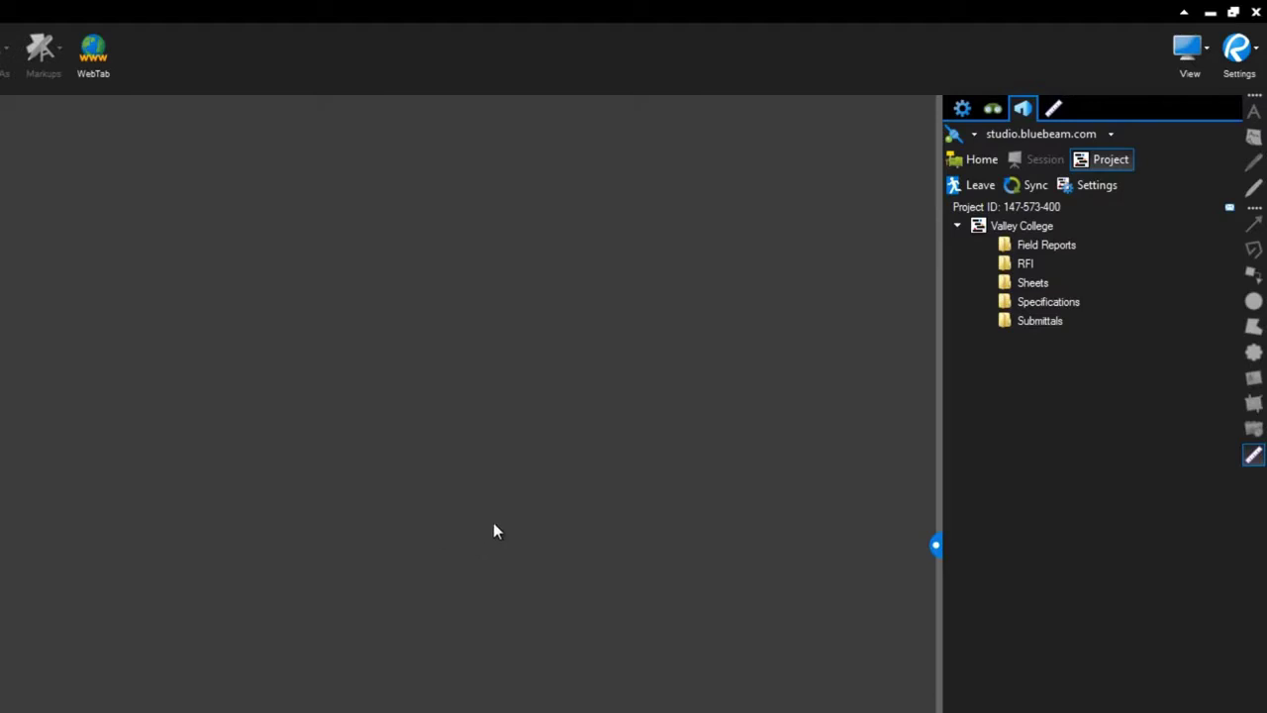
Open Manage Notifications for the Valley College project and close the duplicate preferences tab.
{"action": "left_click", "coordinate": [1067, 188]}
{"action": "left_click", "coordinate": [284, 532]}
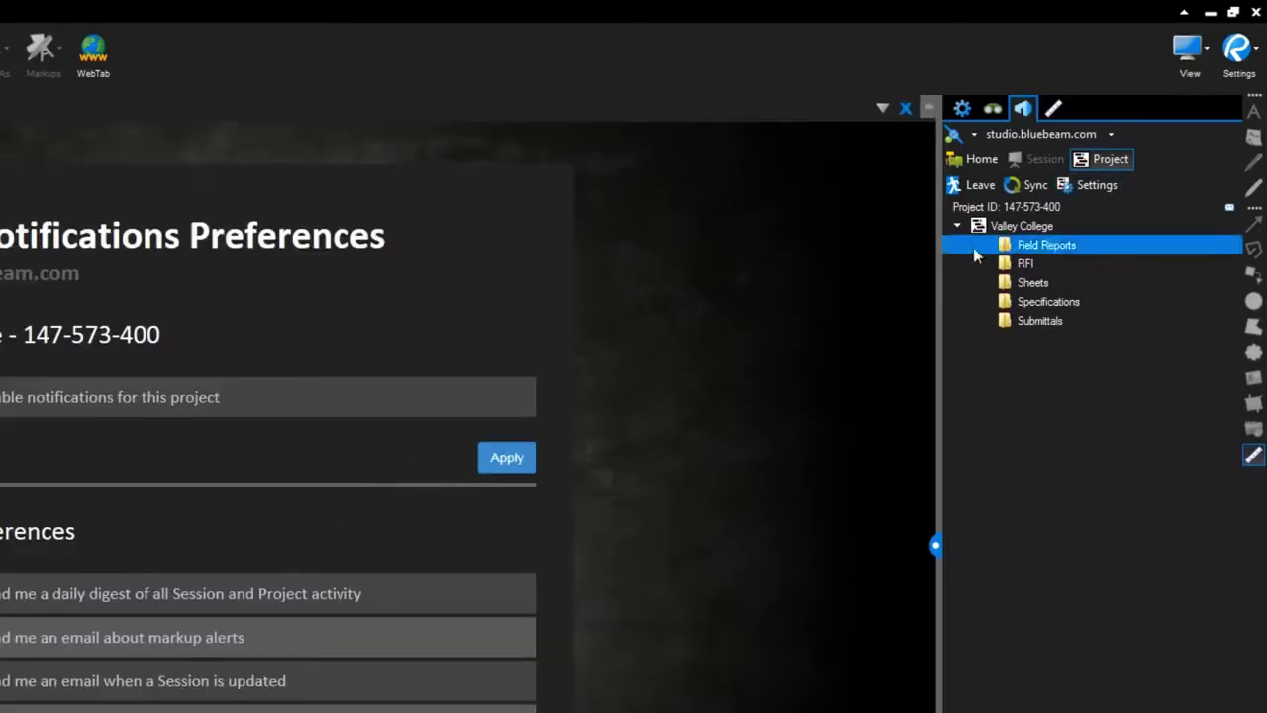
{"action": "left_click", "coordinate": [982, 159]}
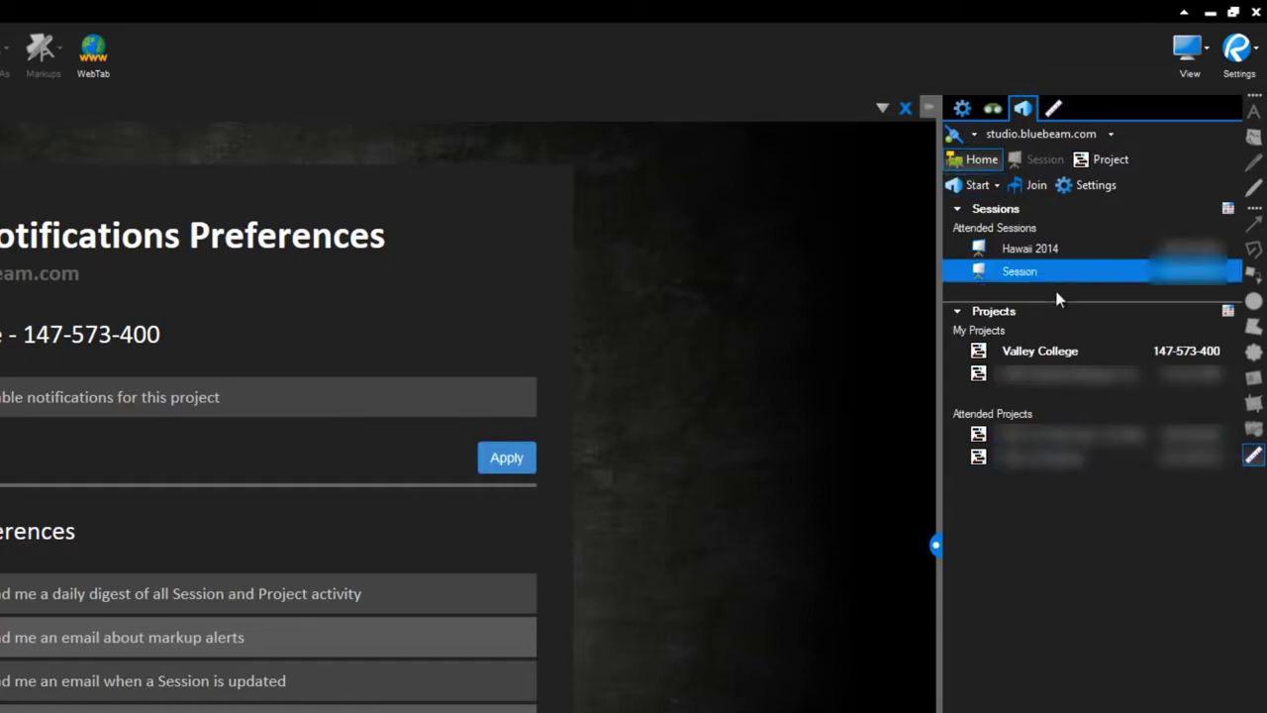
{"action": "left_click", "coordinate": [1053, 350]}
{"action": "right_click", "coordinate": [1053, 350]}
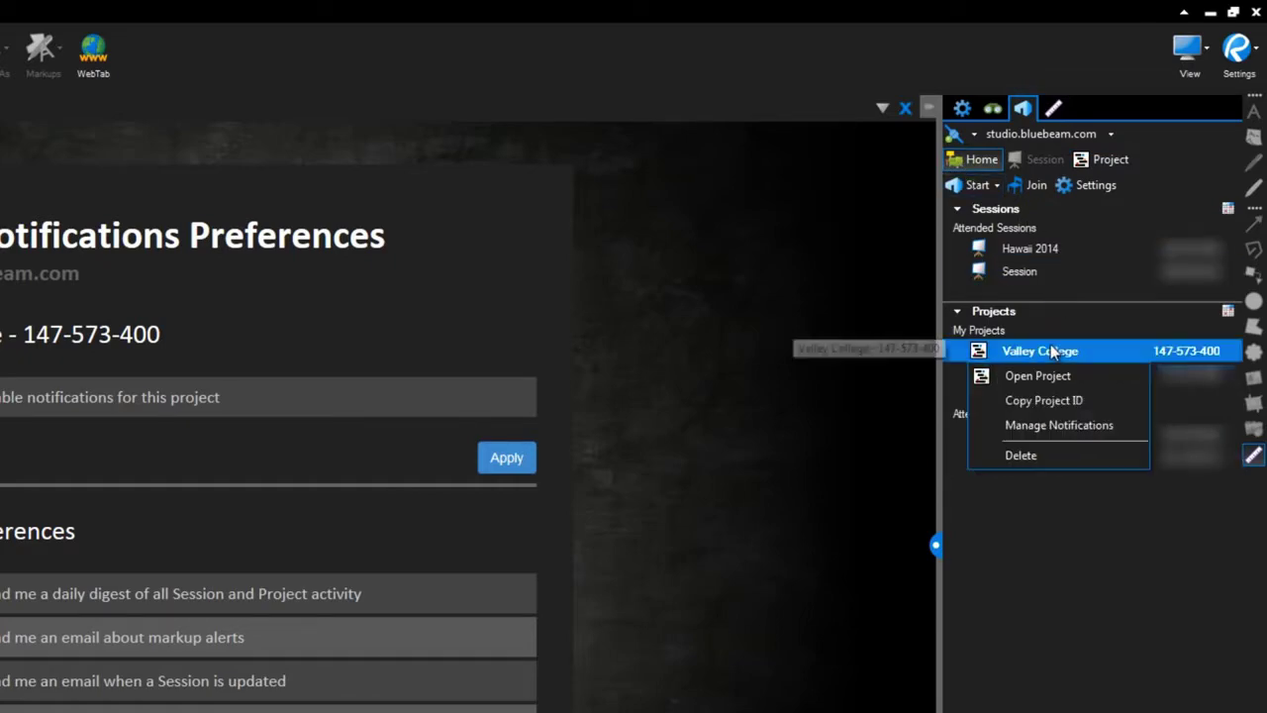
{"action": "left_click", "coordinate": [1054, 428]}
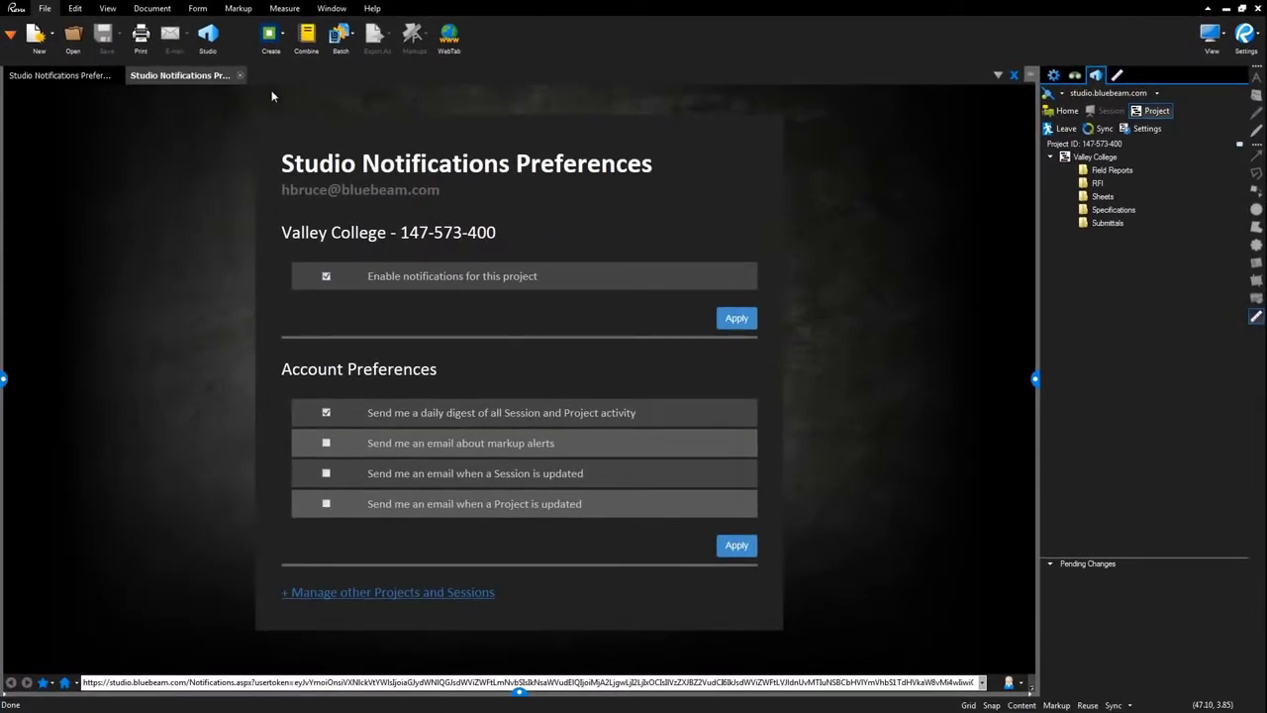
{"action": "left_click", "coordinate": [240, 76]}
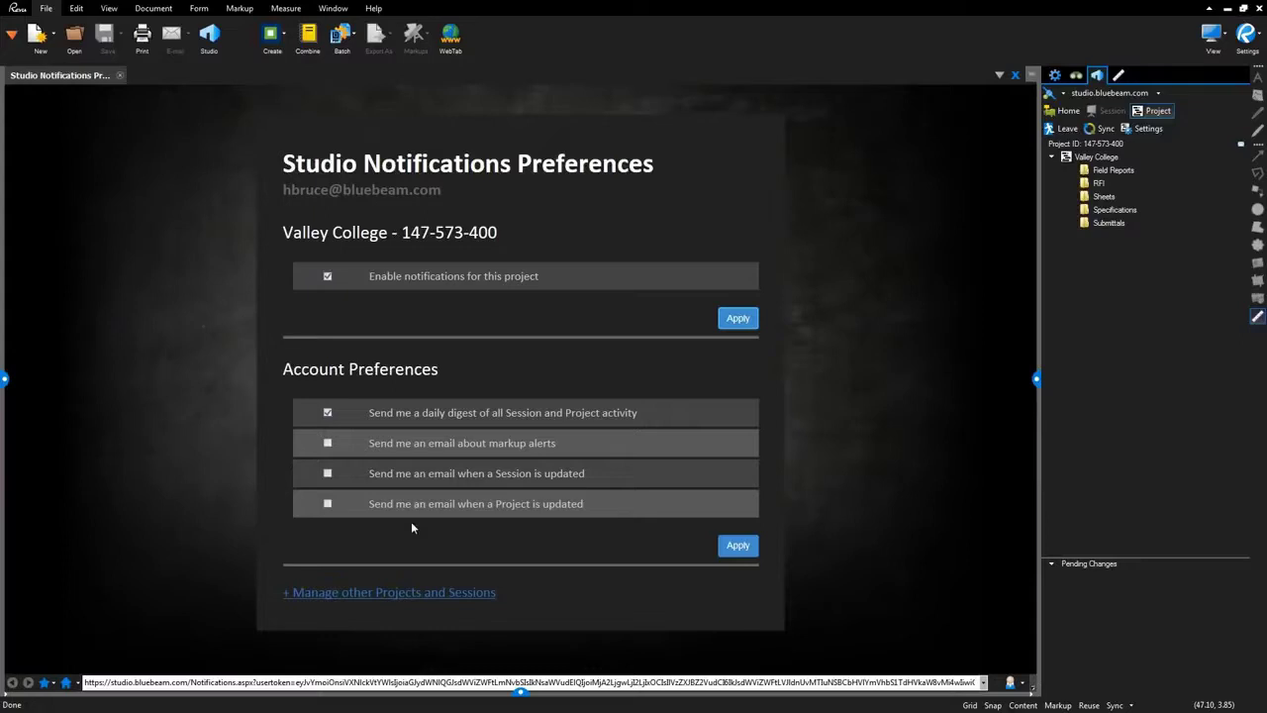
Expand the per-project and session notification lists and leave the daily digest checked.
{"action": "left_click", "coordinate": [396, 594]}
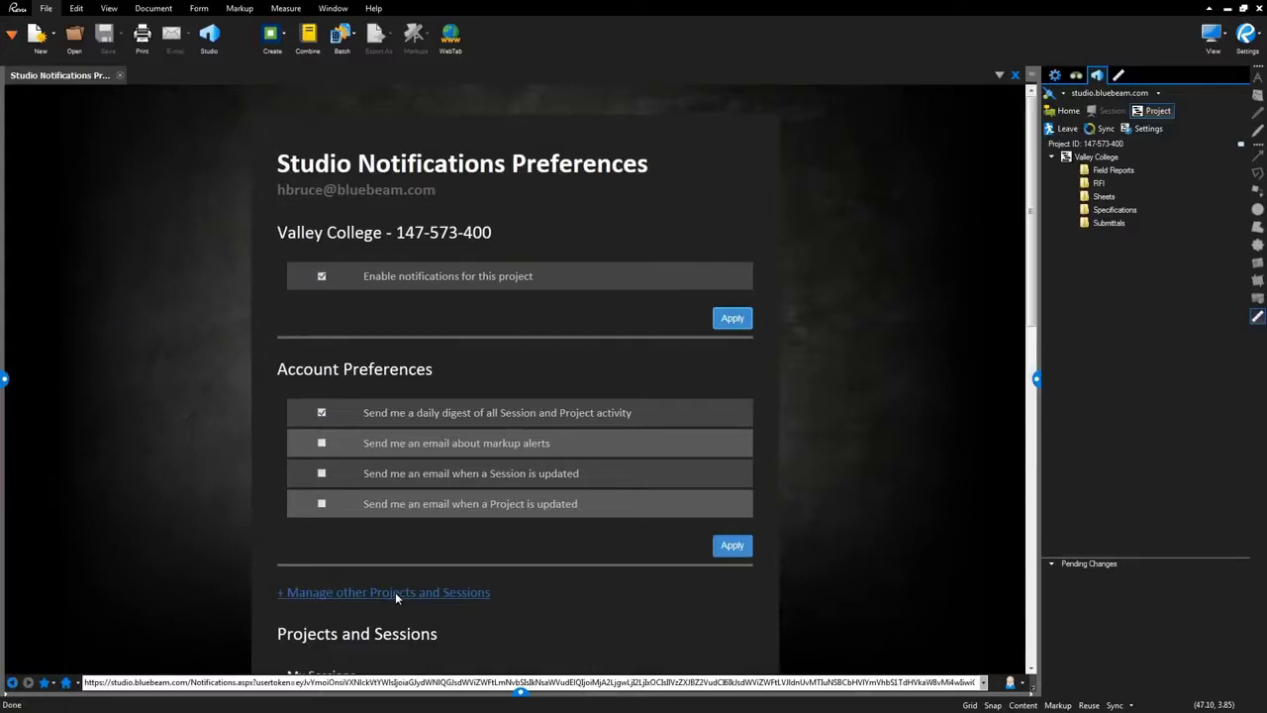
{"action": "scroll", "coordinate": [553, 606], "scroll_direction": "down", "scroll_amount": 3}
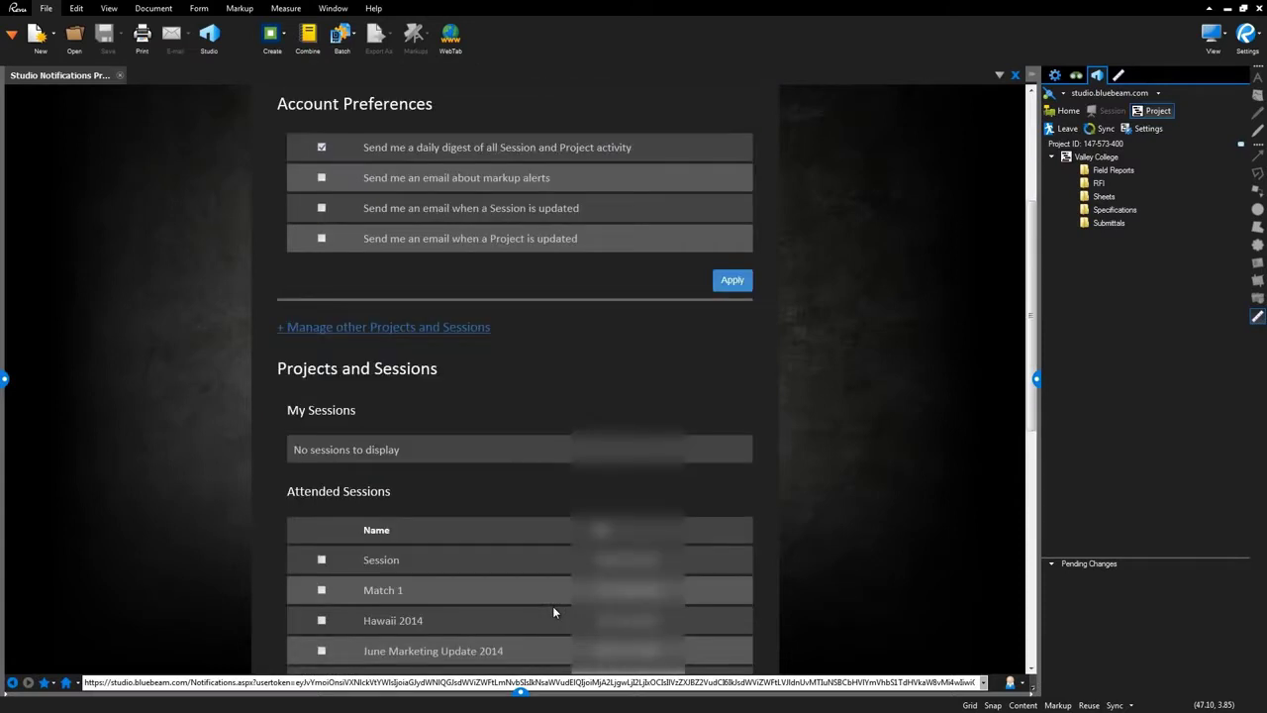
{"action": "scroll", "coordinate": [552, 612], "scroll_direction": "down", "scroll_amount": 1}
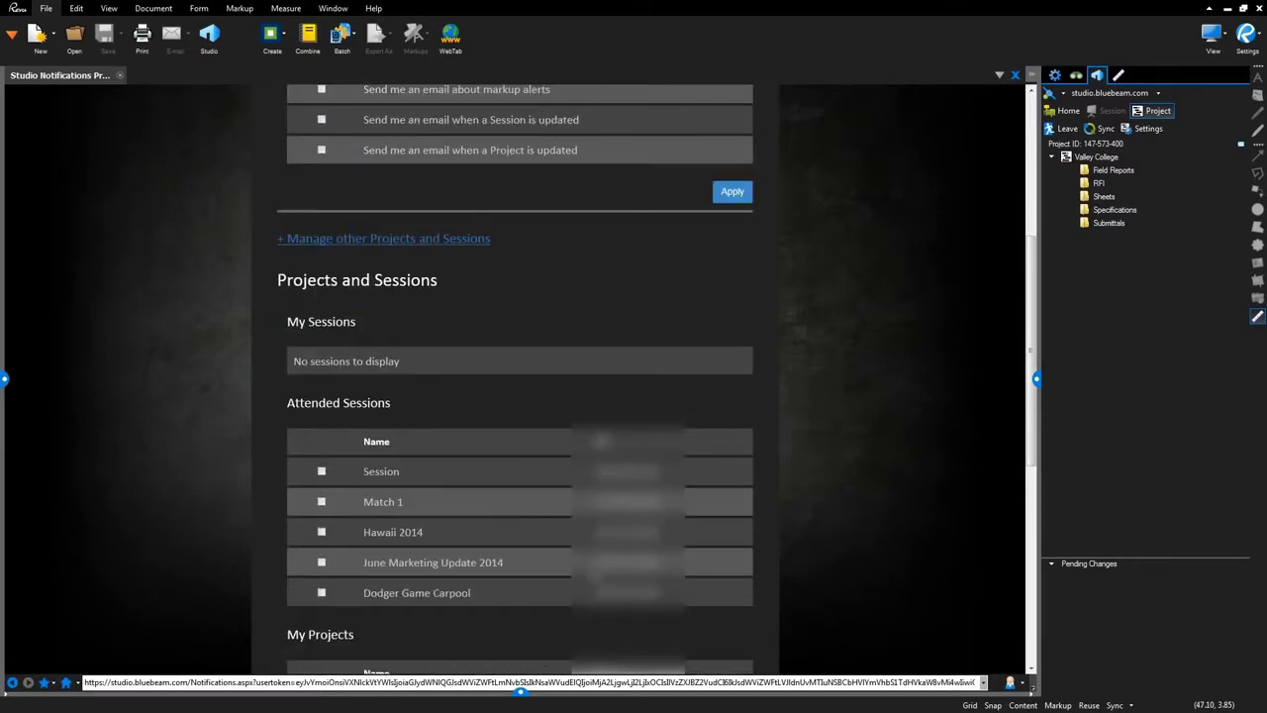
{"action": "left_click_drag", "start_coordinate": [1029, 267], "coordinate": [1017, 400]}
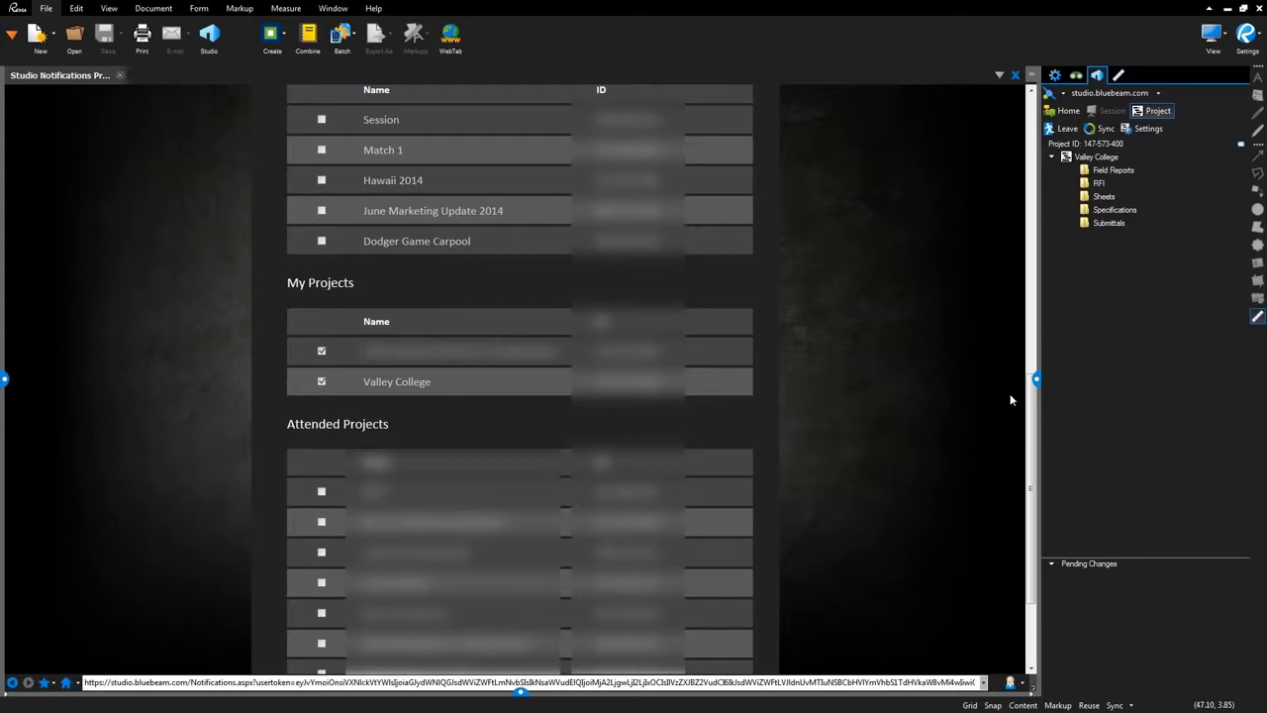
{"action": "left_click_drag", "start_coordinate": [1032, 410], "coordinate": [1038, 158]}
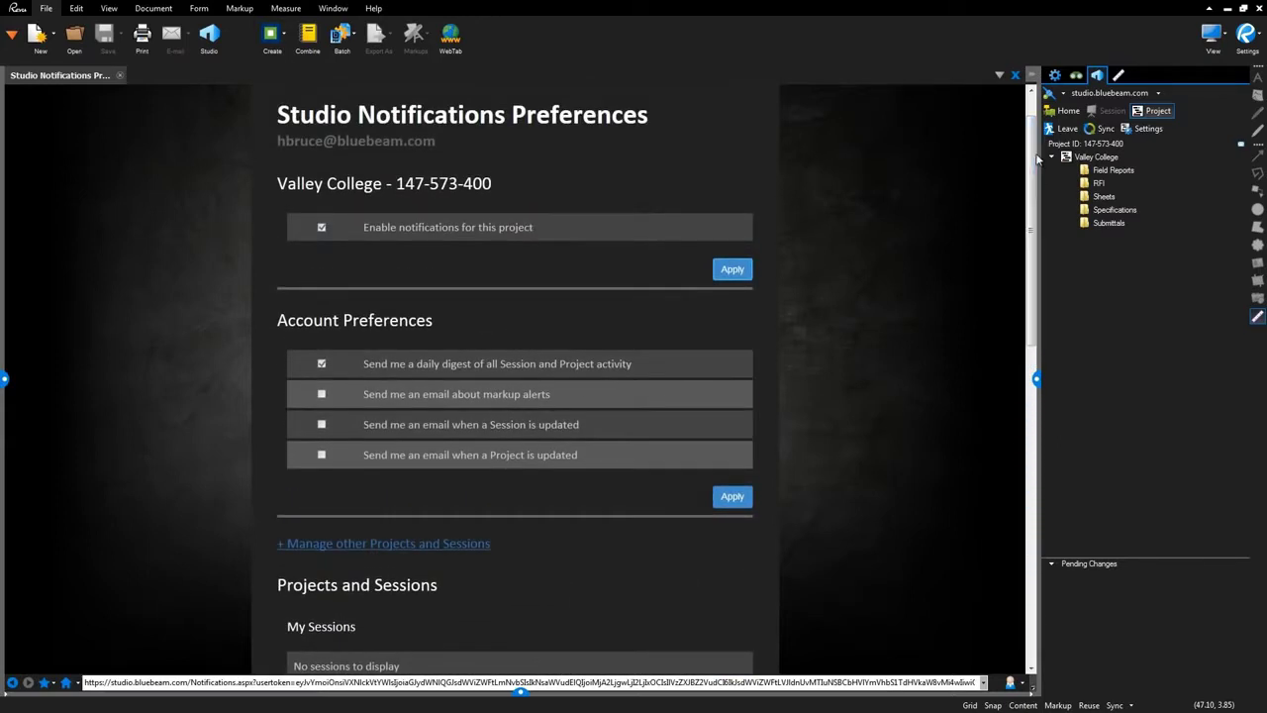
{"action": "left_click", "coordinate": [321, 364]}
{"action": "left_click", "coordinate": [321, 364]}
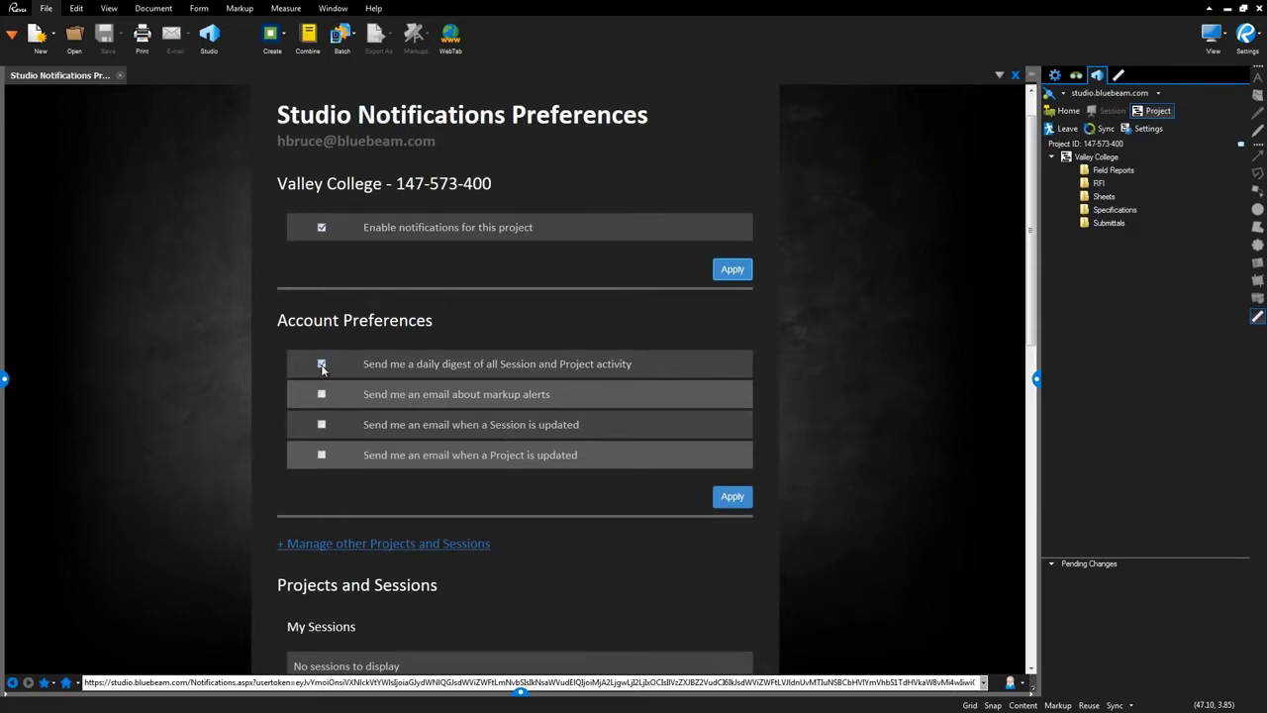